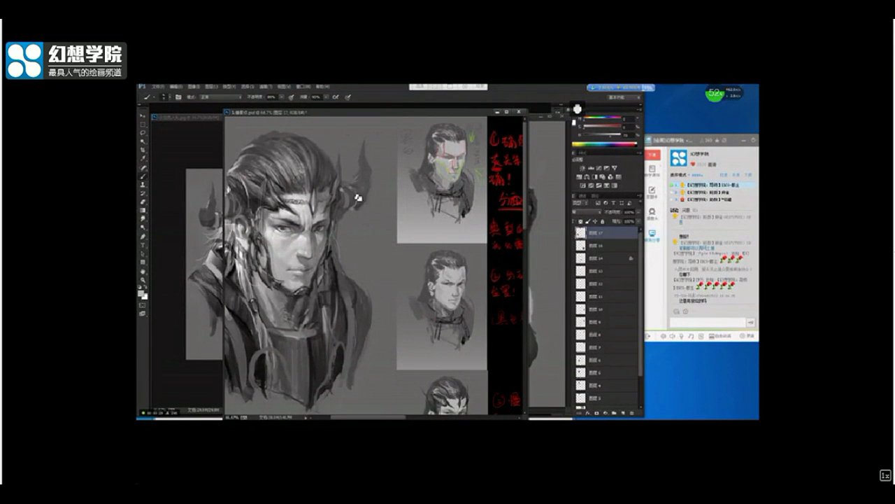
Sketch a small grey eye on the forehead of the first portrait, inside the red plane outline
{"action": "left_click_drag", "start_coordinate": [454, 167], "coordinate": [411, 167]}
{"action": "left_click", "coordinate": [414, 169], "text": "ctrl"}
{"action": "left_click", "coordinate": [413, 170], "text": "ctrl"}
{"action": "scroll", "coordinate": [406, 159], "scroll_direction": "up", "scroll_amount": 3}
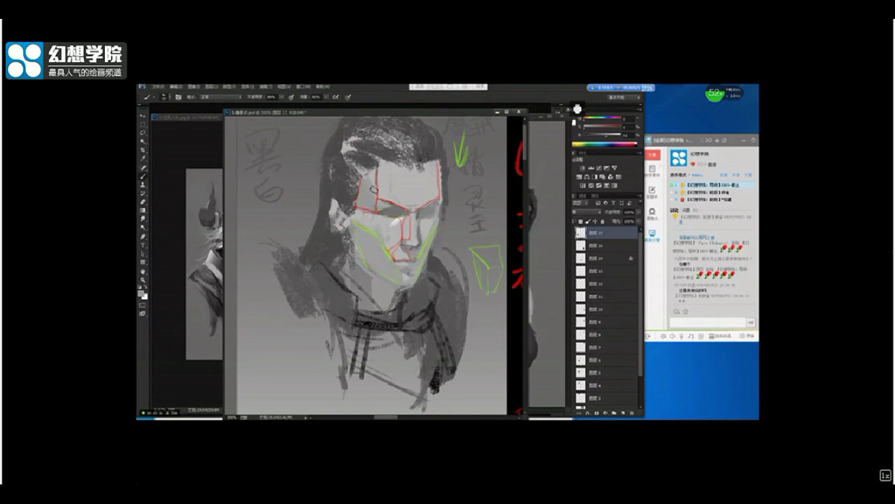
{"action": "mouse_move", "coordinate": [419, 186]}
{"action": "left_mouse_down"}
{"action": "mouse_move", "coordinate": [390, 185]}
{"action": "mouse_move", "coordinate": [418, 184]}
{"action": "left_mouse_up"}
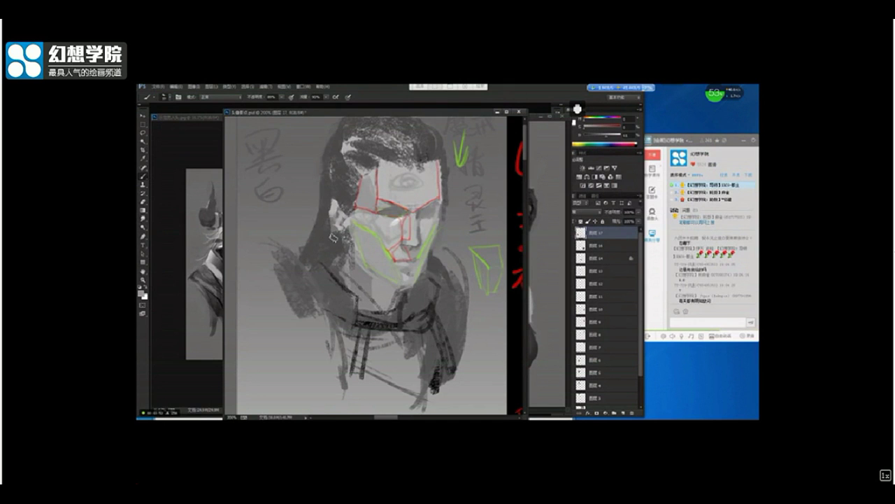
Sample the dark tone of the first portrait's collar and draw the curved cranium outline of a skull in the empty area beside it
{"action": "left_click_drag", "start_coordinate": [265, 251], "coordinate": [376, 230]}
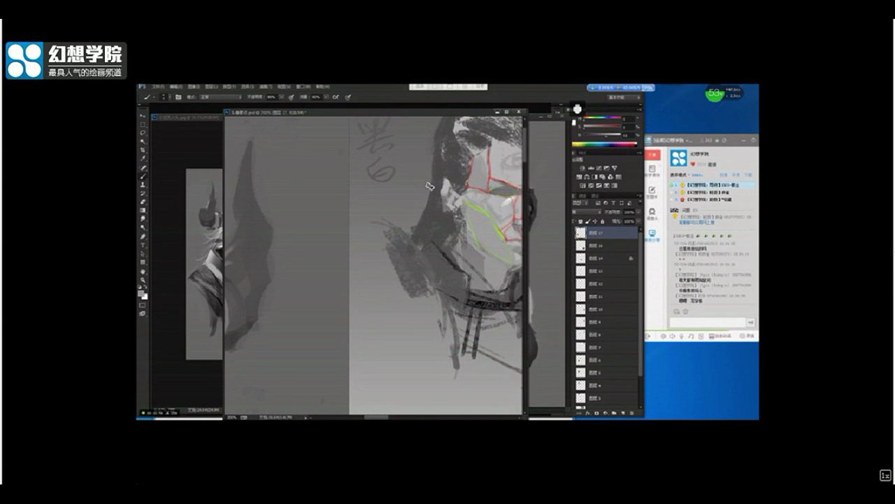
{"action": "scroll", "coordinate": [398, 224], "scroll_direction": "up", "scroll_amount": 3}
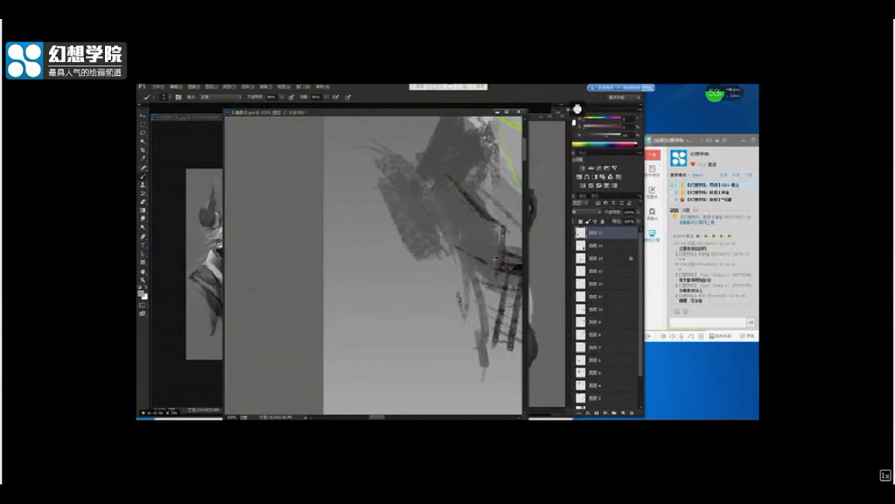
{"action": "left_click", "coordinate": [520, 266], "text": "alt"}
{"action": "mouse_move", "coordinate": [363, 219]}
{"action": "left_mouse_down"}
{"action": "mouse_move", "coordinate": [443, 268]}
{"action": "mouse_move", "coordinate": [494, 260]}
{"action": "left_mouse_up"}
{"action": "key", "text": "ctrl+z"}
{"action": "left_click_drag", "start_coordinate": [340, 242], "coordinate": [363, 234]}
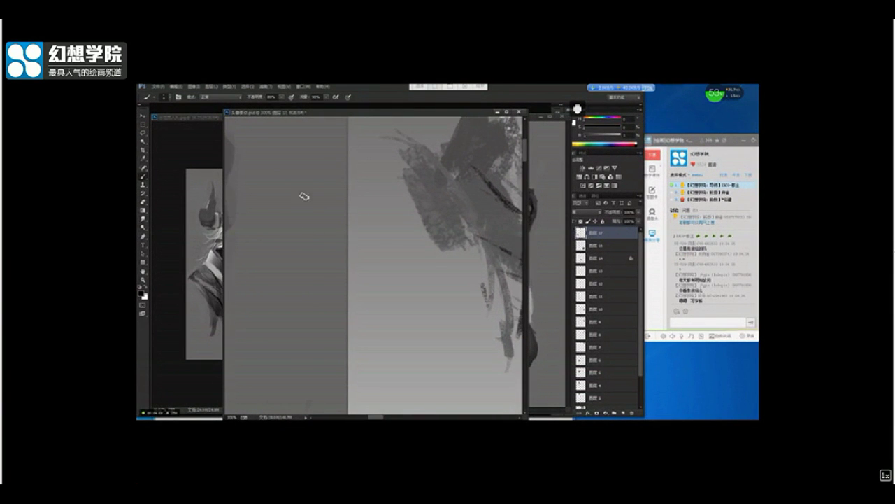
{"action": "mouse_move", "coordinate": [277, 221]}
{"action": "left_mouse_down"}
{"action": "mouse_move", "coordinate": [312, 190]}
{"action": "mouse_move", "coordinate": [373, 212]}
{"action": "mouse_move", "coordinate": [375, 255]}
{"action": "left_mouse_up"}
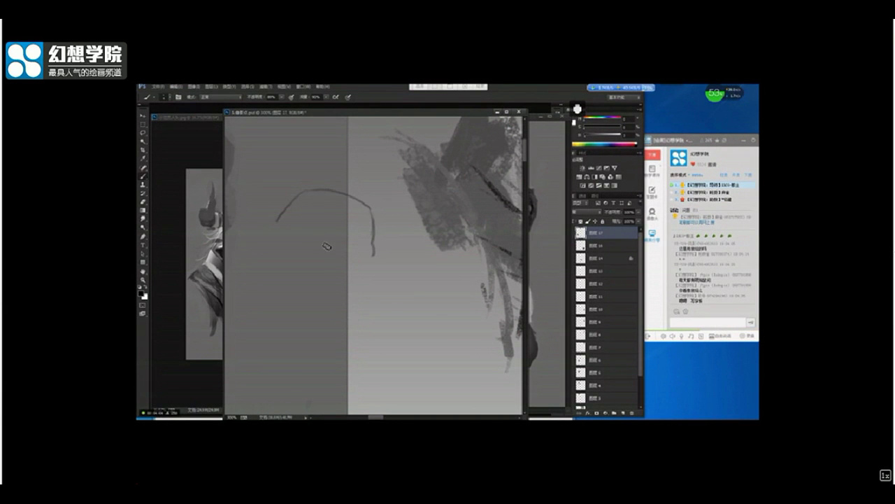
Add the eye sockets, cheekbone, nose and jaw to the skull sketch beside the first portrait
{"action": "mouse_move", "coordinate": [322, 231]}
{"action": "left_mouse_down"}
{"action": "mouse_move", "coordinate": [323, 260]}
{"action": "mouse_move", "coordinate": [372, 255]}
{"action": "mouse_move", "coordinate": [360, 257]}
{"action": "left_mouse_up"}
{"action": "mouse_move", "coordinate": [297, 222]}
{"action": "left_mouse_down"}
{"action": "mouse_move", "coordinate": [294, 260]}
{"action": "mouse_move", "coordinate": [274, 274]}
{"action": "mouse_move", "coordinate": [301, 272]}
{"action": "left_mouse_up"}
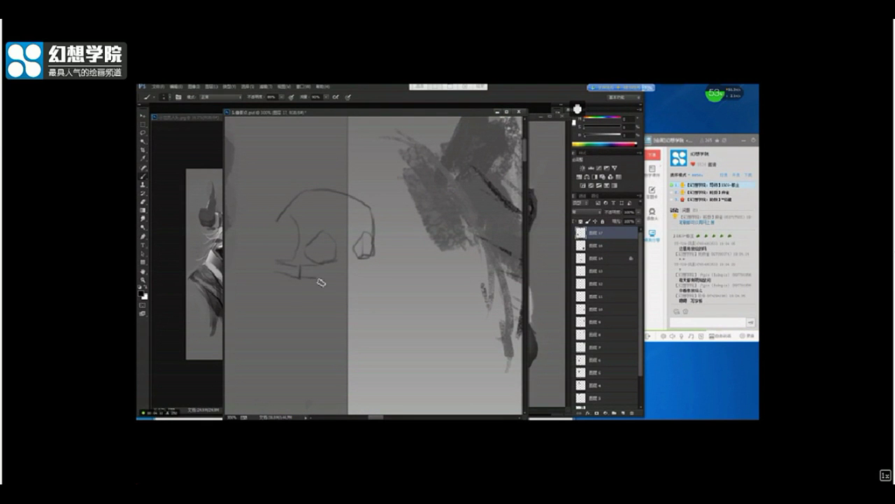
{"action": "mouse_move", "coordinate": [341, 271]}
{"action": "left_mouse_down"}
{"action": "mouse_move", "coordinate": [356, 289]}
{"action": "mouse_move", "coordinate": [385, 269]}
{"action": "mouse_move", "coordinate": [354, 292]}
{"action": "mouse_move", "coordinate": [315, 301]}
{"action": "mouse_move", "coordinate": [335, 308]}
{"action": "left_mouse_up"}
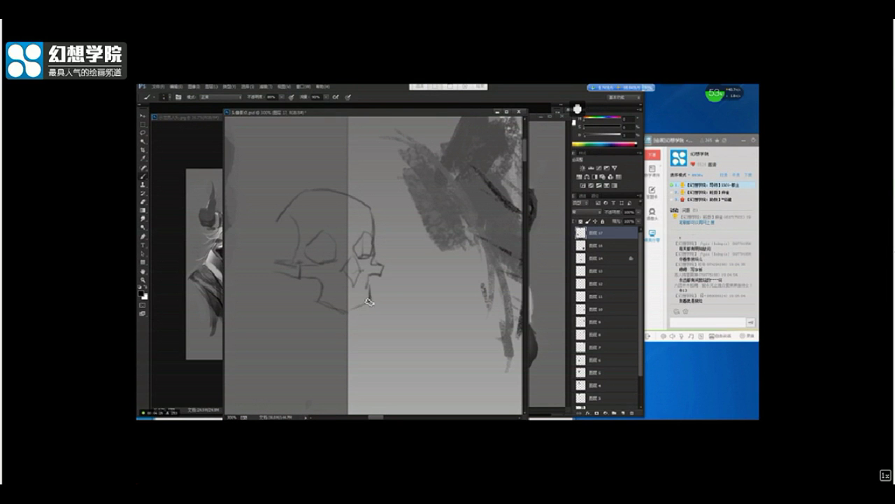
{"action": "left_click_drag", "start_coordinate": [371, 287], "coordinate": [367, 303]}
Sample the red of the handwritten notes and underline note 2 about "五官位置" and its "(黑色卡点)" remark beside the second portrait
{"action": "left_click_drag", "start_coordinate": [448, 192], "coordinate": [330, 253]}
{"action": "key", "text": "ctrl+minus"}
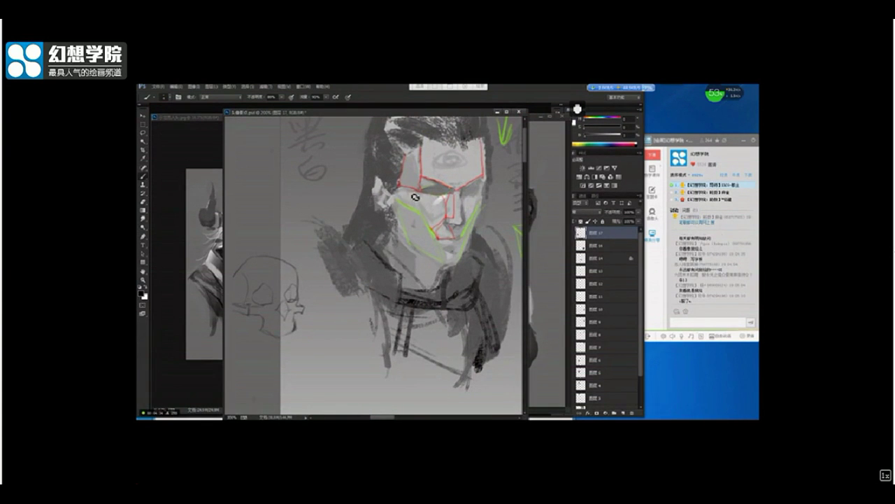
{"action": "scroll", "coordinate": [417, 208], "scroll_direction": "down", "scroll_amount": 4}
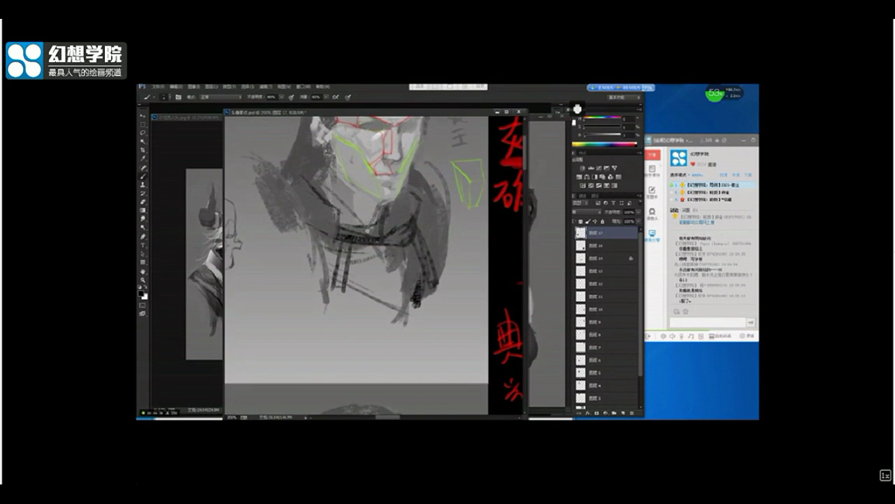
{"action": "left_click_drag", "start_coordinate": [365, 301], "coordinate": [387, 162]}
{"action": "scroll", "coordinate": [396, 221], "scroll_direction": "up", "scroll_amount": 3}
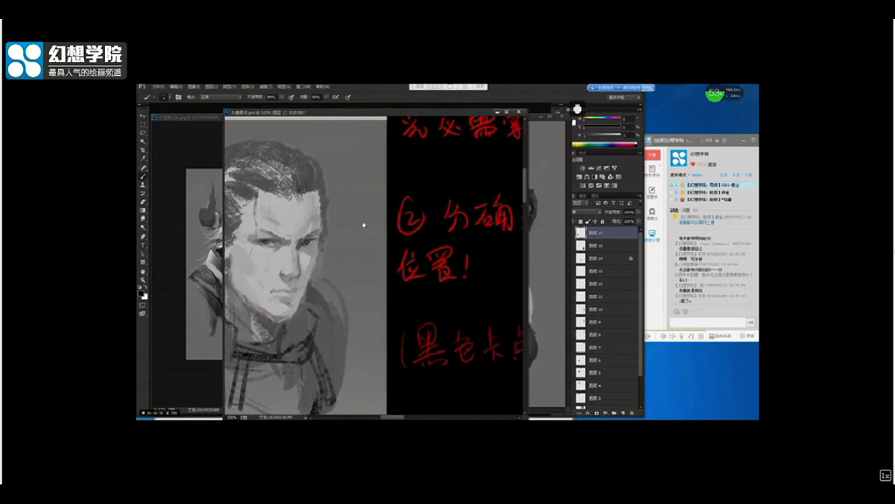
{"action": "scroll", "coordinate": [391, 231], "scroll_direction": "down", "scroll_amount": 3}
{"action": "left_click_drag", "start_coordinate": [415, 226], "coordinate": [370, 234]}
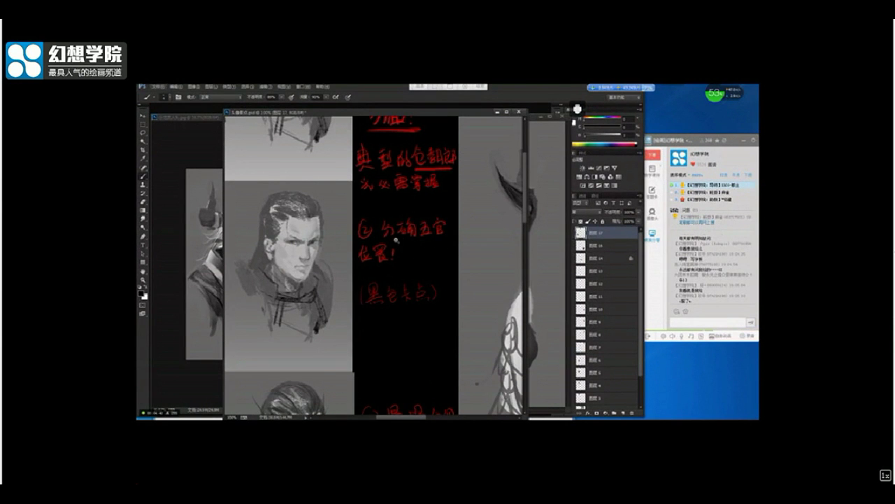
{"action": "scroll", "coordinate": [415, 228], "scroll_direction": "up", "scroll_amount": 2}
{"action": "left_click", "coordinate": [437, 222], "text": "alt"}
{"action": "scroll", "coordinate": [424, 231], "scroll_direction": "down", "scroll_amount": 2}
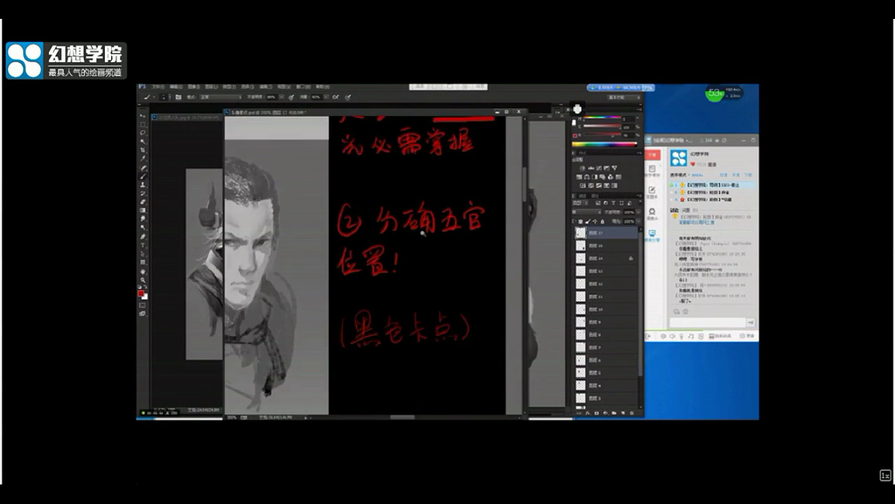
{"action": "left_click_drag", "start_coordinate": [457, 239], "coordinate": [462, 235]}
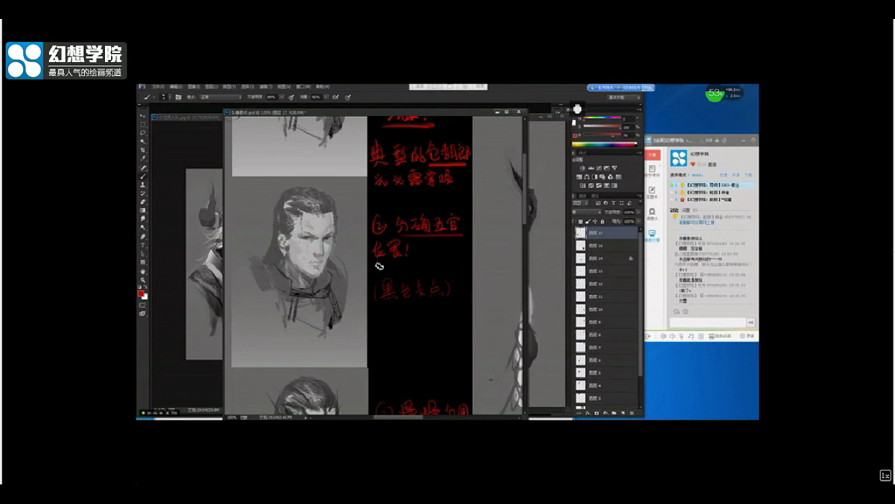
{"action": "mouse_move", "coordinate": [374, 263]}
{"action": "left_mouse_down"}
{"action": "mouse_move", "coordinate": [407, 266]}
{"action": "mouse_move", "coordinate": [421, 249]}
{"action": "mouse_move", "coordinate": [402, 271]}
{"action": "mouse_move", "coordinate": [399, 295]}
{"action": "mouse_move", "coordinate": [384, 294]}
{"action": "mouse_move", "coordinate": [455, 290]}
{"action": "left_mouse_up"}
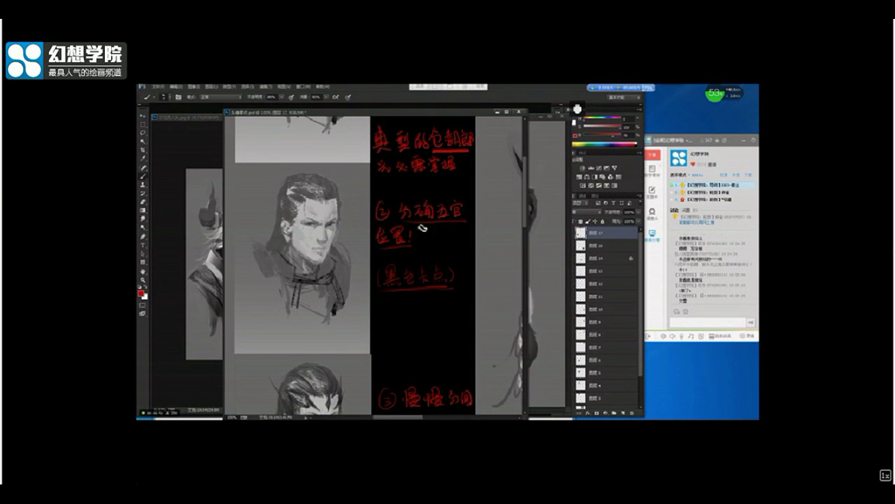
Handwrite "三庭五眼" in red below note 2 and draw a red centre line down the second portrait's face
{"action": "scroll", "coordinate": [344, 244], "scroll_direction": "up", "scroll_amount": 4}
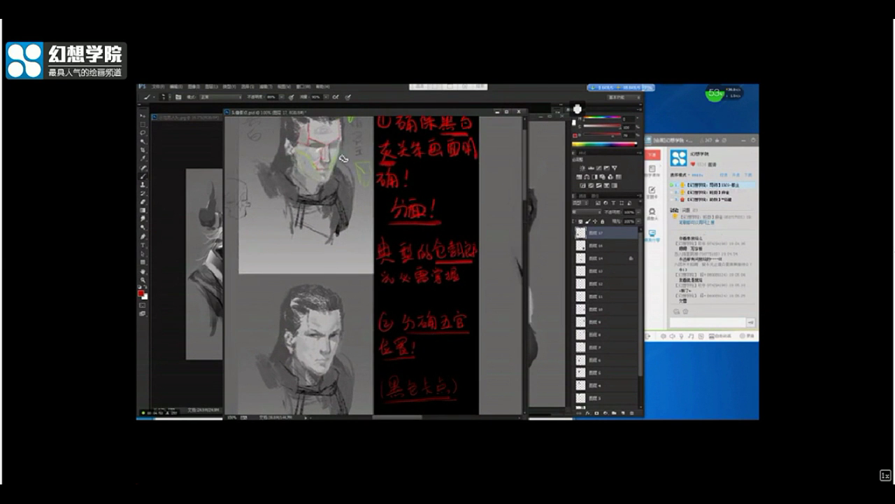
{"action": "left_click_drag", "start_coordinate": [333, 166], "coordinate": [341, 181]}
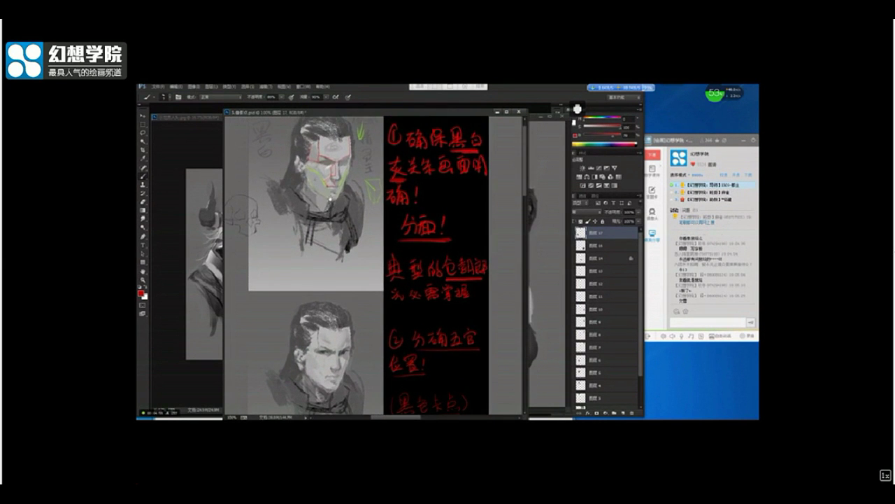
{"action": "left_click_drag", "start_coordinate": [317, 235], "coordinate": [344, 189]}
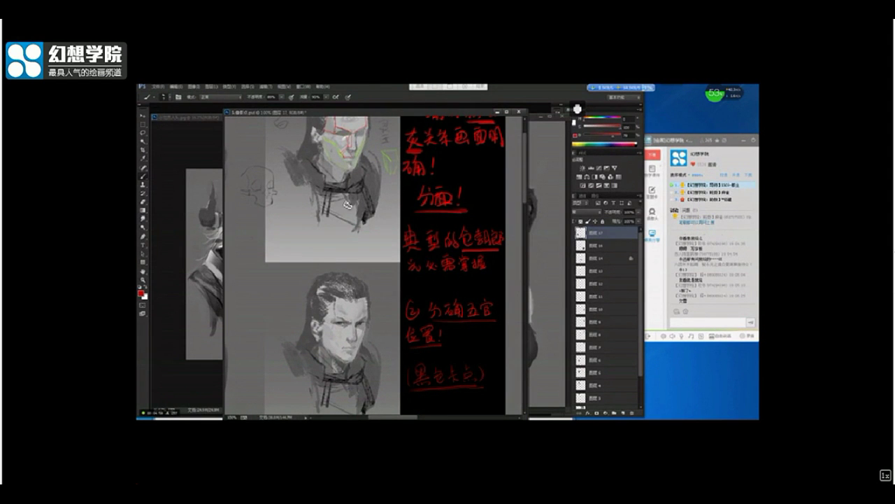
{"action": "mouse_move", "coordinate": [313, 365]}
{"action": "left_mouse_down"}
{"action": "mouse_move", "coordinate": [325, 328]}
{"action": "mouse_move", "coordinate": [401, 285]}
{"action": "mouse_move", "coordinate": [327, 324]}
{"action": "left_mouse_up"}
{"action": "key", "text": "ctrl+z"}
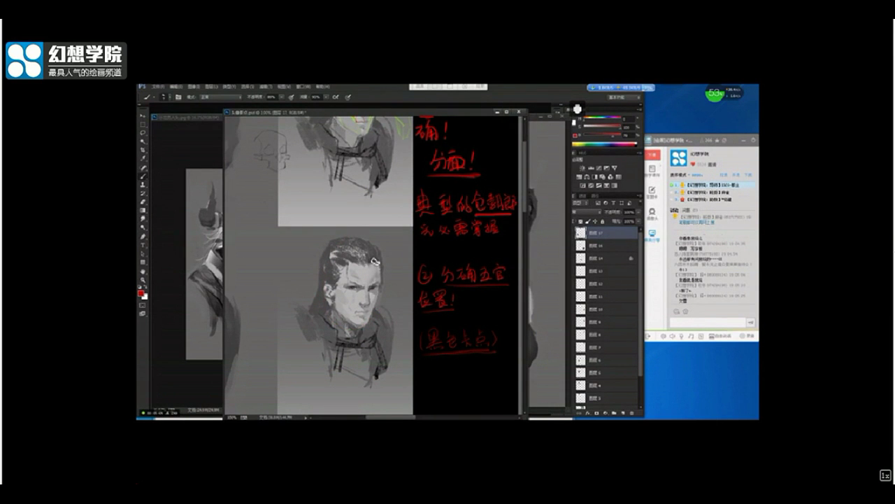
{"action": "scroll", "coordinate": [376, 262], "scroll_direction": "down", "scroll_amount": 3}
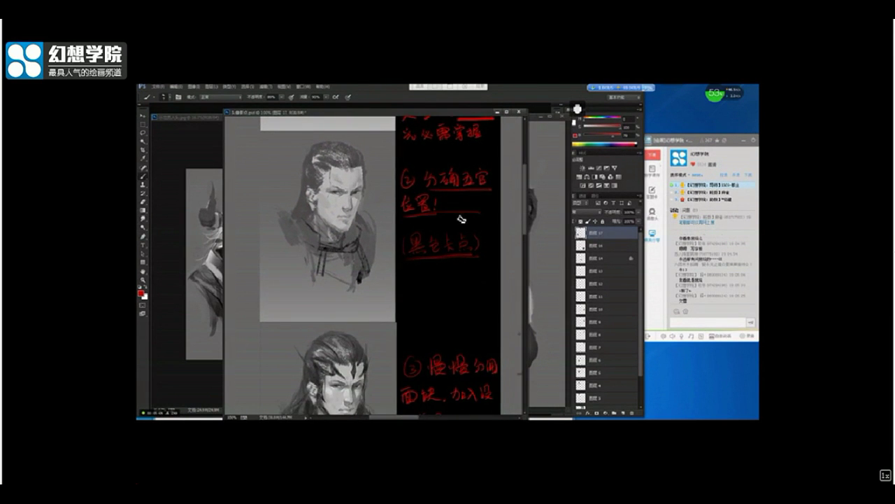
{"action": "mouse_move", "coordinate": [405, 282]}
{"action": "left_mouse_down"}
{"action": "mouse_move", "coordinate": [403, 299]}
{"action": "mouse_move", "coordinate": [447, 280]}
{"action": "mouse_move", "coordinate": [464, 292]}
{"action": "mouse_move", "coordinate": [480, 275]}
{"action": "mouse_move", "coordinate": [492, 289]}
{"action": "left_mouse_up"}
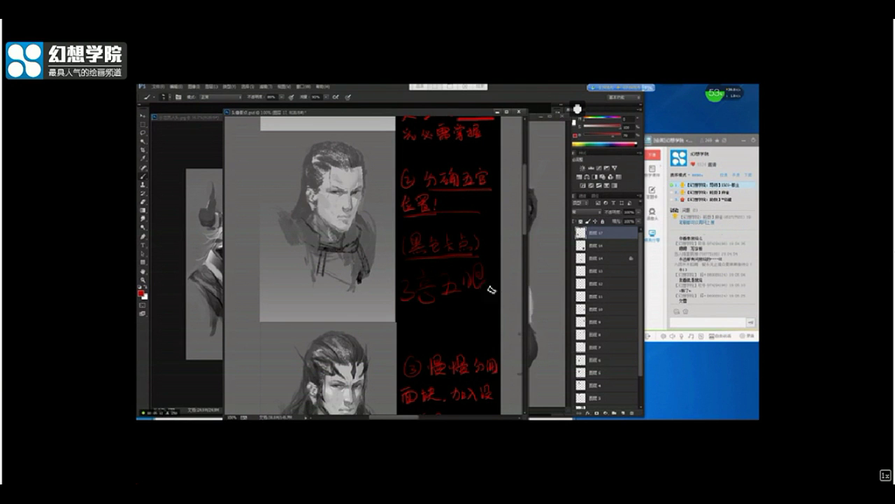
{"action": "left_click_drag", "start_coordinate": [348, 233], "coordinate": [359, 177]}
{"action": "scroll", "coordinate": [356, 177], "scroll_direction": "up", "scroll_amount": 2}
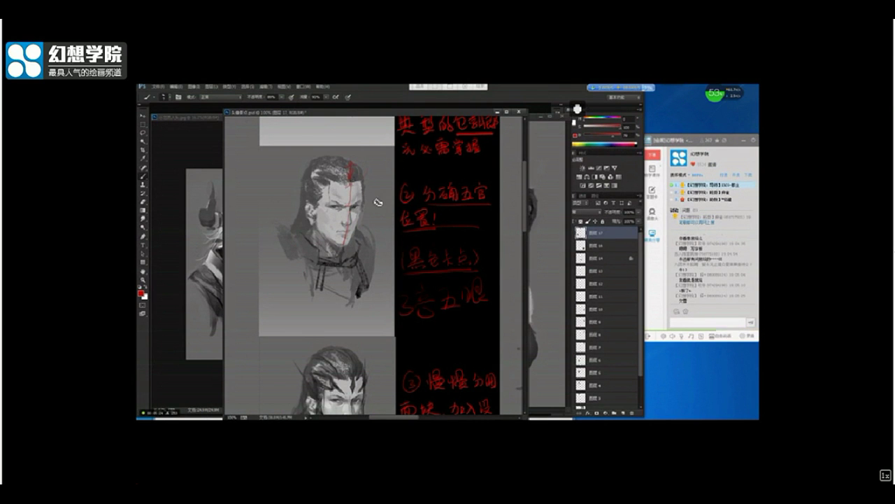
Underline the lines of red note 3, "慢慢分割面块,加入设计剪影!", beside the third portrait
{"action": "scroll", "coordinate": [363, 213], "scroll_direction": "down", "scroll_amount": 5}
{"action": "scroll", "coordinate": [361, 214], "scroll_direction": "down", "scroll_amount": 4}
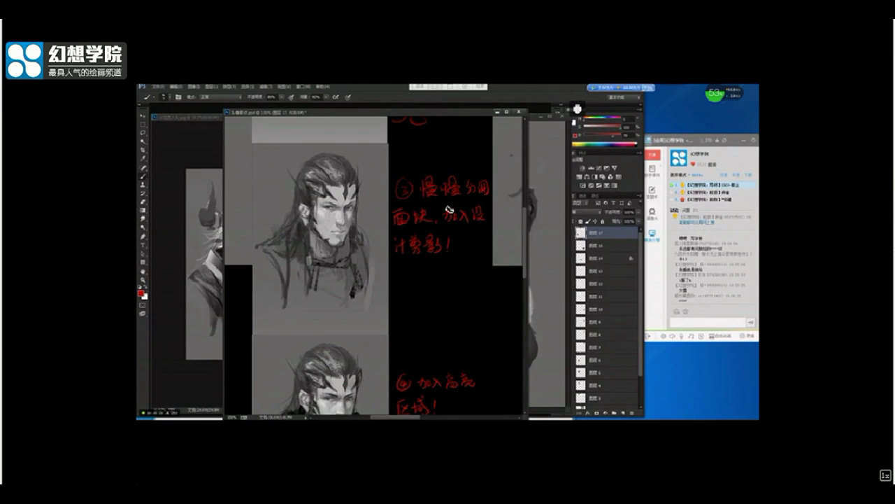
{"action": "left_click_drag", "start_coordinate": [418, 204], "coordinate": [466, 210]}
{"action": "scroll", "coordinate": [326, 224], "scroll_direction": "up", "scroll_amount": 4}
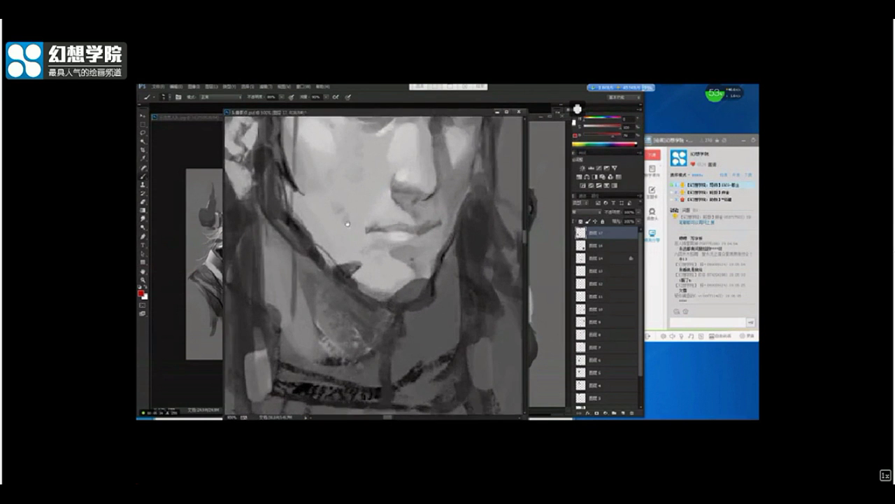
{"action": "left_click_drag", "start_coordinate": [345, 190], "coordinate": [360, 222]}
{"action": "scroll", "coordinate": [440, 208], "scroll_direction": "down", "scroll_amount": 2}
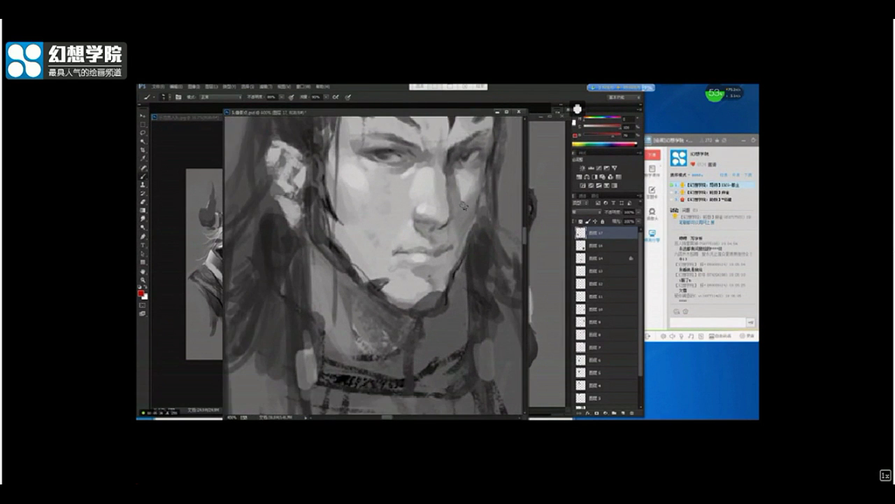
{"action": "scroll", "coordinate": [447, 223], "scroll_direction": "down", "scroll_amount": 5}
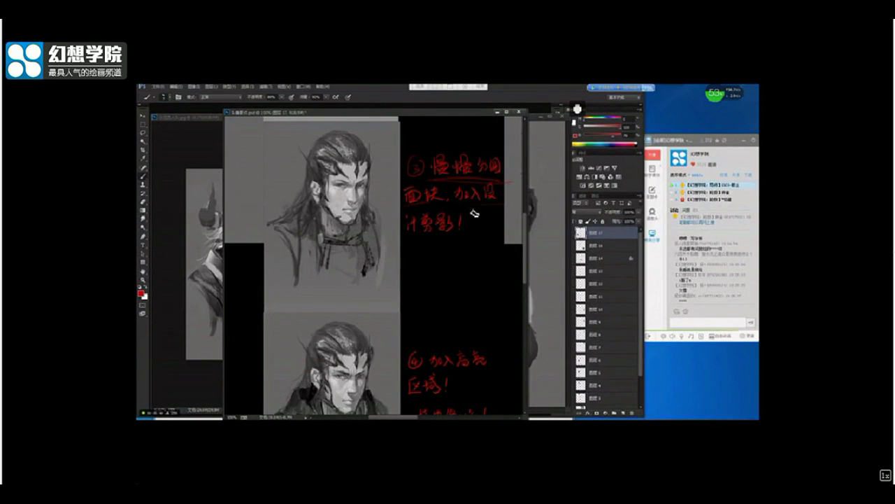
{"action": "left_click_drag", "start_coordinate": [424, 237], "coordinate": [469, 233]}
Trace the third portrait's horn tips, forehead armour and cheek guard with red strokes
{"action": "left_click_drag", "start_coordinate": [346, 181], "coordinate": [375, 212]}
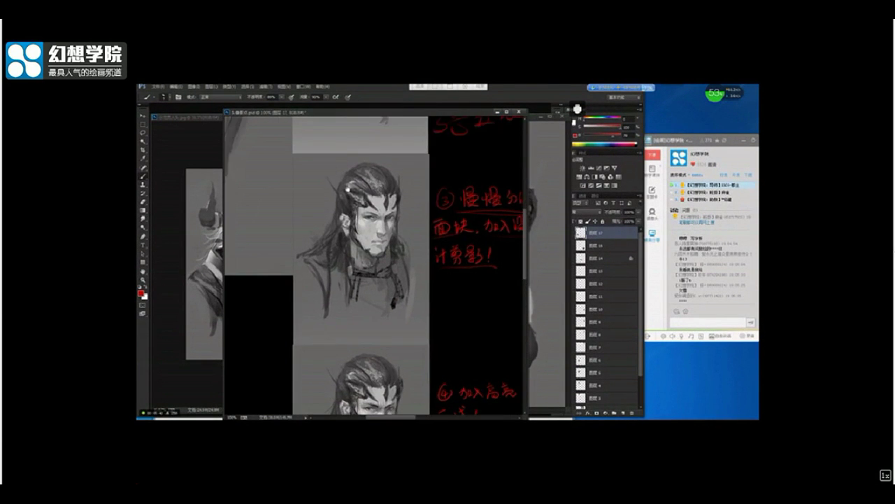
{"action": "left_click_drag", "start_coordinate": [336, 187], "coordinate": [348, 212]}
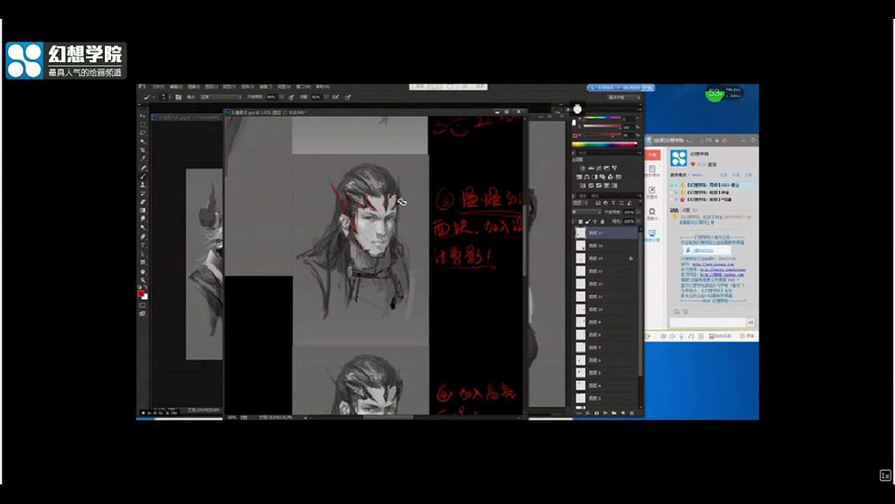
{"action": "left_click_drag", "start_coordinate": [381, 215], "coordinate": [382, 200]}
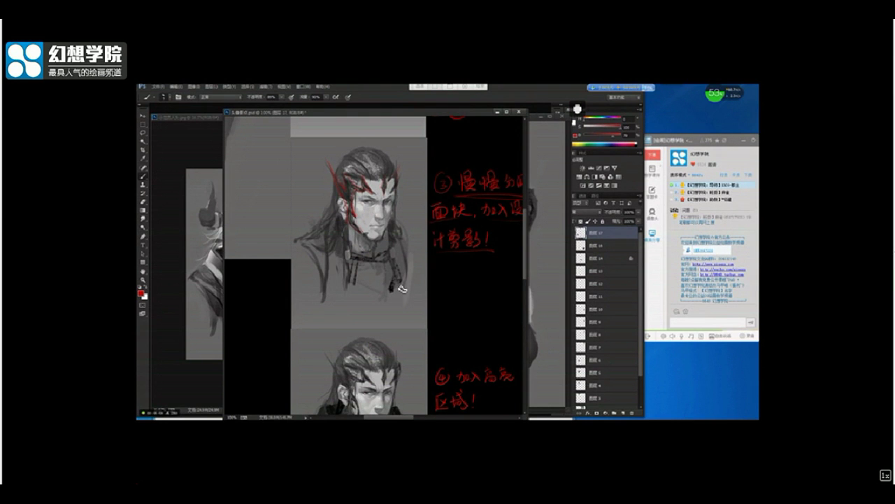
Underline red note 4, "加入高亮区域!", beside the fourth portrait
{"action": "left_click_drag", "start_coordinate": [385, 234], "coordinate": [373, 270]}
{"action": "scroll", "coordinate": [376, 202], "scroll_direction": "down", "scroll_amount": 2}
{"action": "scroll", "coordinate": [377, 206], "scroll_direction": "up", "scroll_amount": 1}
{"action": "scroll", "coordinate": [373, 179], "scroll_direction": "down", "scroll_amount": 2}
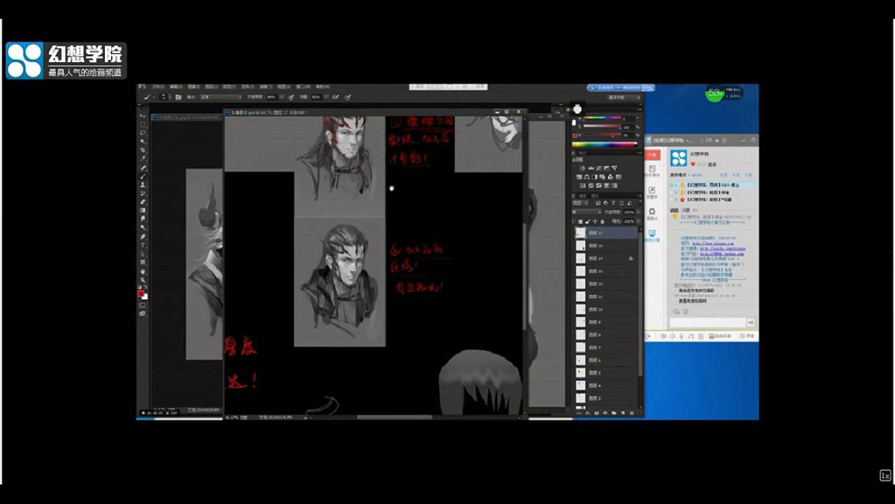
Lasso an area on the third portrait, copy it to a new layer and try lowering its highlights with Curves
{"action": "scroll", "coordinate": [385, 196], "scroll_direction": "up", "scroll_amount": 3}
{"action": "scroll", "coordinate": [372, 202], "scroll_direction": "up", "scroll_amount": 1}
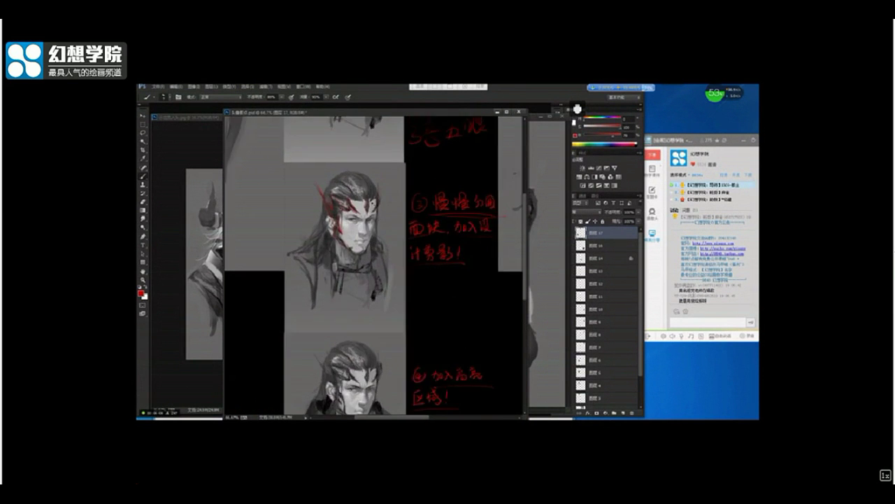
{"action": "key", "text": "l"}
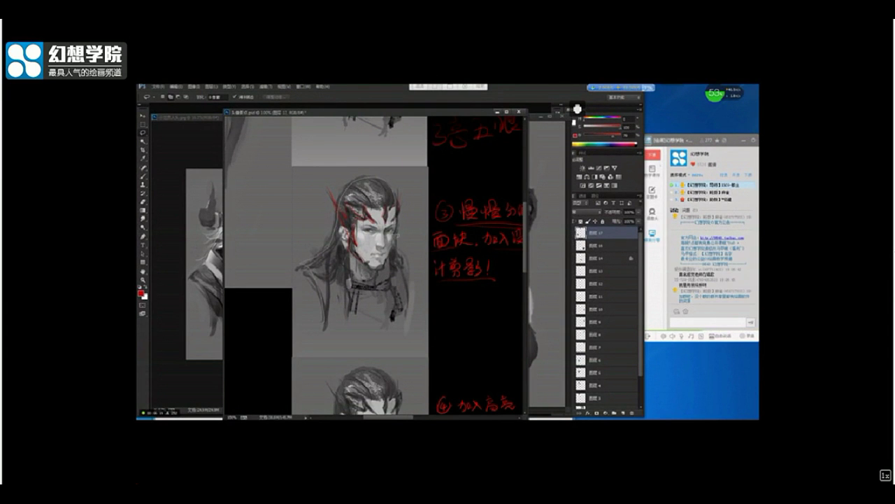
{"action": "left_click_drag", "start_coordinate": [339, 299], "coordinate": [344, 280]}
{"action": "key", "text": "ctrl+j"}
{"action": "key", "text": "ctrl+m"}
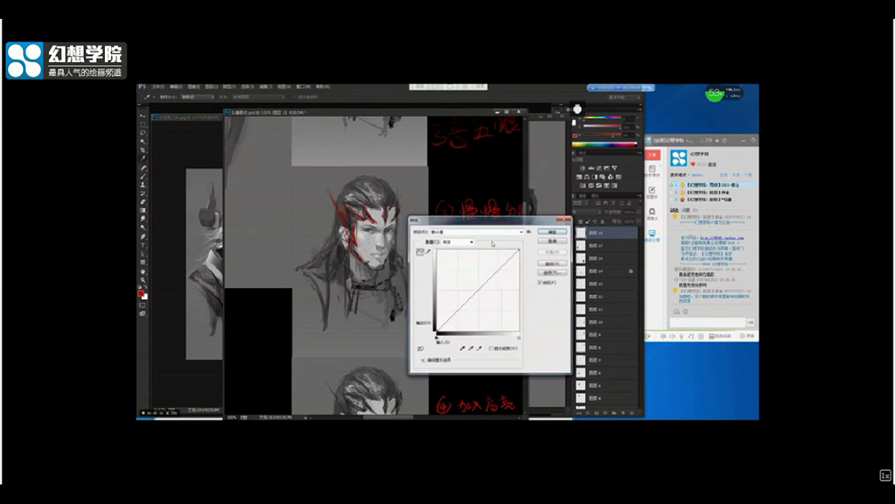
{"action": "left_click_drag", "start_coordinate": [519, 262], "coordinate": [521, 272]}
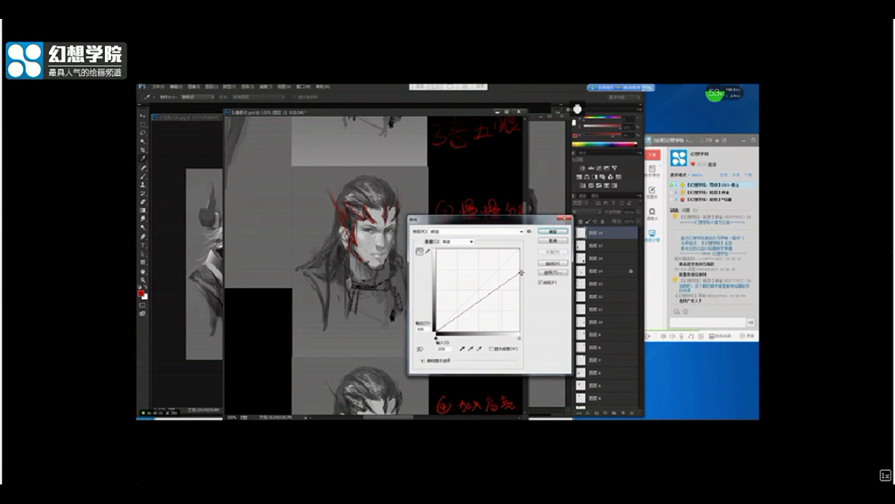
{"action": "left_click", "coordinate": [550, 242]}
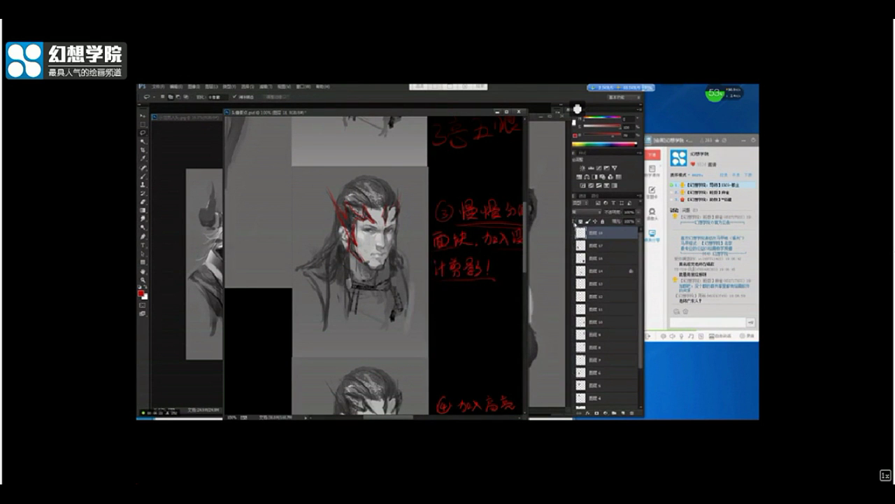
Reposition and enlarge the portrait document window, and stamp all visible layers into a new merged layer
{"action": "left_click_drag", "start_coordinate": [489, 112], "coordinate": [284, 101]}
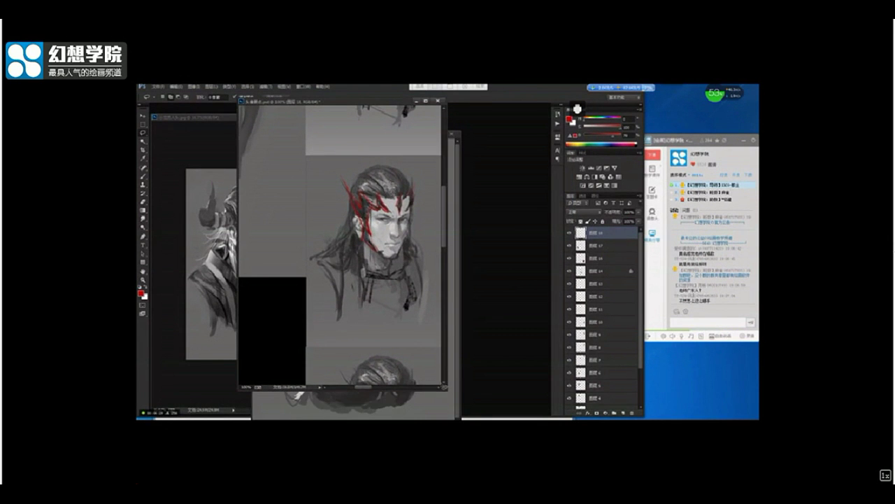
{"action": "left_click_drag", "start_coordinate": [445, 389], "coordinate": [467, 400]}
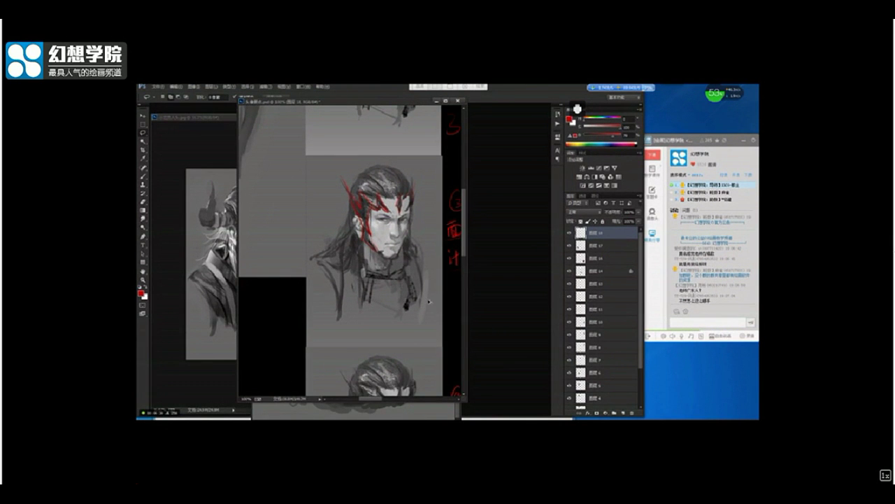
{"action": "key", "text": "ctrl+alt+shift+e"}
{"action": "scroll", "coordinate": [385, 203], "scroll_direction": "up", "scroll_amount": 3}
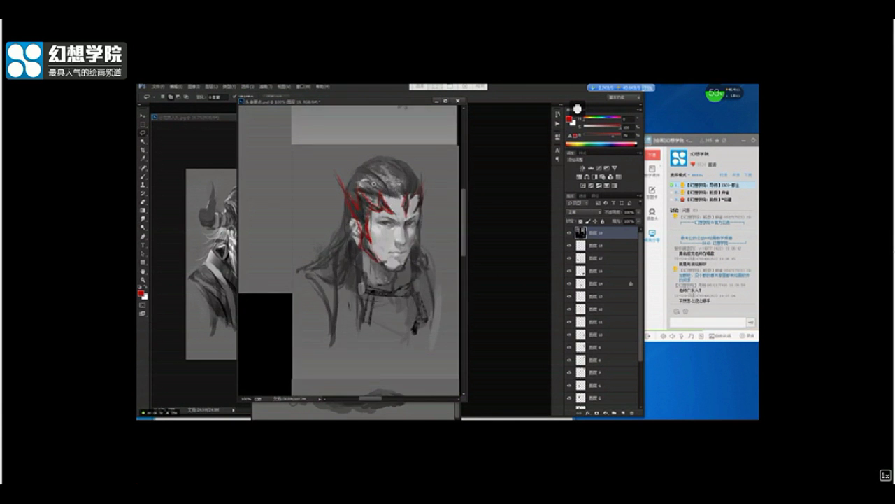
{"action": "scroll", "coordinate": [381, 149], "scroll_direction": "down", "scroll_amount": 3}
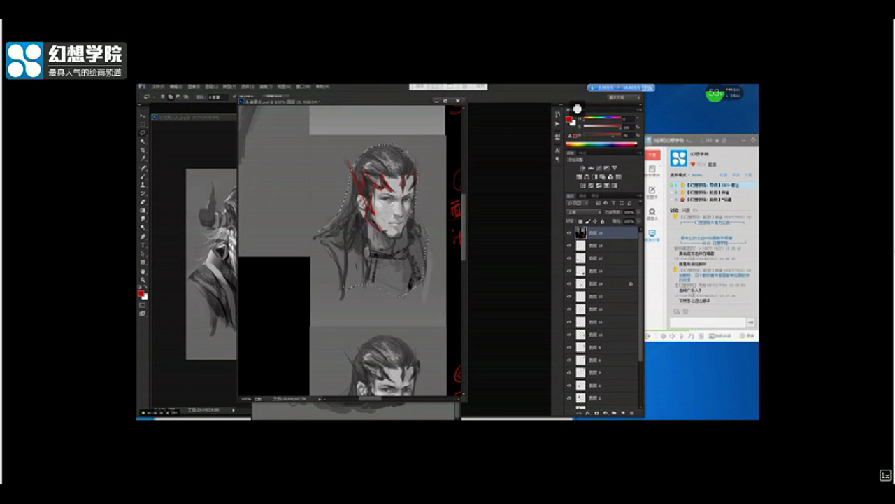
Lasso the third portrait's figure, copy it to a new layer and darken it by lowering the white end in Curves
{"action": "key", "text": "ctrl+shift+alt+n"}
{"action": "key", "text": "ctrl+u"}
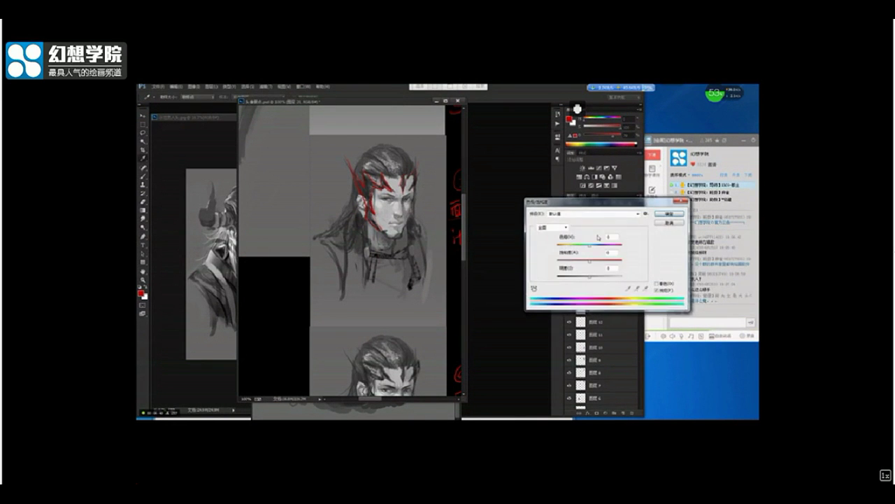
{"action": "left_click", "coordinate": [669, 222]}
{"action": "key", "text": "ctrl+m"}
{"action": "left_click_drag", "start_coordinate": [520, 249], "coordinate": [519, 272]}
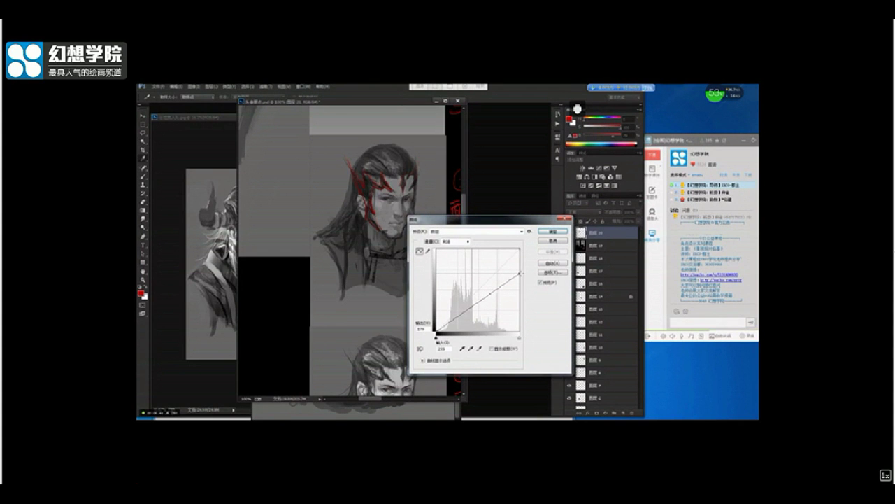
{"action": "left_click", "coordinate": [553, 231]}
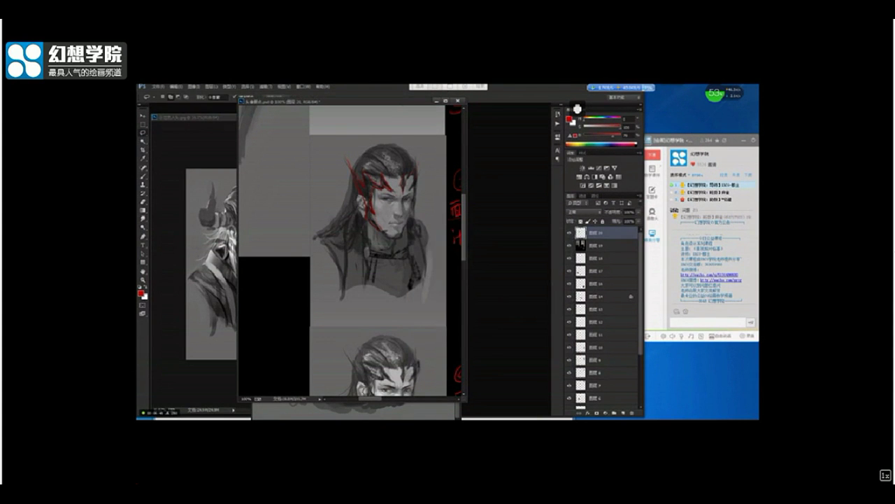
Handwrite a short red note in the grey area beside the third portrait's head
{"action": "key", "text": "b"}
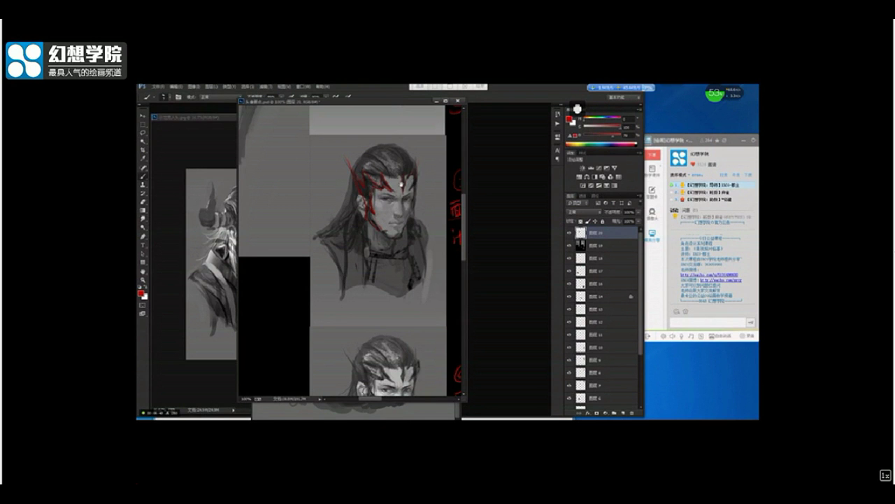
{"action": "scroll", "coordinate": [403, 184], "scroll_direction": "up", "scroll_amount": 2}
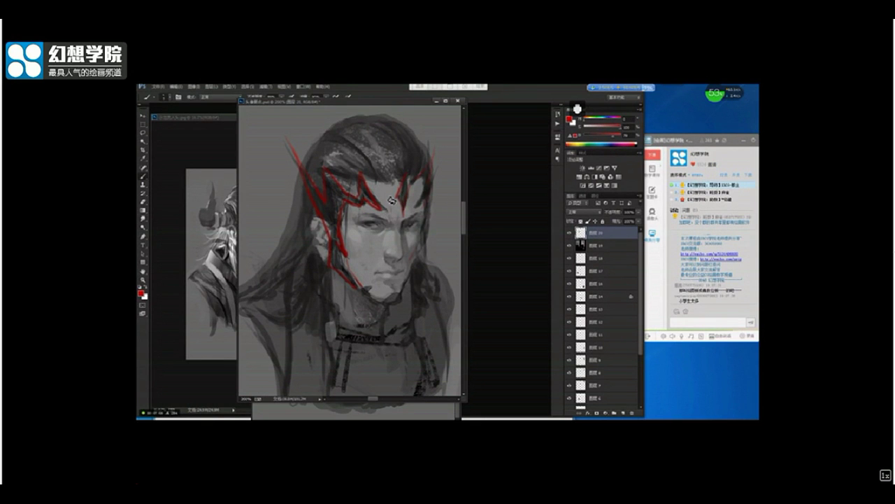
{"action": "left_click_drag", "start_coordinate": [250, 140], "coordinate": [260, 167]}
{"action": "mouse_move", "coordinate": [265, 126]}
{"action": "left_mouse_down"}
{"action": "mouse_move", "coordinate": [267, 149]}
{"action": "mouse_move", "coordinate": [285, 123]}
{"action": "mouse_move", "coordinate": [289, 143]}
{"action": "mouse_move", "coordinate": [294, 128]}
{"action": "mouse_move", "coordinate": [300, 142]}
{"action": "mouse_move", "coordinate": [316, 131]}
{"action": "mouse_move", "coordinate": [307, 126]}
{"action": "mouse_move", "coordinate": [314, 121]}
{"action": "mouse_move", "coordinate": [315, 138]}
{"action": "mouse_move", "coordinate": [336, 120]}
{"action": "left_mouse_up"}
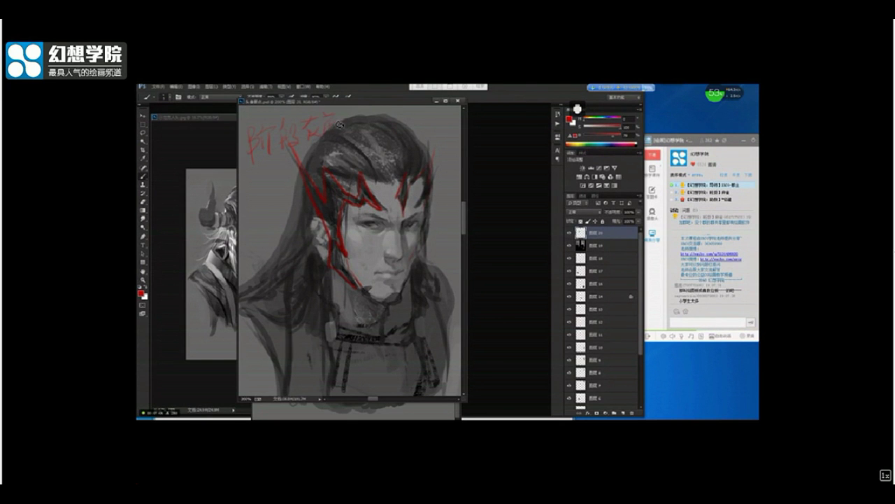
Try a white highlight on the third portrait's cheek and undo the strokes
{"action": "scroll", "coordinate": [331, 159], "scroll_direction": "down", "scroll_amount": 2}
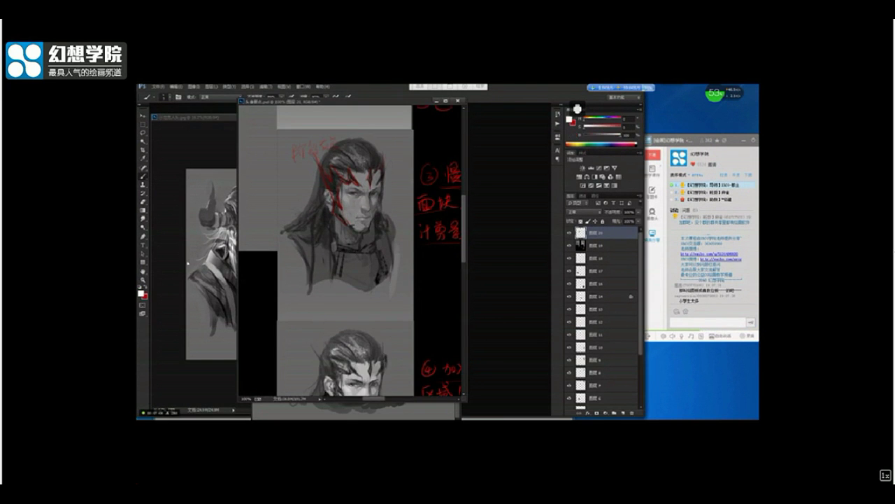
{"action": "key", "text": "ctrl+plus"}
{"action": "key", "text": "ctrl+plus"}
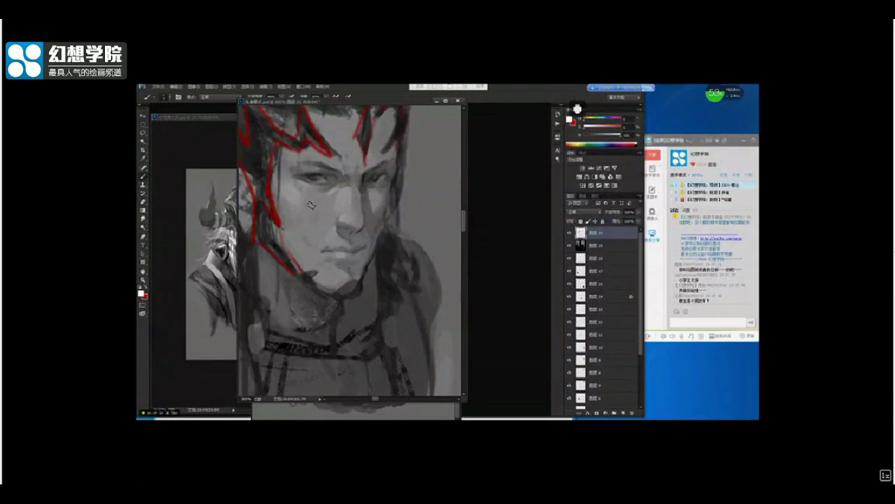
{"action": "left_click_drag", "start_coordinate": [290, 187], "coordinate": [303, 209]}
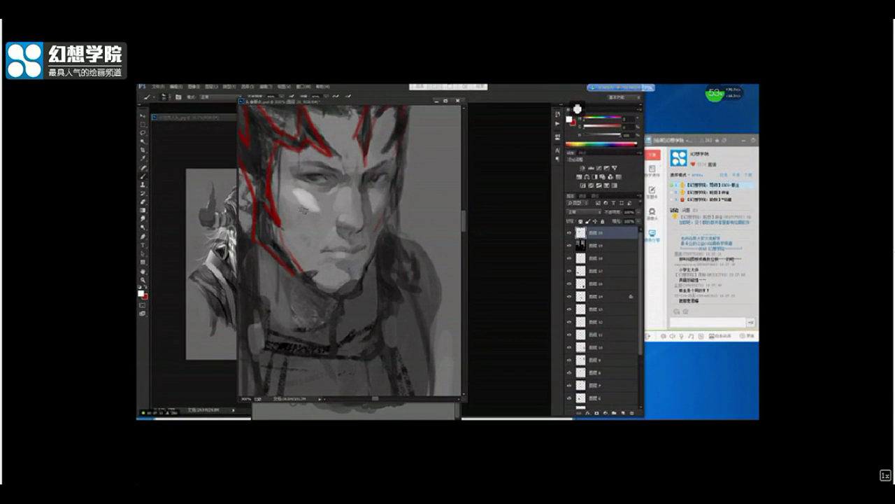
{"action": "key", "text": "ctrl+z"}
{"action": "key", "text": "ctrl+z"}
{"action": "key", "text": "ctrl+z"}
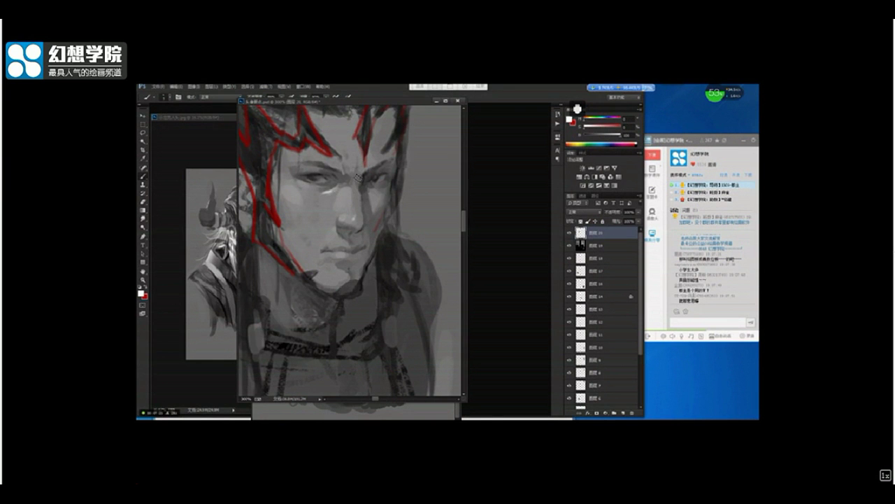
Draw a white horizontal line with end ticks in the grey area below the large male portrait
{"action": "scroll", "coordinate": [358, 177], "scroll_direction": "down", "scroll_amount": 3}
{"action": "left_click_drag", "start_coordinate": [360, 142], "coordinate": [369, 294]}
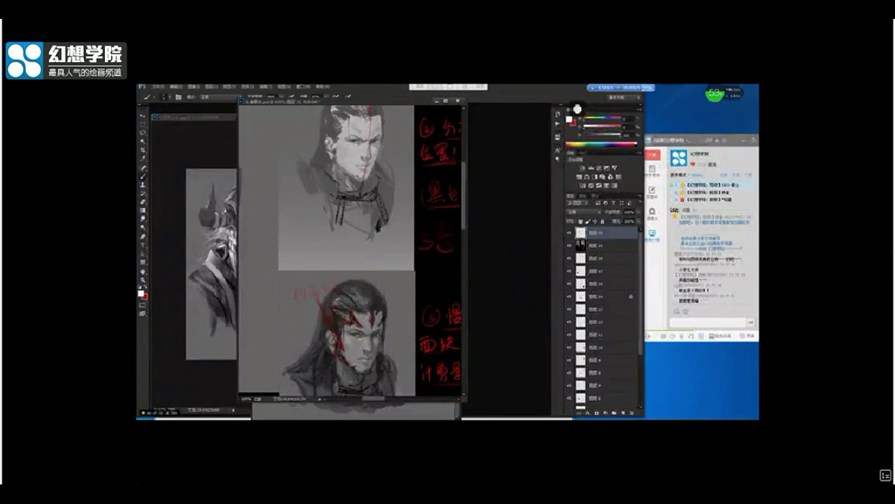
{"action": "key", "text": "ctrl+plus"}
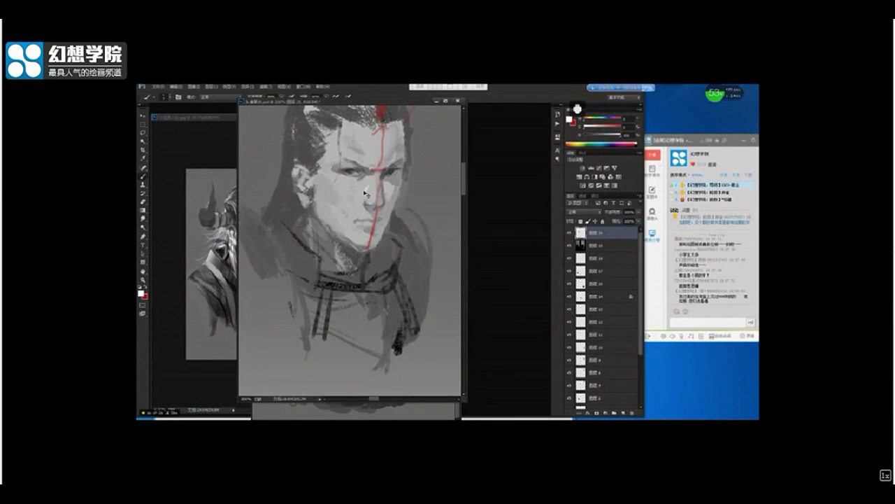
{"action": "key", "text": "ctrl+minus"}
{"action": "key", "text": "ctrl+minus"}
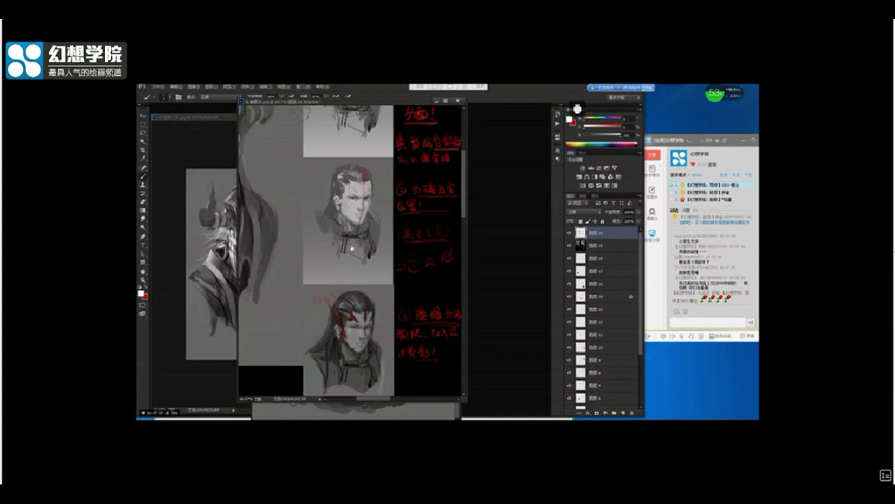
{"action": "left_click_drag", "start_coordinate": [296, 283], "coordinate": [355, 224]}
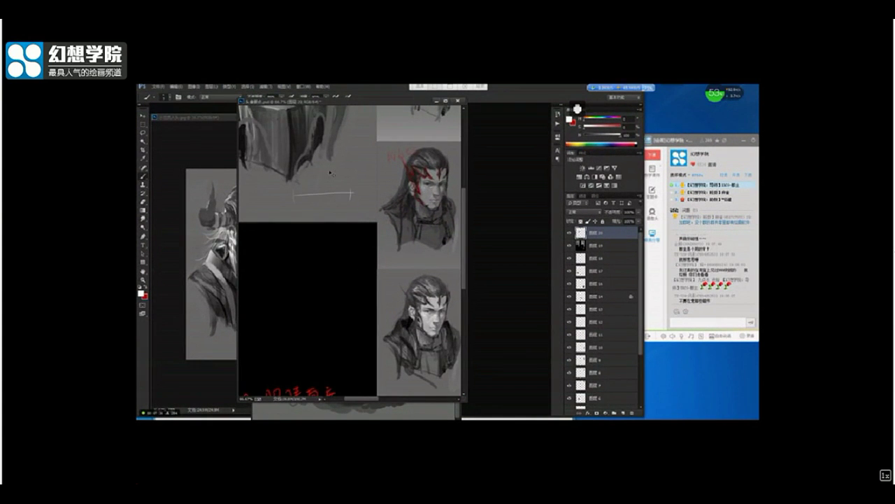
Bring up the Levels dialog beside the white line to show the tonal range, and close it without adjusting anything
{"action": "key", "text": "ctrl+l"}
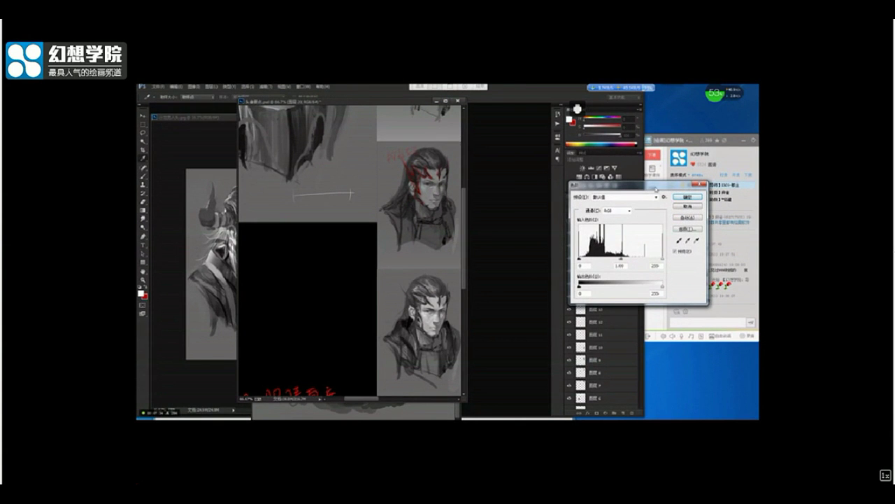
{"action": "left_click_drag", "start_coordinate": [656, 188], "coordinate": [400, 238]}
{"action": "left_click", "coordinate": [409, 241]}
{"action": "key", "text": "ctrl+minus"}
{"action": "key", "text": "ctrl+minus"}
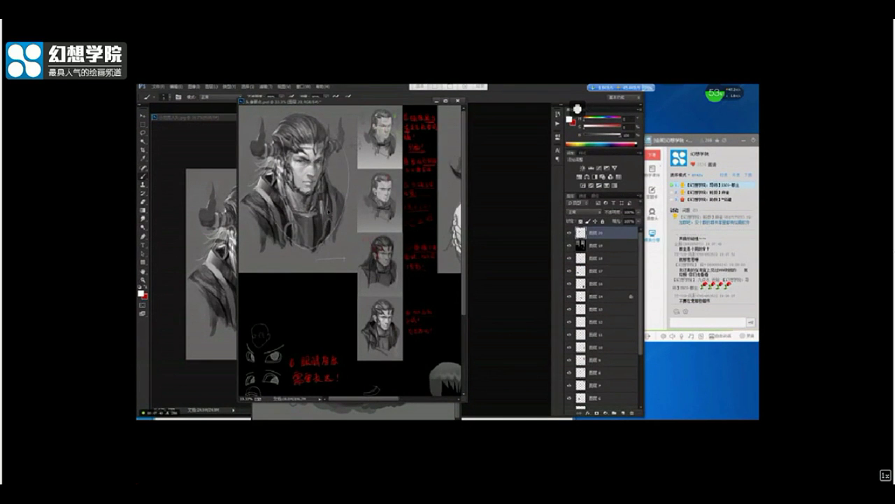
Examine the large horned female portrait in a slightly enlarged document window
{"action": "left_click_drag", "start_coordinate": [458, 243], "coordinate": [368, 205]}
{"action": "key", "text": "ctrl+minus"}
{"action": "scroll", "coordinate": [386, 167], "scroll_direction": "up", "scroll_amount": 3}
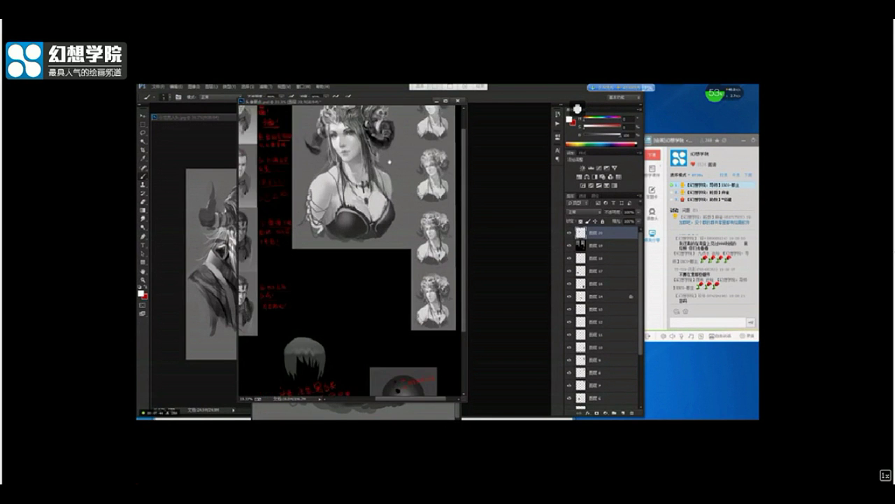
{"action": "scroll", "coordinate": [342, 192], "scroll_direction": "up", "scroll_amount": 1}
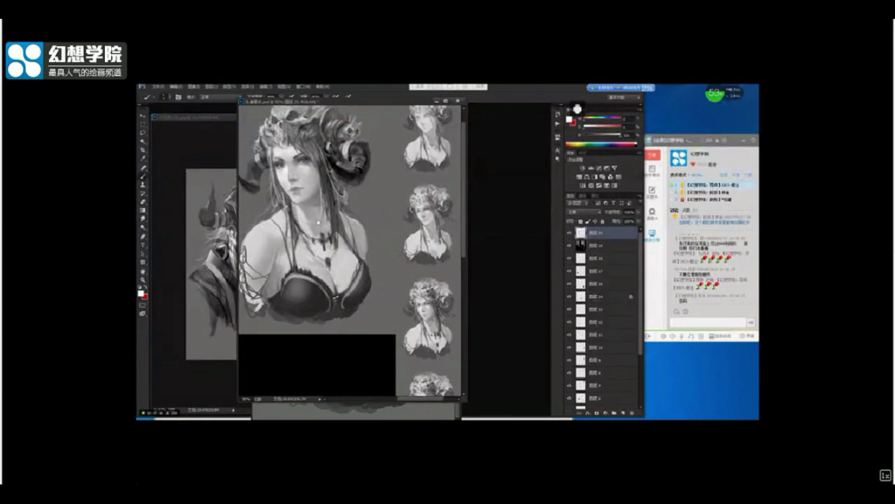
{"action": "scroll", "coordinate": [381, 168], "scroll_direction": "up", "scroll_amount": 1}
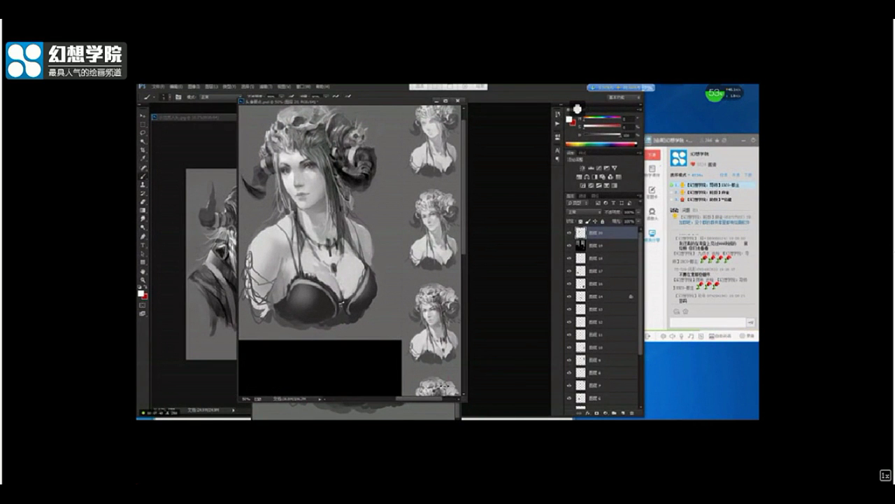
{"action": "left_click_drag", "start_coordinate": [464, 400], "coordinate": [481, 413]}
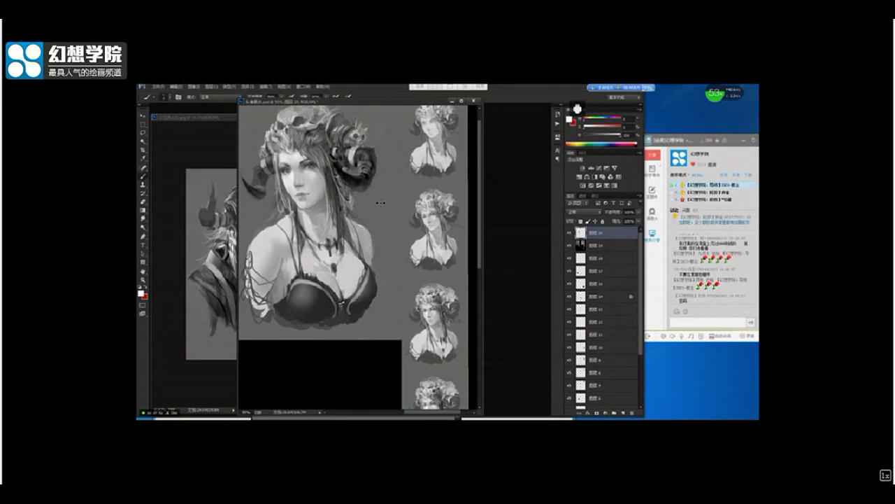
{"action": "left_click_drag", "start_coordinate": [348, 234], "coordinate": [384, 229]}
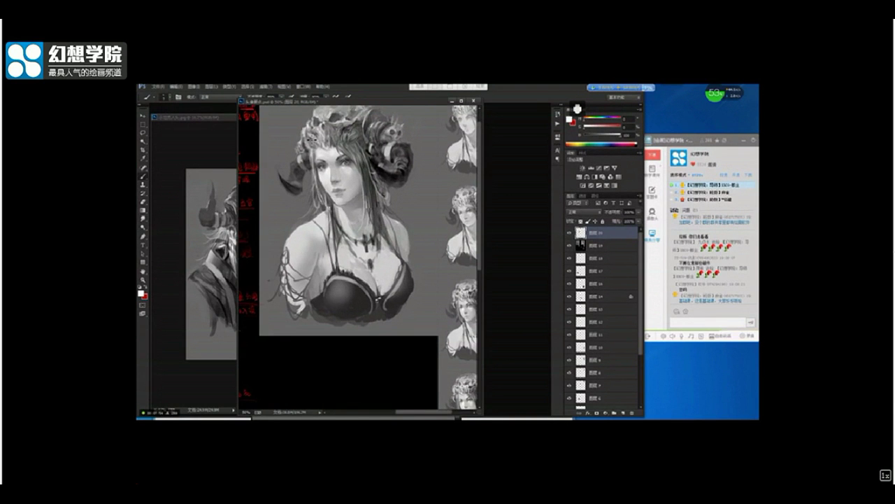
Examine the column of step-by-step female portraits from the first stage to the last
{"action": "left_click_drag", "start_coordinate": [429, 273], "coordinate": [358, 230]}
{"action": "scroll", "coordinate": [372, 219], "scroll_direction": "down", "scroll_amount": 2}
{"action": "scroll", "coordinate": [398, 192], "scroll_direction": "up", "scroll_amount": 1}
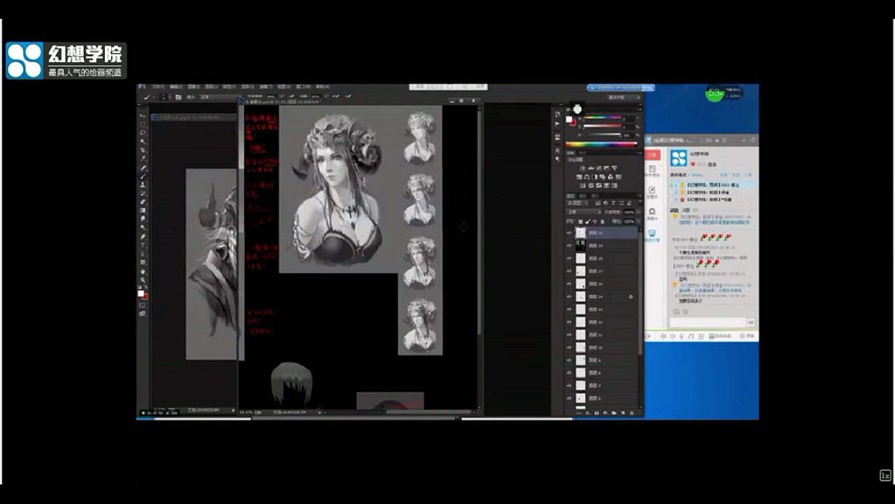
{"action": "scroll", "coordinate": [450, 211], "scroll_direction": "up", "scroll_amount": 3}
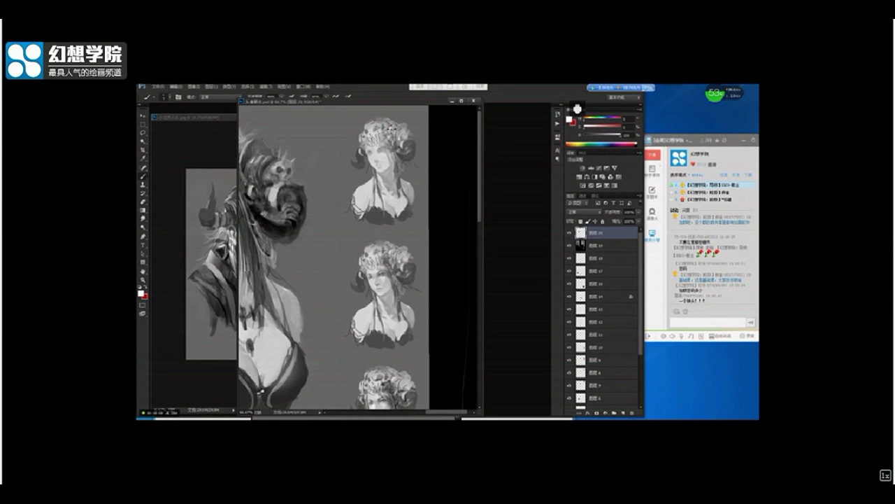
{"action": "left_click_drag", "start_coordinate": [369, 255], "coordinate": [389, 196]}
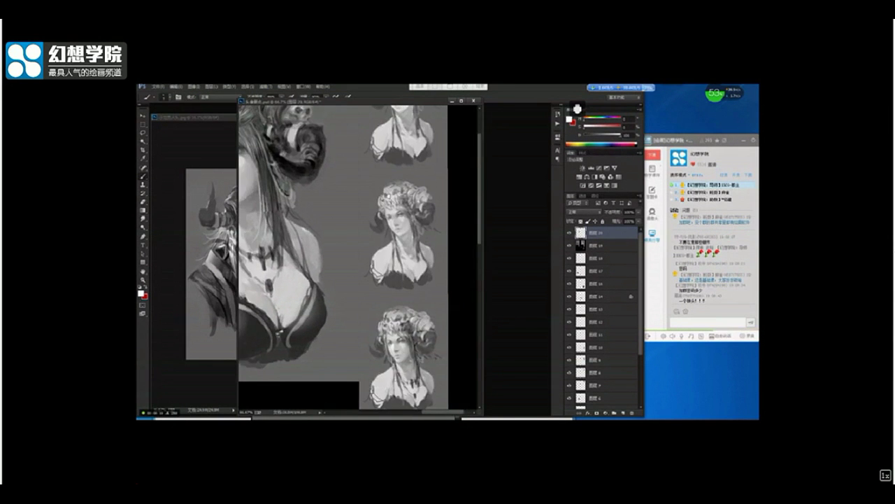
{"action": "mouse_move", "coordinate": [360, 298]}
{"action": "left_mouse_down"}
{"action": "mouse_move", "coordinate": [347, 359]}
{"action": "mouse_move", "coordinate": [380, 178]}
{"action": "left_mouse_up"}
{"action": "left_click_drag", "start_coordinate": [371, 266], "coordinate": [385, 170]}
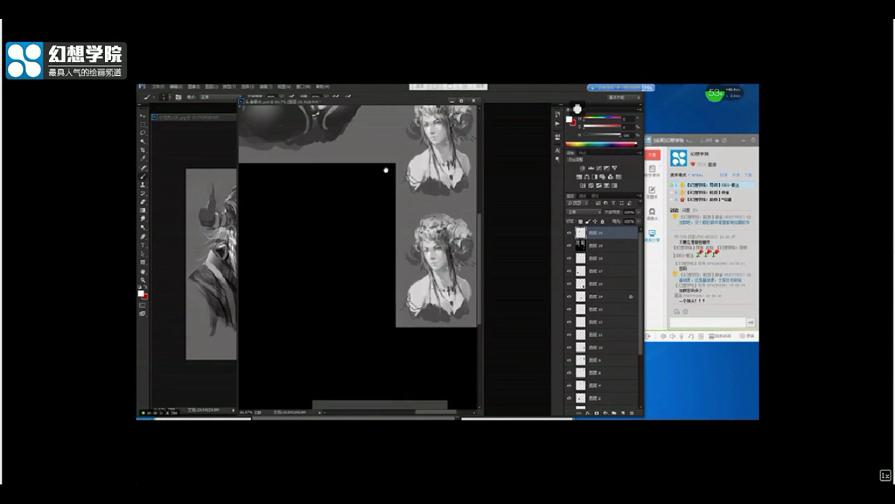
Widen the document window and bring the eye, face and nose structure notes into view
{"action": "mouse_move", "coordinate": [289, 320]}
{"action": "left_mouse_down"}
{"action": "mouse_move", "coordinate": [386, 200]}
{"action": "mouse_move", "coordinate": [440, 160]}
{"action": "left_mouse_up"}
{"action": "key", "text": "ctrl+minus"}
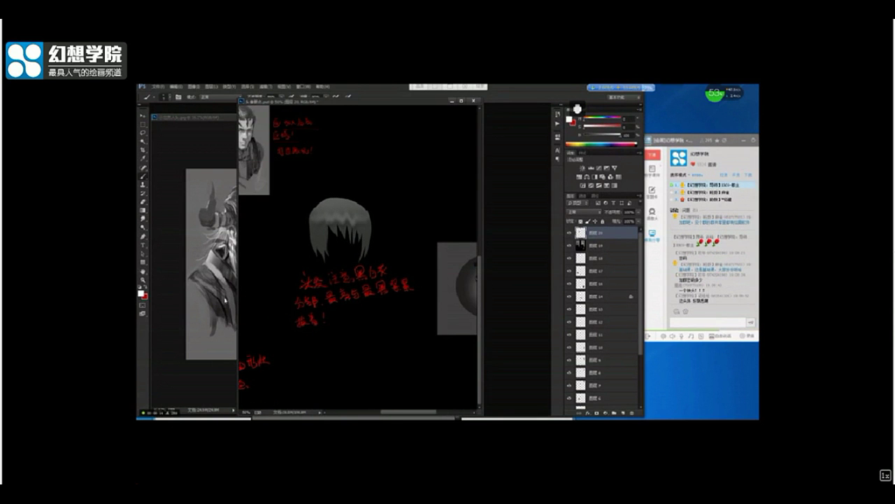
{"action": "left_click_drag", "start_coordinate": [239, 302], "coordinate": [162, 302]}
{"action": "left_click_drag", "start_coordinate": [256, 230], "coordinate": [361, 228]}
{"action": "left_click_drag", "start_coordinate": [235, 260], "coordinate": [347, 260]}
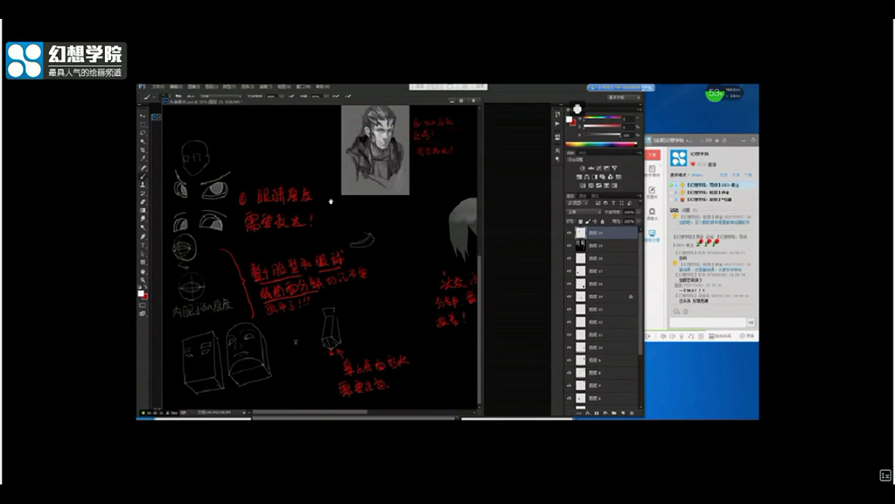
Arrange the document windows so the separate female portrait image sits beside the structure notes
{"action": "left_click_drag", "start_coordinate": [313, 105], "coordinate": [456, 138]}
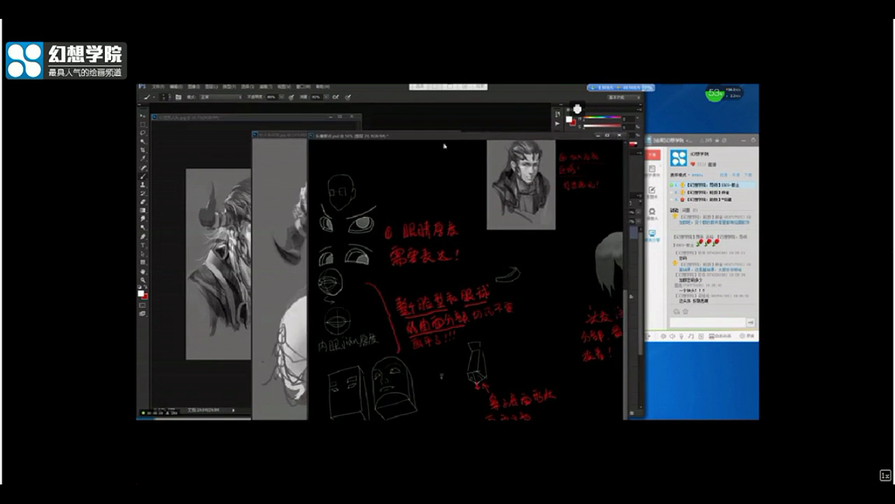
{"action": "left_click_drag", "start_coordinate": [289, 138], "coordinate": [191, 137]}
{"action": "left_click", "coordinate": [475, 138]}
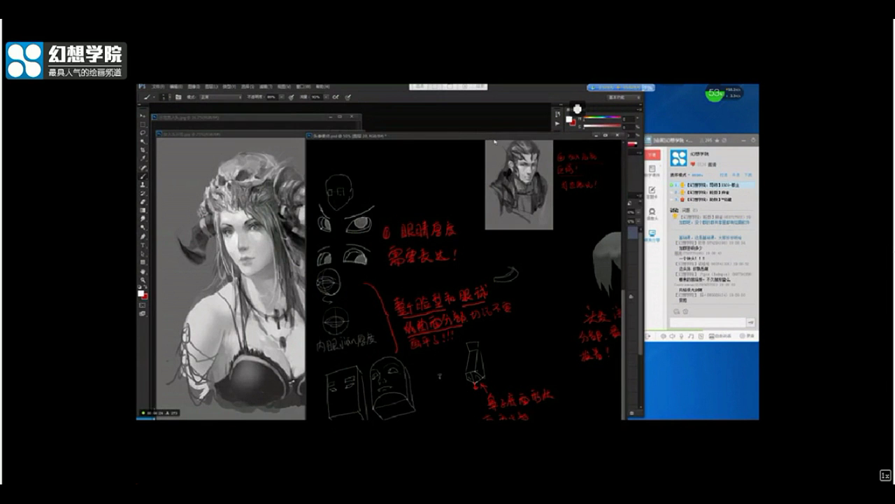
{"action": "left_click_drag", "start_coordinate": [497, 138], "coordinate": [439, 116]}
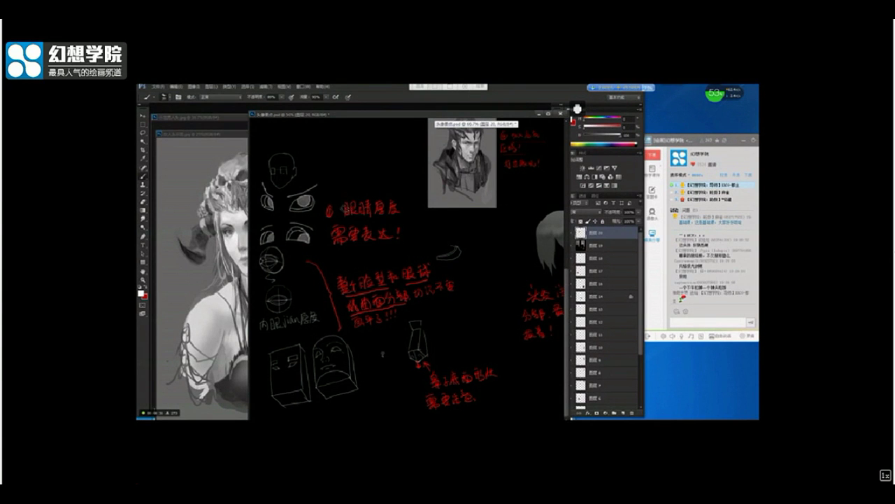
Underline both lines of the red note "眼睛厚度需要表达!" in white
{"action": "left_click_drag", "start_coordinate": [342, 221], "coordinate": [404, 221]}
{"action": "left_click_drag", "start_coordinate": [332, 245], "coordinate": [400, 245]}
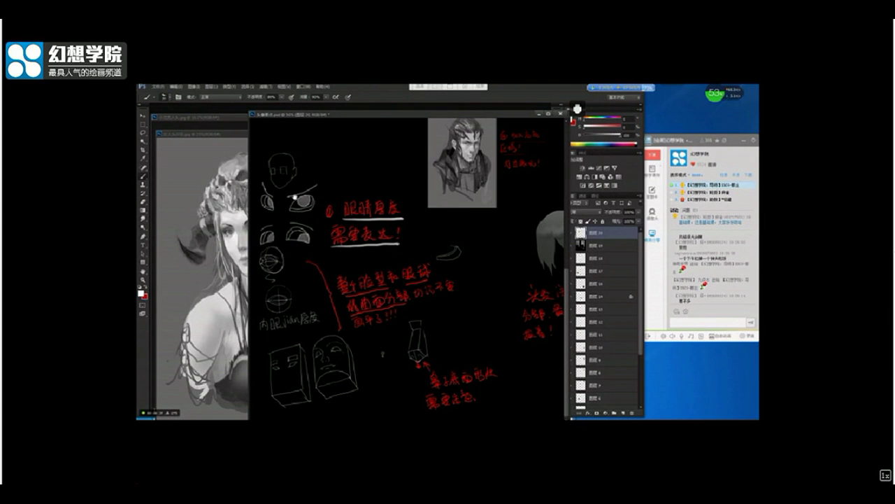
Examine the thickness of the sketched eyes and compare it with the eyes in the separate female portrait
{"action": "scroll", "coordinate": [286, 208], "scroll_direction": "up", "scroll_amount": 3}
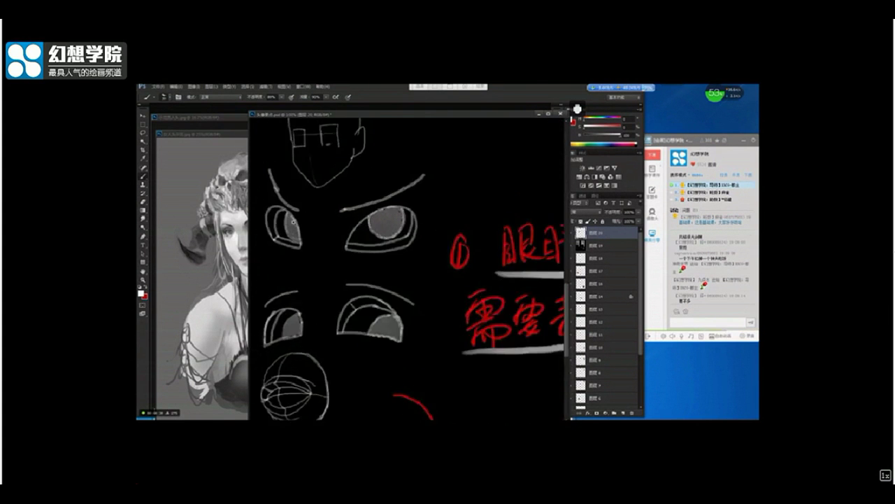
{"action": "scroll", "coordinate": [292, 221], "scroll_direction": "up", "scroll_amount": 1}
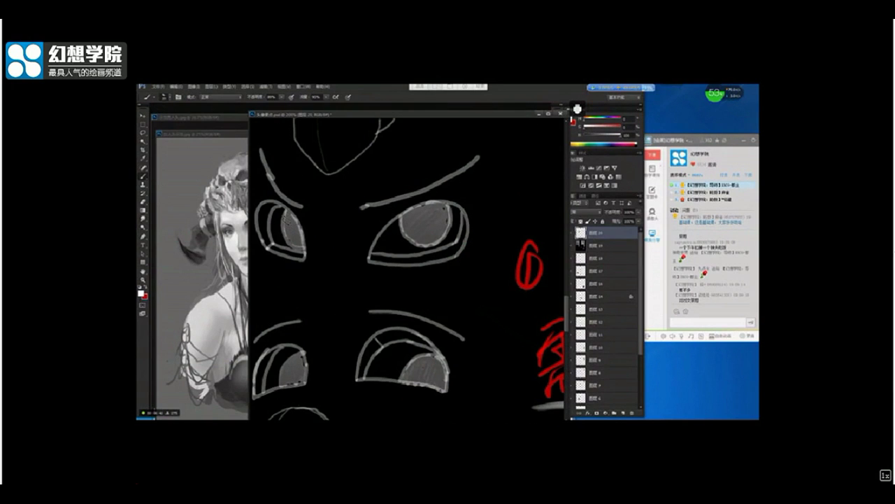
{"action": "scroll", "coordinate": [332, 205], "scroll_direction": "up", "scroll_amount": 2}
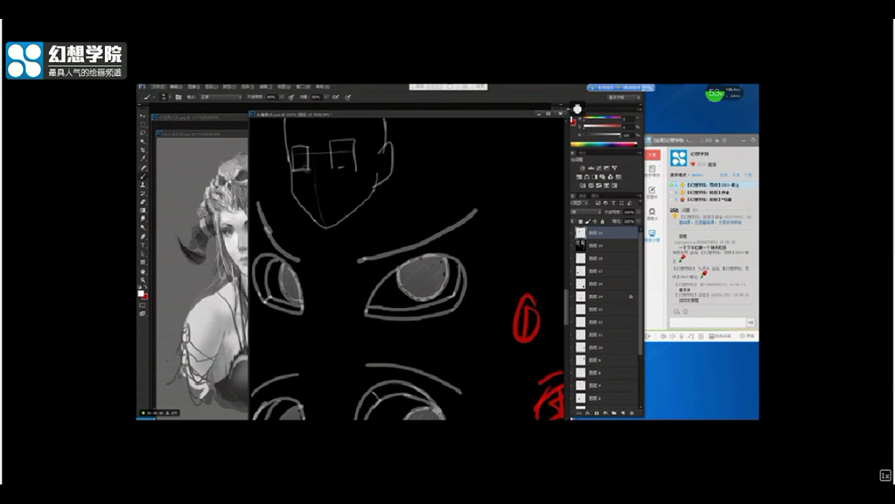
{"action": "scroll", "coordinate": [301, 213], "scroll_direction": "down", "scroll_amount": 3}
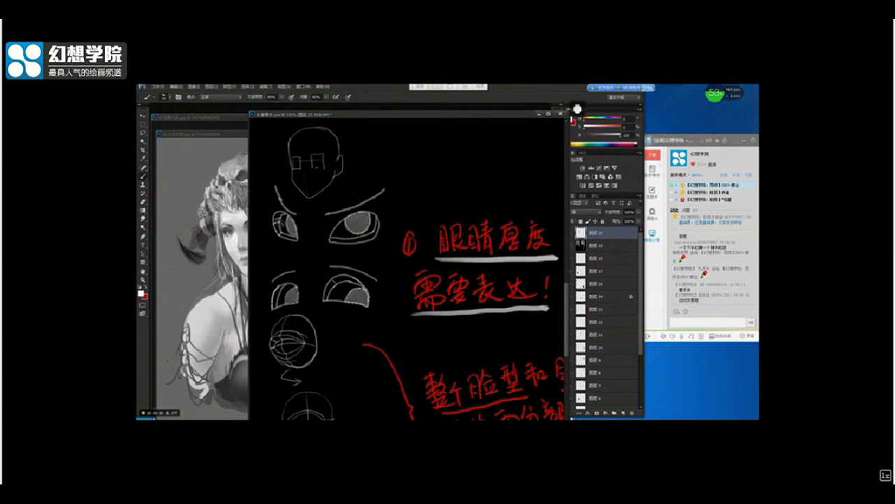
{"action": "left_click", "coordinate": [224, 230]}
{"action": "scroll", "coordinate": [225, 229], "scroll_direction": "up", "scroll_amount": 4}
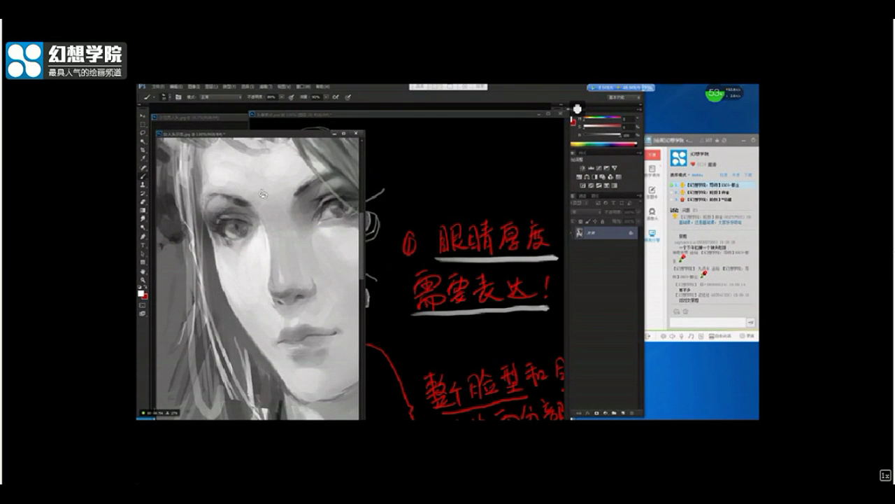
{"action": "left_click", "coordinate": [383, 116]}
{"action": "left_click", "coordinate": [231, 140]}
{"action": "scroll", "coordinate": [239, 192], "scroll_direction": "down", "scroll_amount": 3}
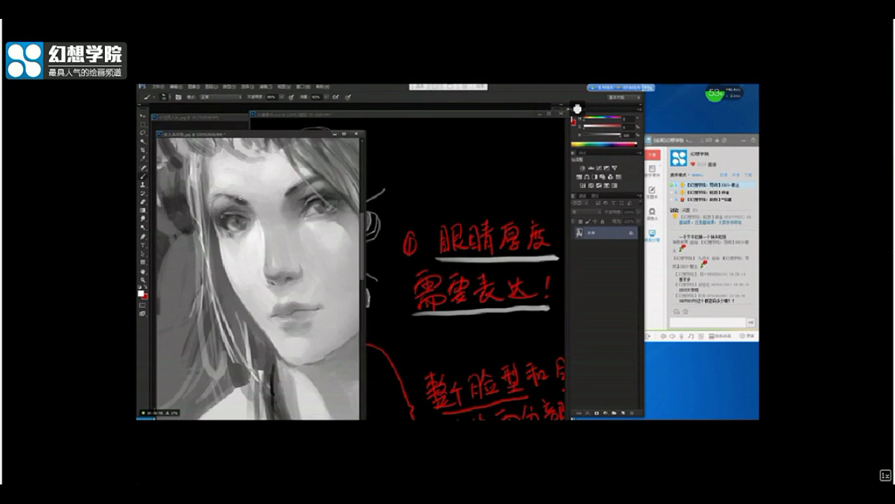
Sketch curved contour lines over and around the rounded head block beside the box-shaped head in the structure notes
{"action": "left_click", "coordinate": [397, 116]}
{"action": "scroll", "coordinate": [286, 234], "scroll_direction": "down", "scroll_amount": 1}
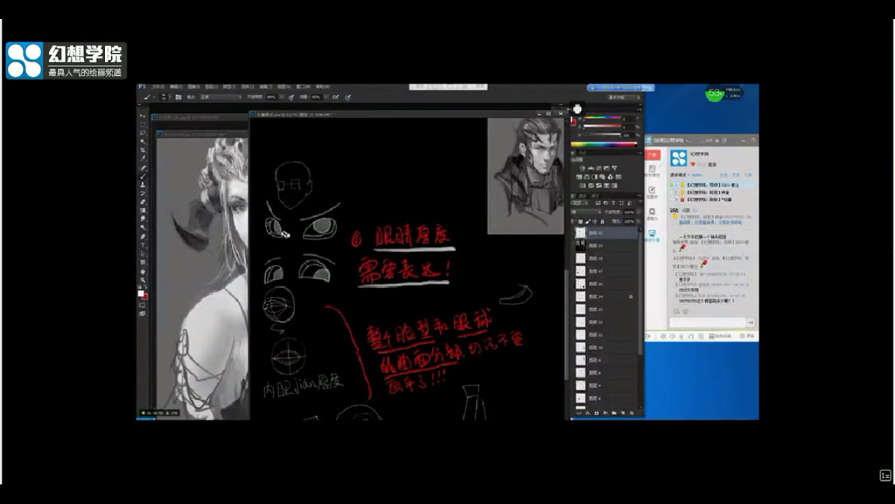
{"action": "scroll", "coordinate": [363, 243], "scroll_direction": "down", "scroll_amount": 2}
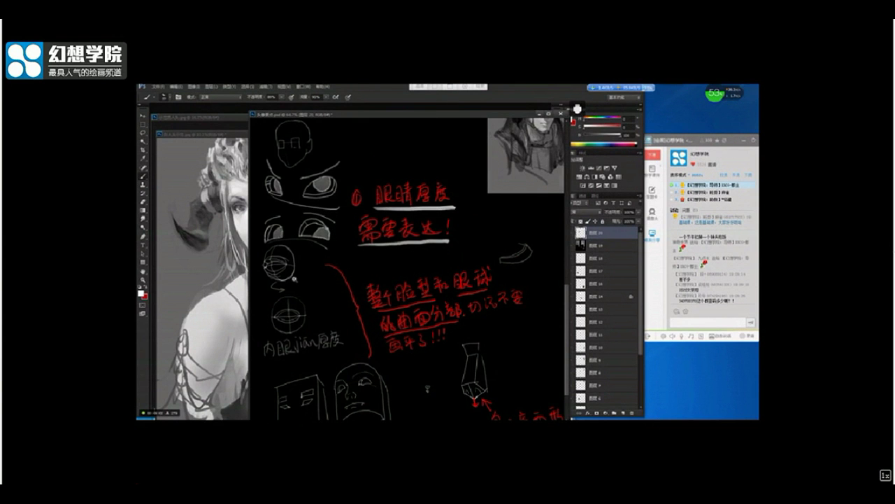
{"action": "scroll", "coordinate": [328, 259], "scroll_direction": "up", "scroll_amount": 5}
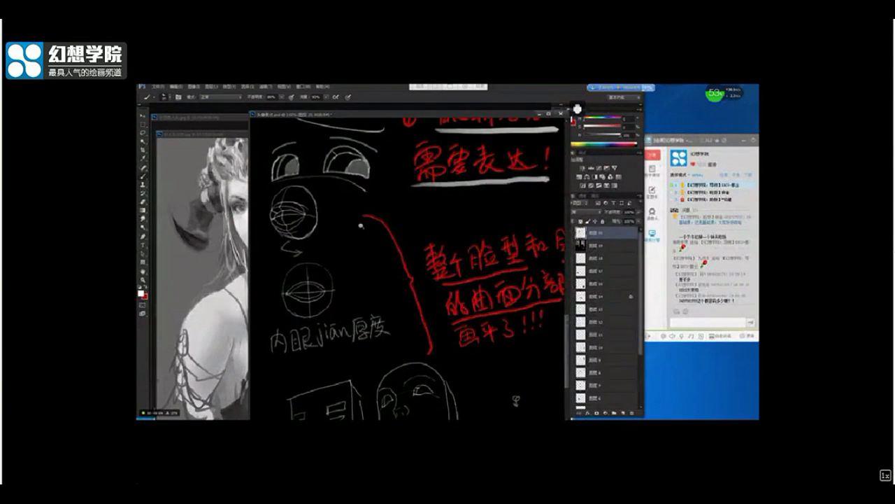
{"action": "scroll", "coordinate": [361, 226], "scroll_direction": "down", "scroll_amount": 2}
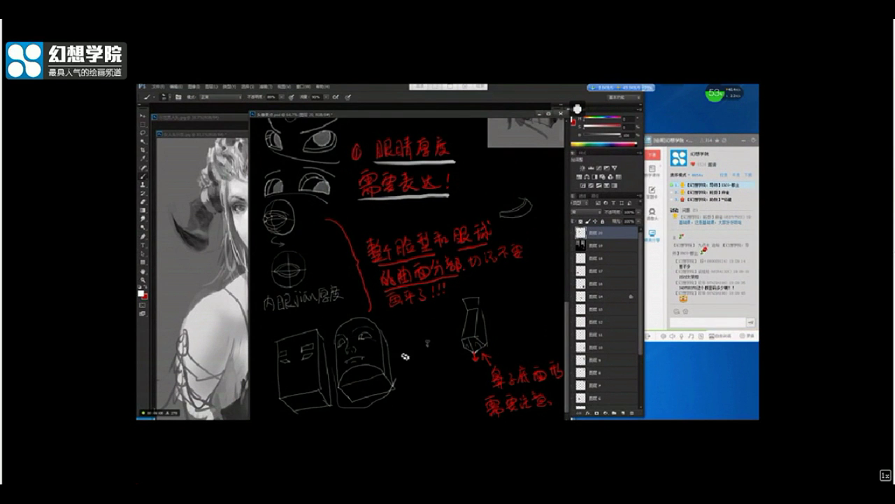
{"action": "mouse_move", "coordinate": [405, 356]}
{"action": "left_mouse_down"}
{"action": "mouse_move", "coordinate": [383, 313]}
{"action": "mouse_move", "coordinate": [323, 341]}
{"action": "left_mouse_up"}
{"action": "left_click_drag", "start_coordinate": [404, 260], "coordinate": [400, 249]}
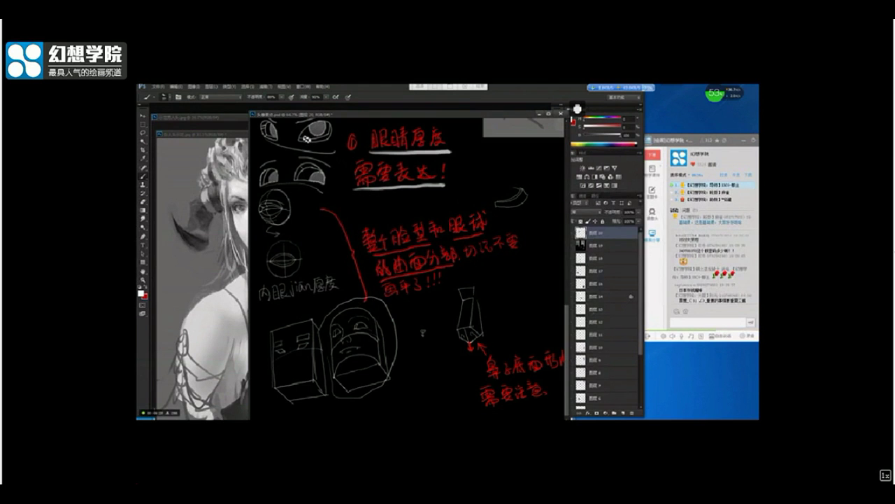
Draw a four-sided perspective panel in white in the empty area beside the small curved shape
{"action": "key", "text": "ctrl+plus"}
{"action": "mouse_move", "coordinate": [459, 198]}
{"action": "left_mouse_down"}
{"action": "mouse_move", "coordinate": [388, 252]}
{"action": "mouse_move", "coordinate": [391, 232]}
{"action": "mouse_move", "coordinate": [343, 212]}
{"action": "left_mouse_up"}
{"action": "key", "text": "ctrl+plus"}
{"action": "left_click_drag", "start_coordinate": [386, 190], "coordinate": [383, 271]}
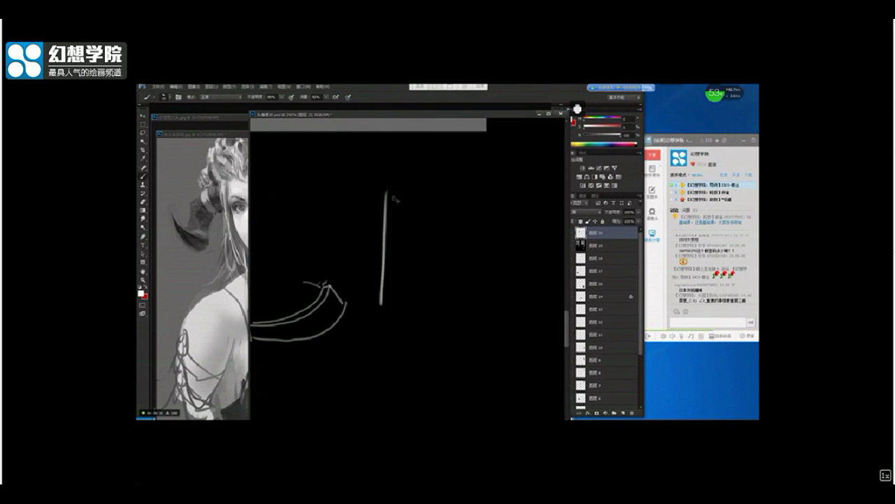
{"action": "key", "text": "ctrl+z"}
{"action": "mouse_move", "coordinate": [369, 171]}
{"action": "left_mouse_down"}
{"action": "mouse_move", "coordinate": [468, 220]}
{"action": "mouse_move", "coordinate": [464, 197]}
{"action": "mouse_move", "coordinate": [466, 337]}
{"action": "left_mouse_up"}
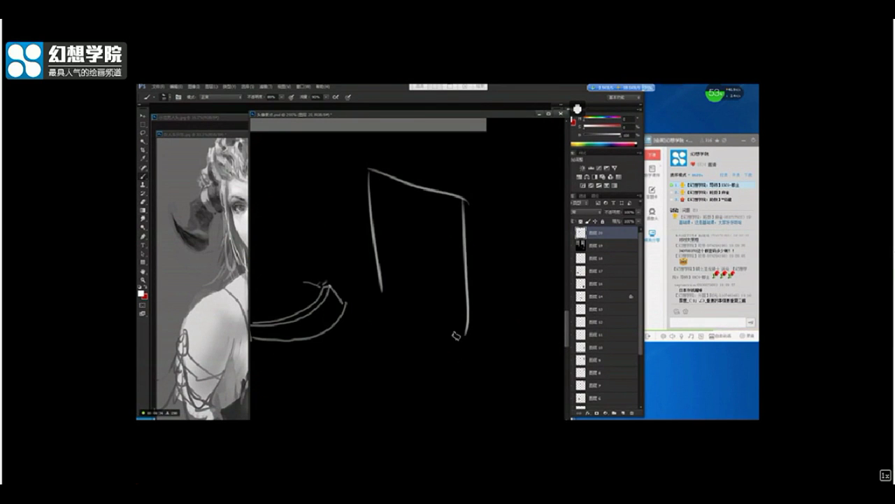
{"action": "left_click_drag", "start_coordinate": [385, 288], "coordinate": [467, 338]}
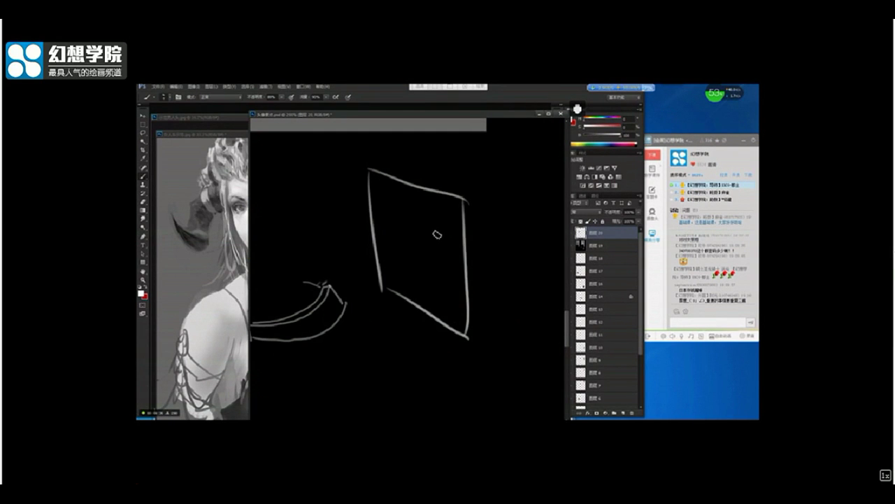
{"action": "mouse_move", "coordinate": [430, 225]}
{"action": "left_mouse_down"}
{"action": "mouse_move", "coordinate": [447, 232]}
{"action": "mouse_move", "coordinate": [431, 228]}
{"action": "left_mouse_up"}
{"action": "key", "text": "ctrl+alt+z"}
{"action": "key", "text": "ctrl+alt+z"}
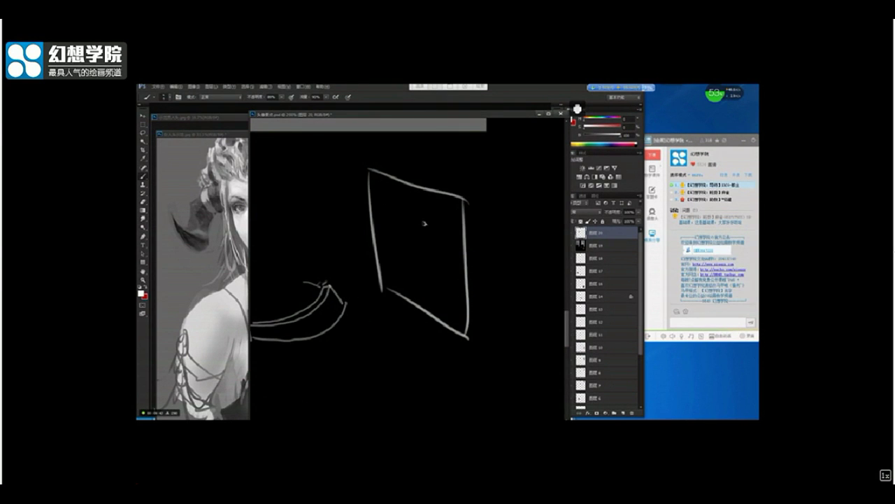
Add a vertical guide line and a series of curved horizontal lines across the four-sided panel
{"action": "left_click_drag", "start_coordinate": [425, 227], "coordinate": [452, 224]}
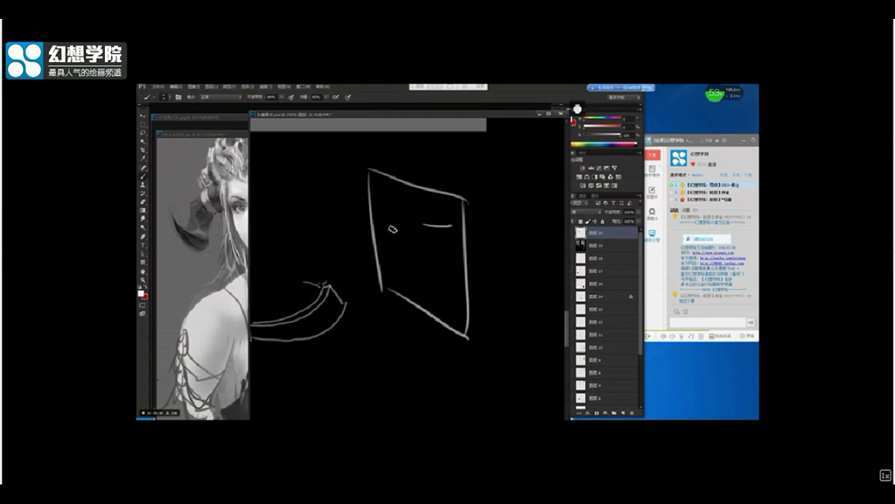
{"action": "left_click_drag", "start_coordinate": [379, 200], "coordinate": [384, 206]}
{"action": "left_click_drag", "start_coordinate": [405, 269], "coordinate": [404, 300]}
{"action": "left_click_drag", "start_coordinate": [375, 183], "coordinate": [396, 301]}
{"action": "mouse_move", "coordinate": [374, 225]}
{"action": "left_mouse_down"}
{"action": "mouse_move", "coordinate": [406, 247]}
{"action": "mouse_move", "coordinate": [462, 242]}
{"action": "left_mouse_up"}
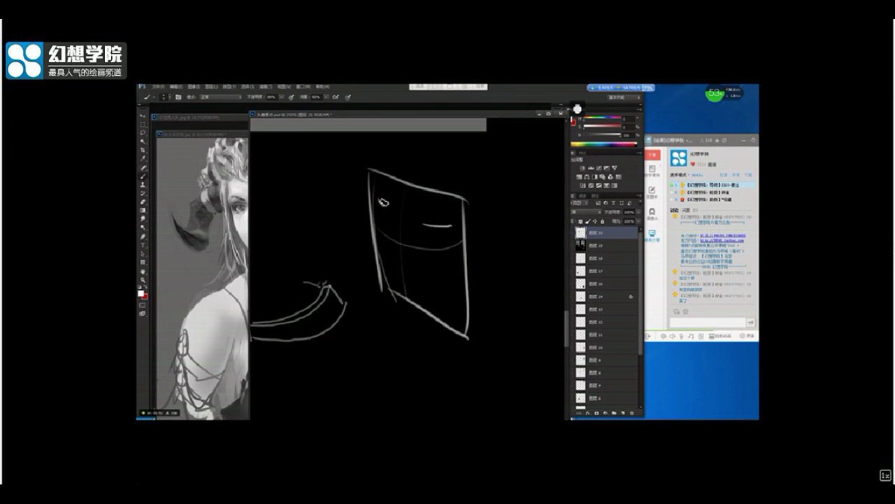
{"action": "left_click_drag", "start_coordinate": [381, 204], "coordinate": [460, 225]}
{"action": "mouse_move", "coordinate": [378, 250]}
{"action": "left_mouse_down"}
{"action": "mouse_move", "coordinate": [407, 273]}
{"action": "mouse_move", "coordinate": [465, 268]}
{"action": "left_mouse_up"}
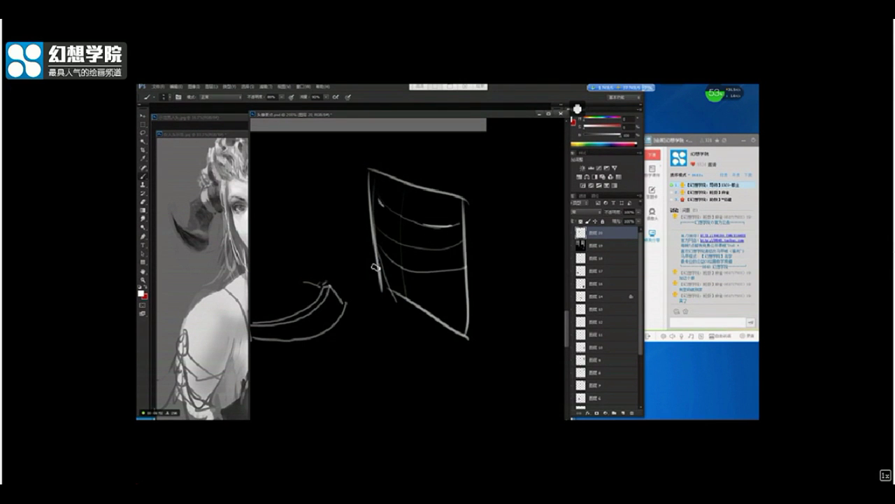
{"action": "mouse_move", "coordinate": [381, 274]}
{"action": "left_mouse_down"}
{"action": "mouse_move", "coordinate": [400, 284]}
{"action": "mouse_move", "coordinate": [463, 283]}
{"action": "left_mouse_up"}
Lasso the near eye of the large horned male portrait and copy it from the portrait layer to a new layer
{"action": "scroll", "coordinate": [396, 238], "scroll_direction": "down", "scroll_amount": 3}
{"action": "left_click_drag", "start_coordinate": [355, 240], "coordinate": [394, 255]}
{"action": "left_click_drag", "start_coordinate": [367, 217], "coordinate": [395, 231]}
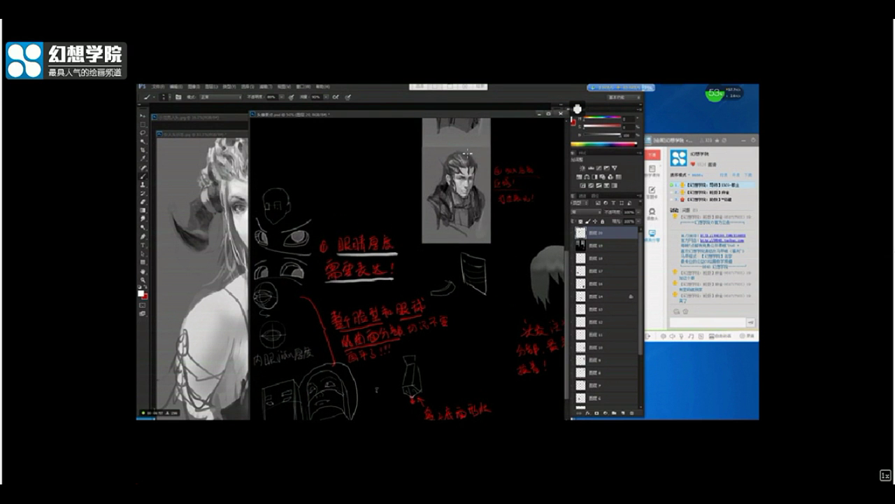
{"action": "left_click_drag", "start_coordinate": [420, 188], "coordinate": [407, 226]}
{"action": "scroll", "coordinate": [349, 196], "scroll_direction": "up", "scroll_amount": 1}
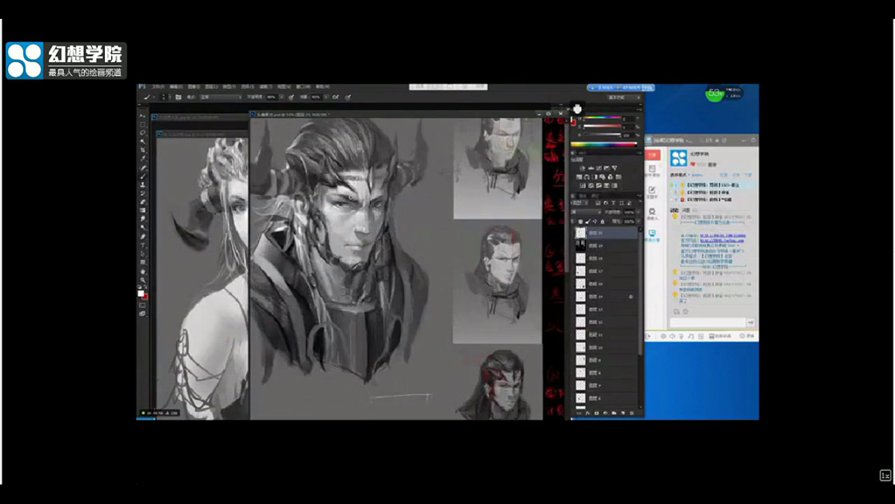
{"action": "scroll", "coordinate": [351, 198], "scroll_direction": "up", "scroll_amount": 2}
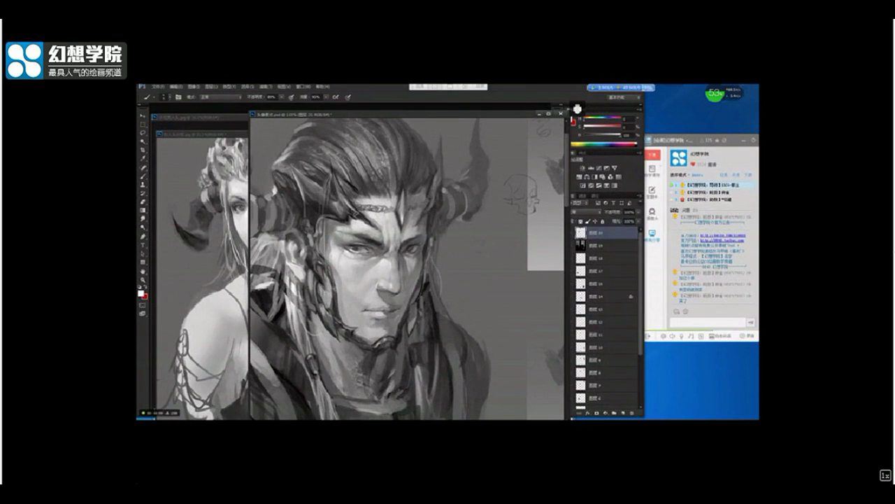
{"action": "key", "text": "l"}
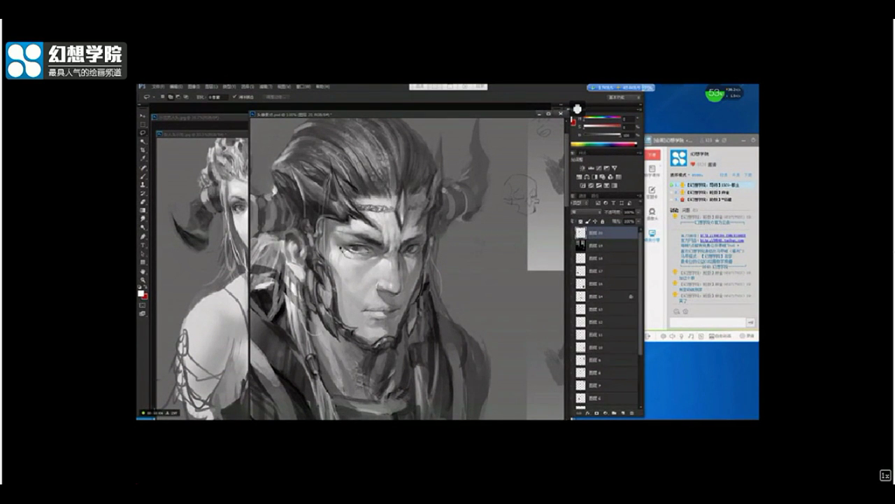
{"action": "mouse_move", "coordinate": [380, 256]}
{"action": "left_mouse_down"}
{"action": "mouse_move", "coordinate": [355, 259]}
{"action": "mouse_move", "coordinate": [344, 245]}
{"action": "left_mouse_up"}
{"action": "left_click", "coordinate": [598, 245]}
{"action": "key", "text": "ctrl+j"}
Flip the copied eye horizontally and place it over the portrait's far eye
{"action": "key", "text": "ctrl+t"}
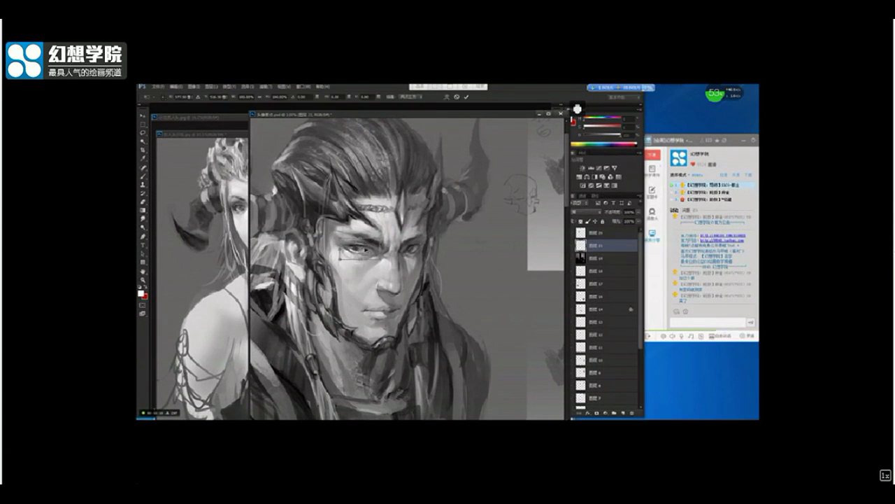
{"action": "right_click", "coordinate": [364, 248]}
{"action": "left_click", "coordinate": [385, 346]}
{"action": "left_click_drag", "start_coordinate": [371, 252], "coordinate": [418, 250]}
{"action": "key", "text": "Return"}
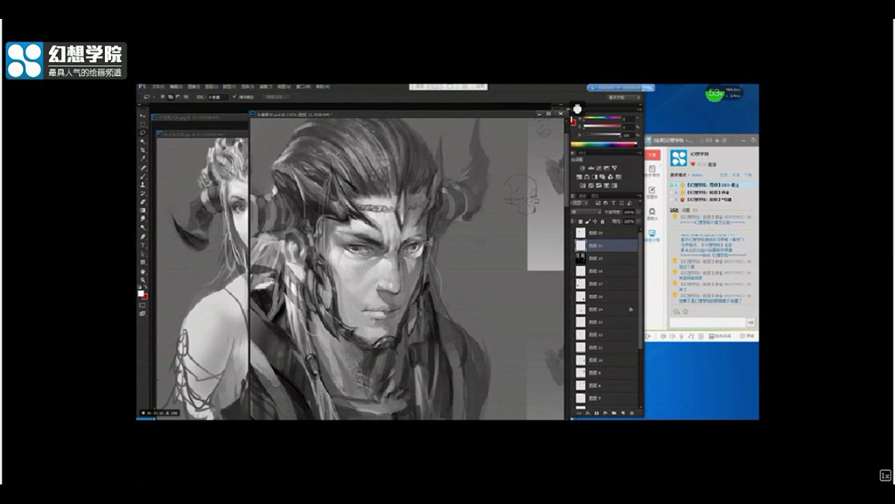
Shift the document window to uncover the layer visibility controls and compare the portrait with the copied-eye layer hidden
{"action": "key", "text": "ctrl+minus"}
{"action": "key", "text": "ctrl+minus"}
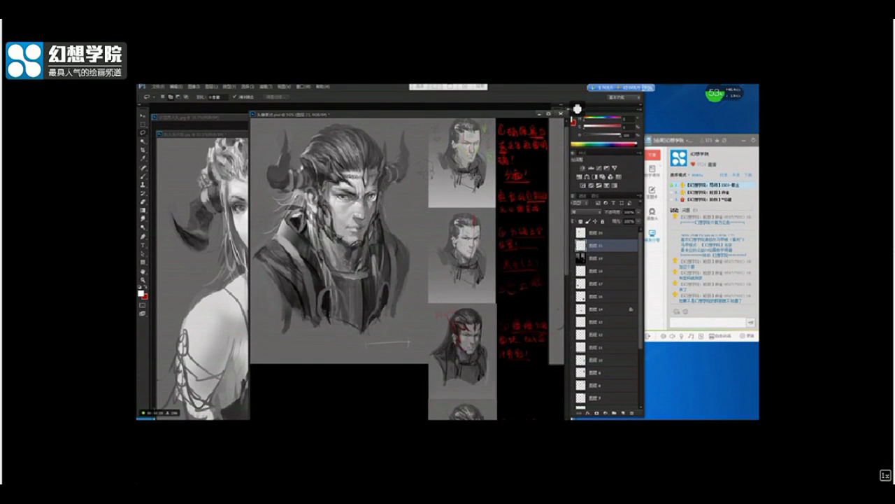
{"action": "left_click_drag", "start_coordinate": [501, 113], "coordinate": [474, 112]}
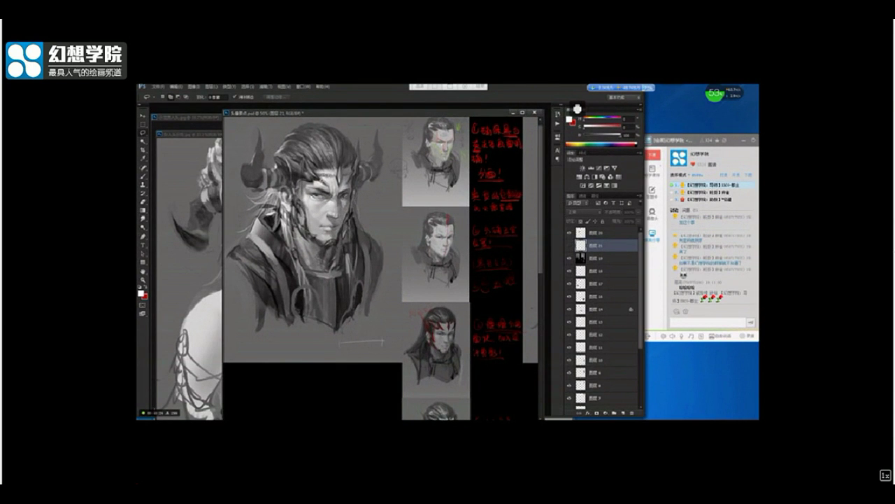
{"action": "key", "text": "ctrl+plus"}
{"action": "key", "text": "ctrl+plus"}
{"action": "left_click_drag", "start_coordinate": [267, 136], "coordinate": [324, 189]}
Outline the cheek plane below the near eye in red with the brush on the topmost layer
{"action": "key", "text": "b"}
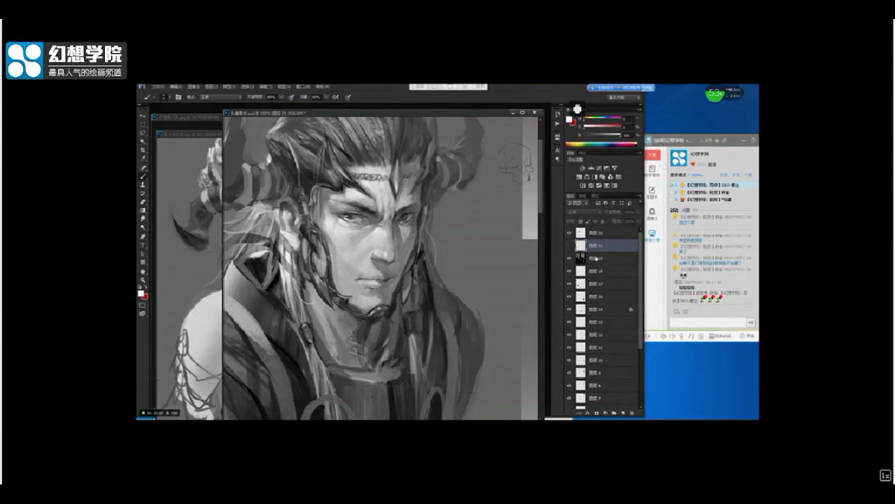
{"action": "left_click", "coordinate": [595, 232]}
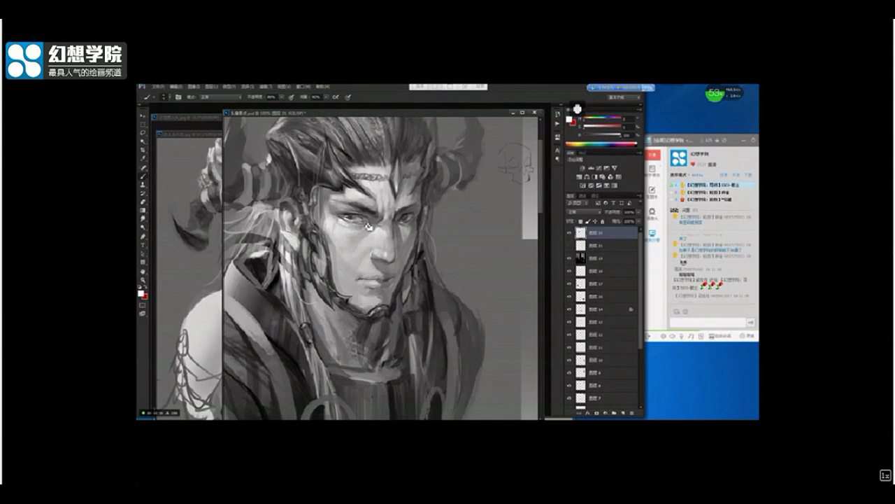
{"action": "key", "text": "x"}
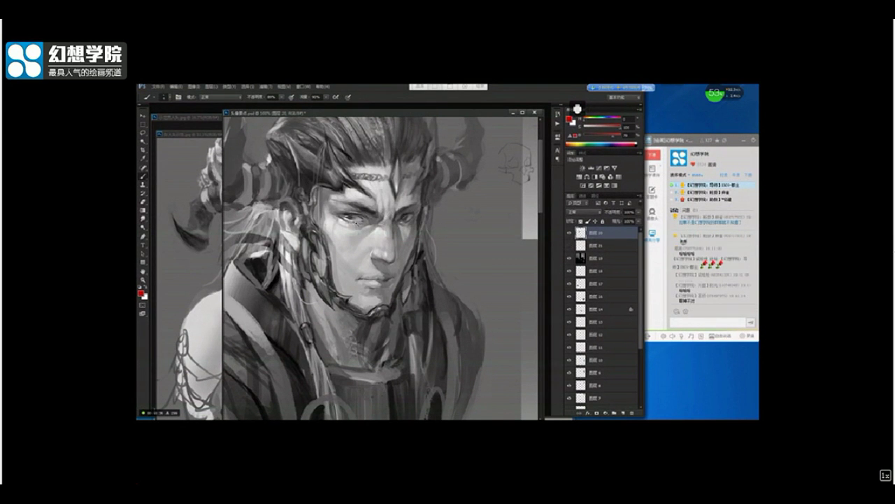
{"action": "scroll", "coordinate": [356, 222], "scroll_direction": "up", "scroll_amount": 2}
{"action": "mouse_move", "coordinate": [319, 254]}
{"action": "left_mouse_down"}
{"action": "mouse_move", "coordinate": [368, 255]}
{"action": "mouse_move", "coordinate": [358, 255]}
{"action": "mouse_move", "coordinate": [390, 271]}
{"action": "left_mouse_up"}
{"action": "key", "text": "ctrl+z"}
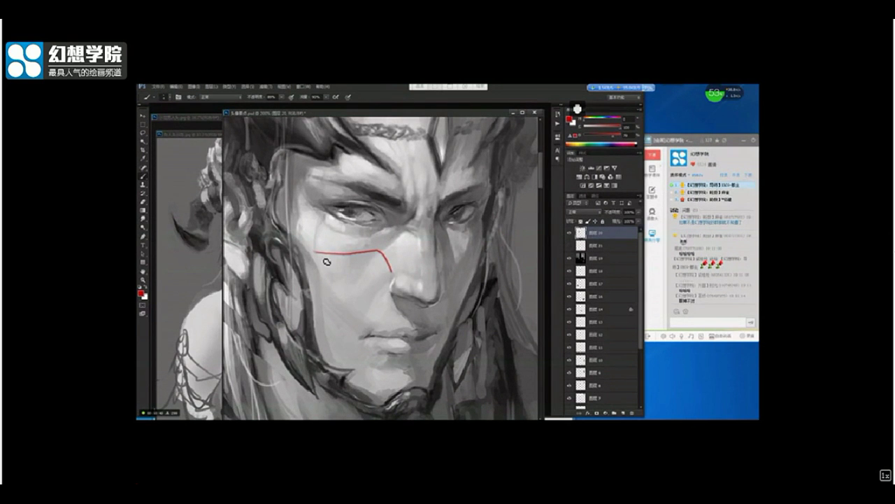
{"action": "mouse_move", "coordinate": [326, 261]}
{"action": "left_mouse_down"}
{"action": "mouse_move", "coordinate": [348, 281]}
{"action": "mouse_move", "coordinate": [396, 283]}
{"action": "mouse_move", "coordinate": [372, 255]}
{"action": "mouse_move", "coordinate": [385, 272]}
{"action": "mouse_move", "coordinate": [345, 276]}
{"action": "mouse_move", "coordinate": [383, 271]}
{"action": "left_mouse_up"}
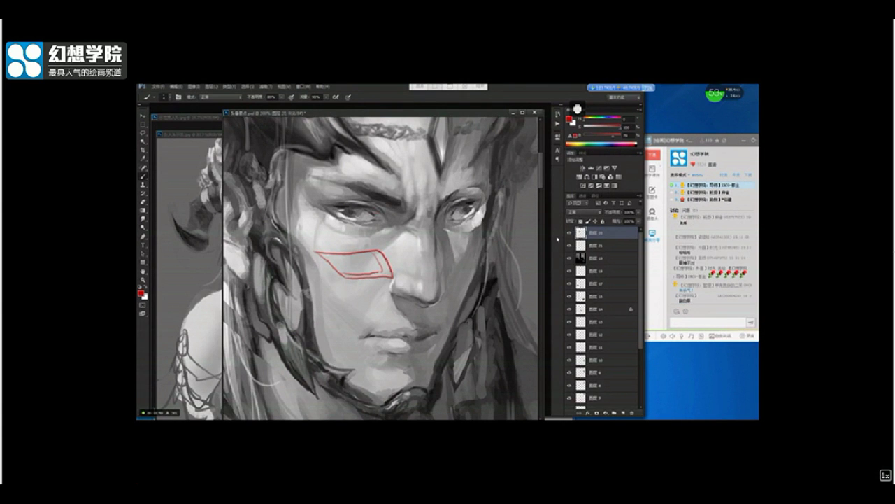
Compare the face without the red marks, then outline the far cheek plane in red and link both cheeks across the nose
{"action": "left_click", "coordinate": [568, 234]}
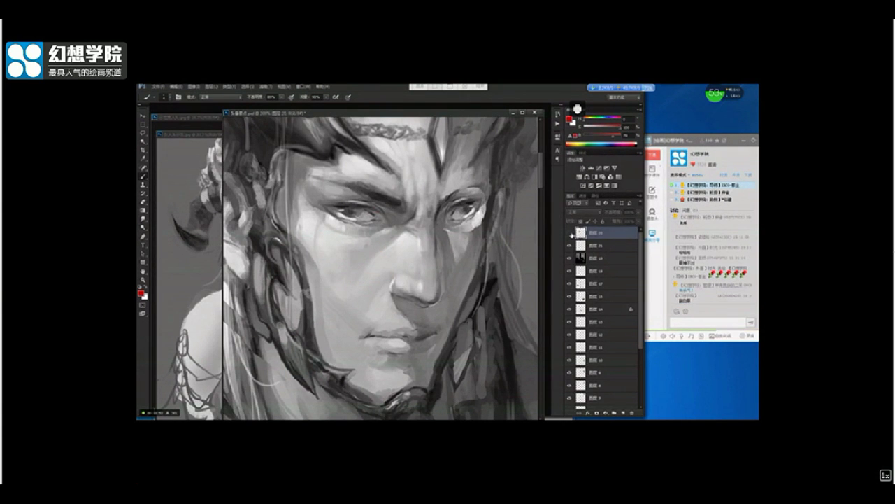
{"action": "left_click", "coordinate": [569, 234]}
{"action": "mouse_move", "coordinate": [449, 274]}
{"action": "left_mouse_down"}
{"action": "mouse_move", "coordinate": [472, 248]}
{"action": "mouse_move", "coordinate": [501, 245]}
{"action": "mouse_move", "coordinate": [472, 276]}
{"action": "mouse_move", "coordinate": [449, 275]}
{"action": "left_mouse_up"}
{"action": "left_click_drag", "start_coordinate": [488, 246], "coordinate": [458, 272]}
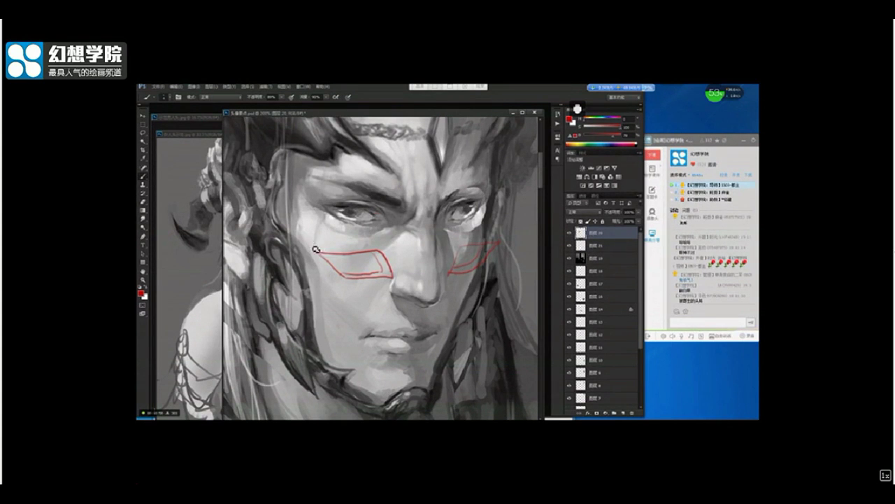
{"action": "mouse_move", "coordinate": [420, 262]}
{"action": "left_mouse_down"}
{"action": "mouse_move", "coordinate": [511, 233]}
{"action": "mouse_move", "coordinate": [386, 257]}
{"action": "left_mouse_up"}
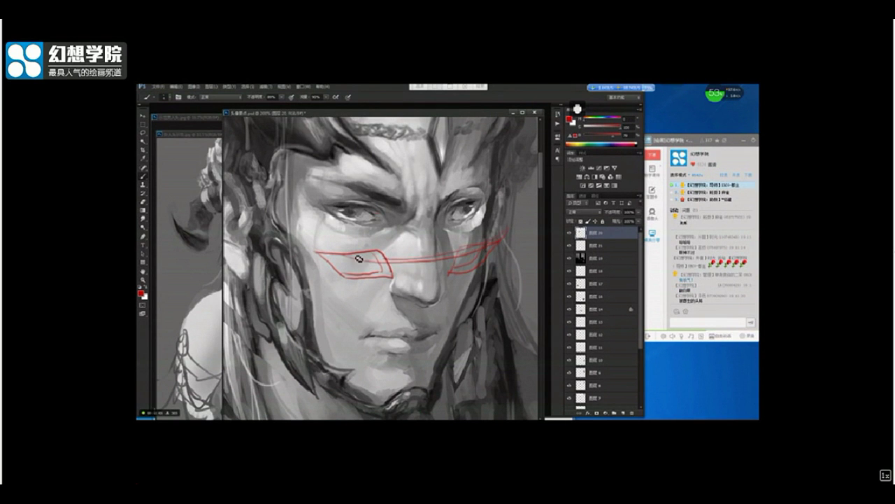
{"action": "key", "text": "ctrl+minus"}
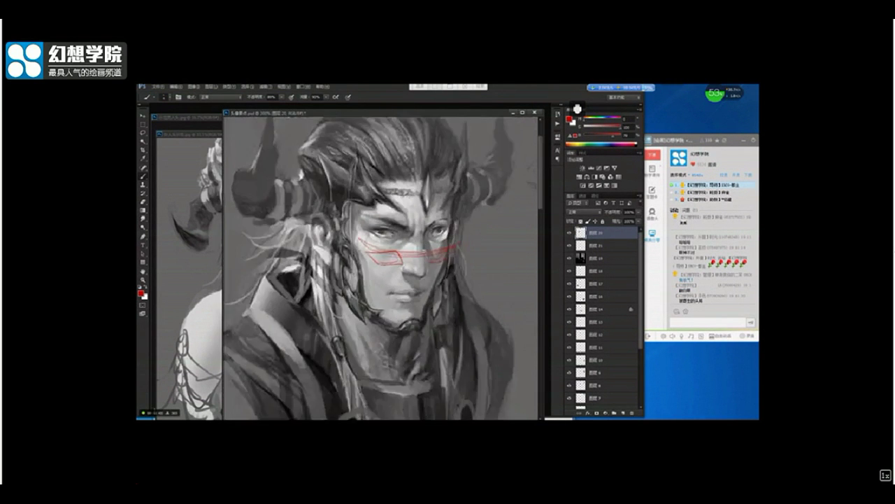
Examine the male portrait at several zoom levels with the red cheek marks hidden, and check it against the handwritten facial-plane notes
{"action": "key", "text": "ctrl+minus"}
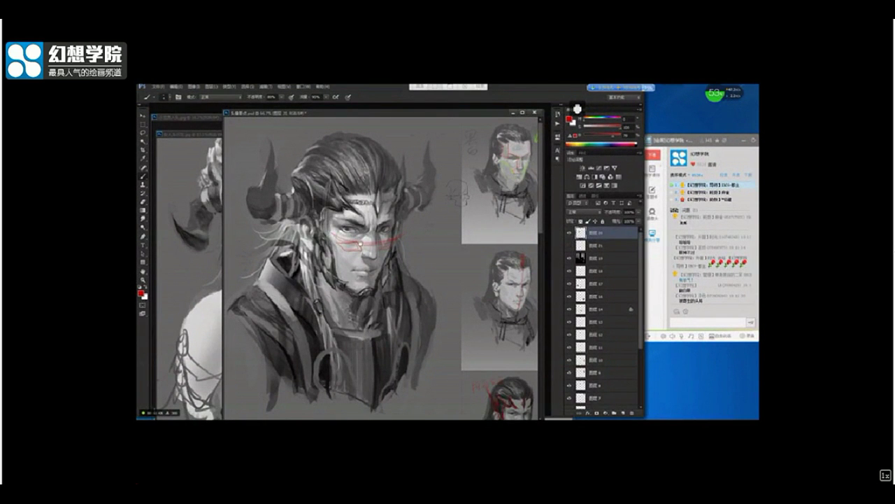
{"action": "left_click_drag", "start_coordinate": [351, 271], "coordinate": [360, 241]}
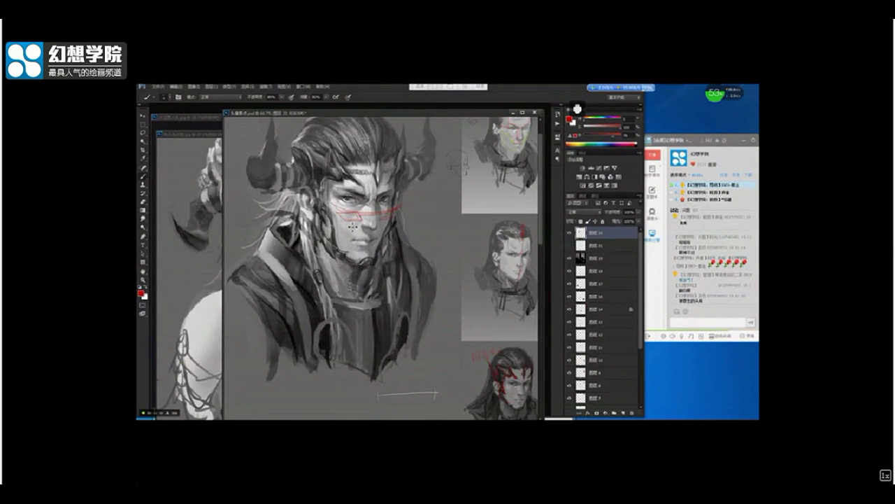
{"action": "key", "text": "ctrl+minus"}
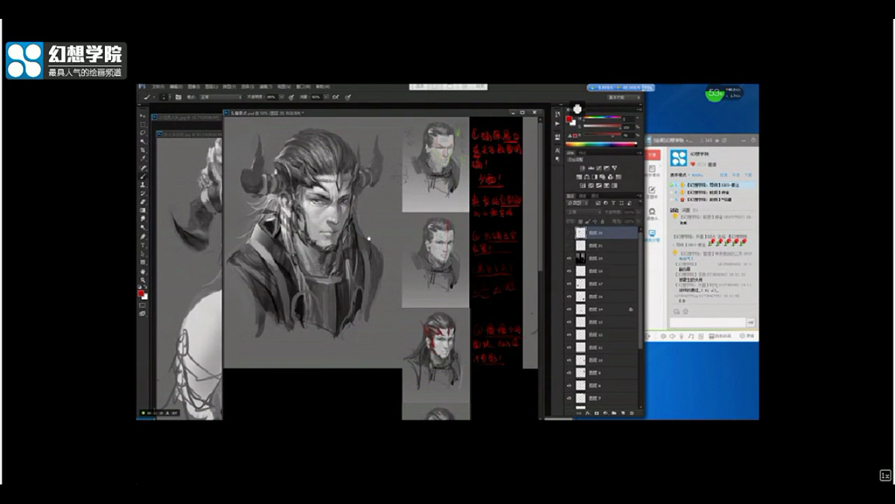
{"action": "scroll", "coordinate": [360, 251], "scroll_direction": "down", "scroll_amount": 10}
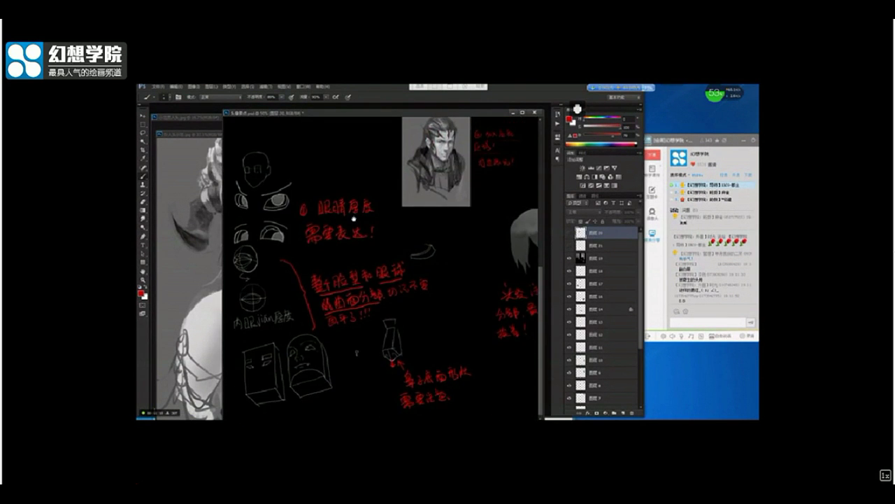
{"action": "scroll", "coordinate": [355, 219], "scroll_direction": "up", "scroll_amount": 10}
{"action": "key", "text": "ctrl+plus"}
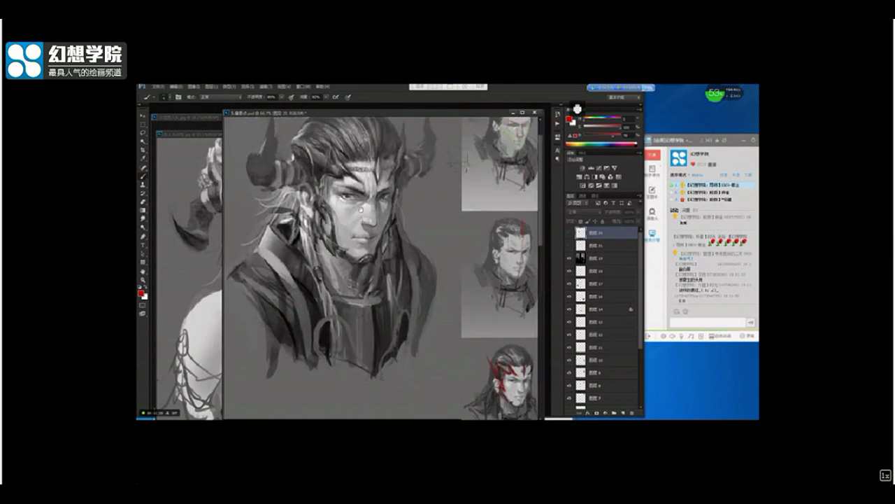
{"action": "key", "text": "ctrl+plus"}
{"action": "key", "text": "ctrl+plus"}
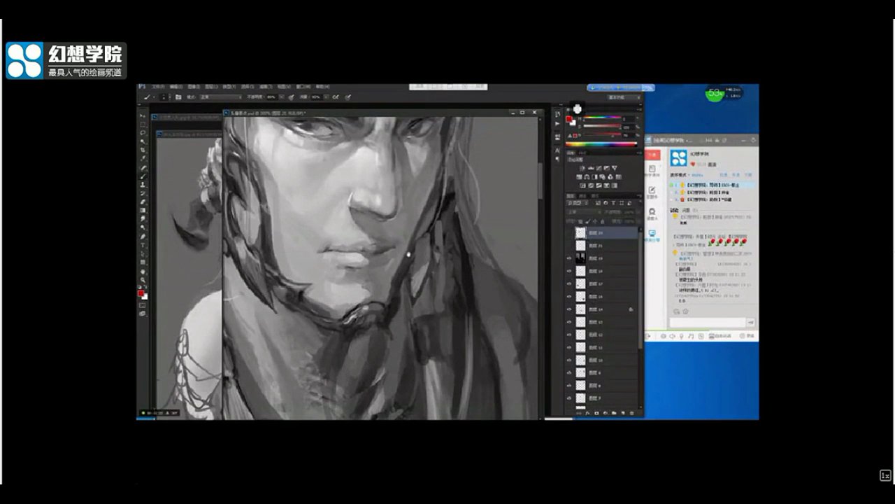
Add a new layer, outline the portrait's mouth plane in red, and sketch a small oval face diagram beside the head
{"action": "key", "text": "ctrl+minus"}
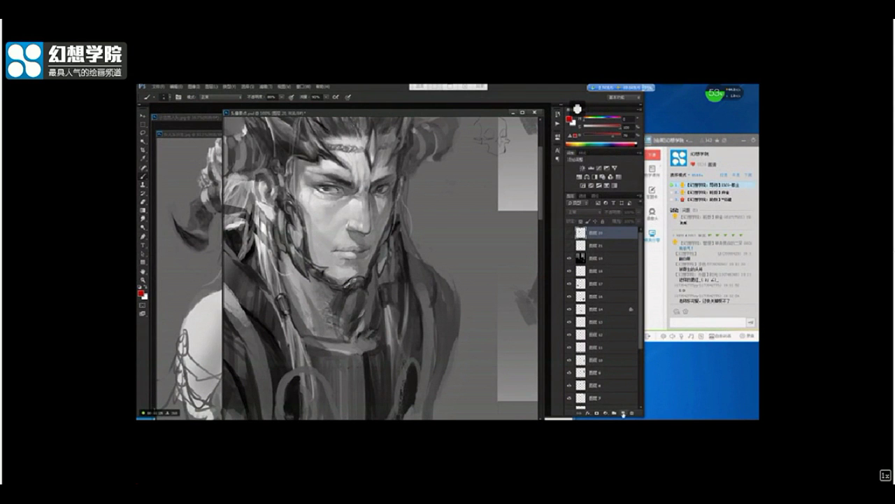
{"action": "left_click", "coordinate": [623, 413]}
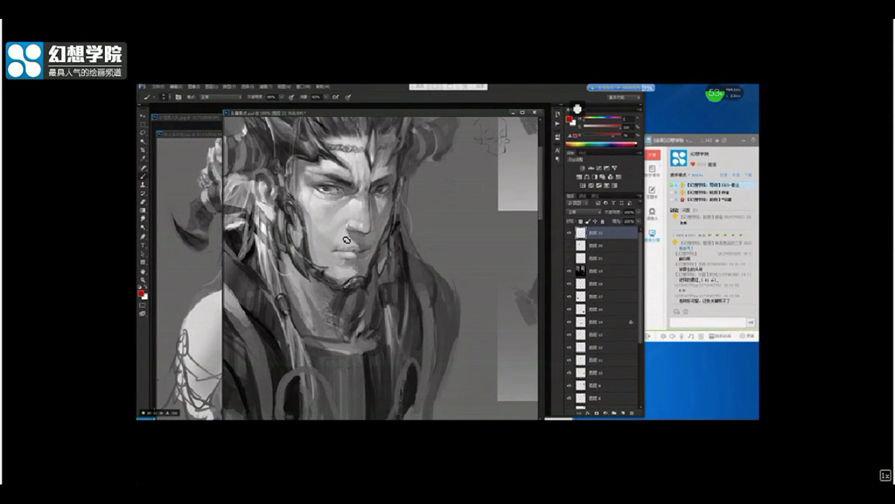
{"action": "mouse_move", "coordinate": [345, 236]}
{"action": "left_mouse_down"}
{"action": "mouse_move", "coordinate": [339, 269]}
{"action": "mouse_move", "coordinate": [364, 270]}
{"action": "mouse_move", "coordinate": [372, 246]}
{"action": "mouse_move", "coordinate": [337, 257]}
{"action": "mouse_move", "coordinate": [370, 253]}
{"action": "mouse_move", "coordinate": [339, 253]}
{"action": "mouse_move", "coordinate": [367, 247]}
{"action": "mouse_move", "coordinate": [357, 264]}
{"action": "mouse_move", "coordinate": [362, 233]}
{"action": "mouse_move", "coordinate": [353, 271]}
{"action": "left_mouse_up"}
{"action": "mouse_move", "coordinate": [440, 202]}
{"action": "left_mouse_down"}
{"action": "mouse_move", "coordinate": [456, 204]}
{"action": "mouse_move", "coordinate": [449, 230]}
{"action": "mouse_move", "coordinate": [432, 224]}
{"action": "mouse_move", "coordinate": [465, 236]}
{"action": "mouse_move", "coordinate": [396, 224]}
{"action": "left_mouse_up"}
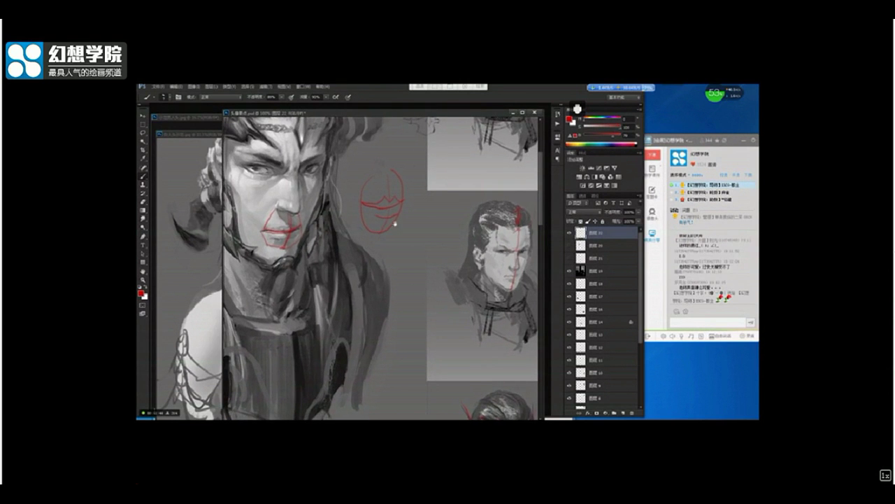
Sketch a large pair of red lips below the small face diagram, with a short horizontal line beneath them
{"action": "scroll", "coordinate": [404, 234], "scroll_direction": "up", "scroll_amount": 3}
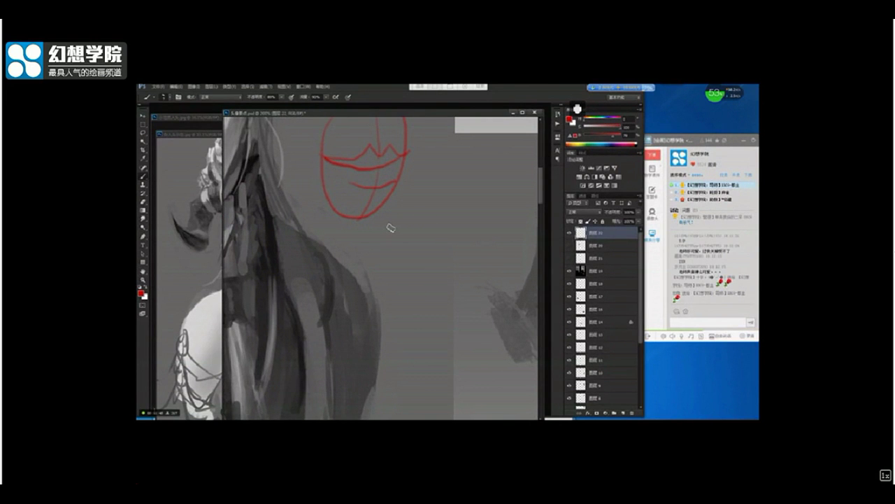
{"action": "mouse_move", "coordinate": [382, 232]}
{"action": "left_mouse_down"}
{"action": "mouse_move", "coordinate": [434, 216]}
{"action": "mouse_move", "coordinate": [468, 228]}
{"action": "left_mouse_up"}
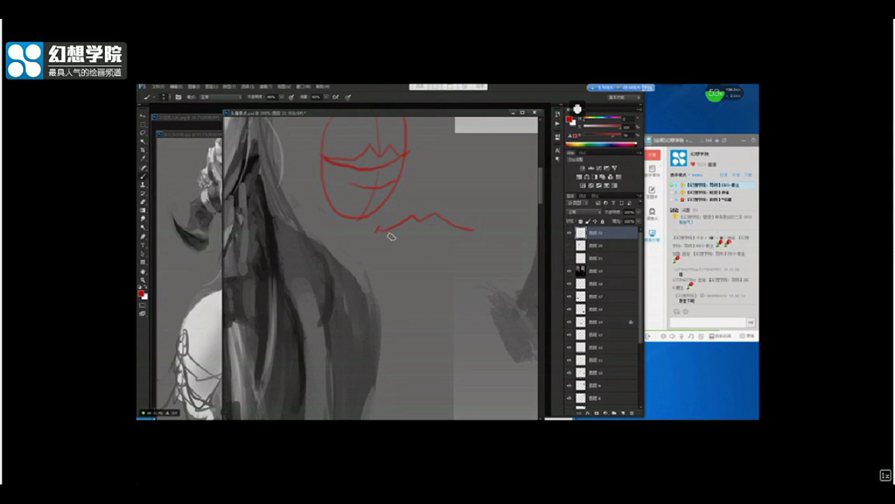
{"action": "left_click_drag", "start_coordinate": [411, 235], "coordinate": [471, 232]}
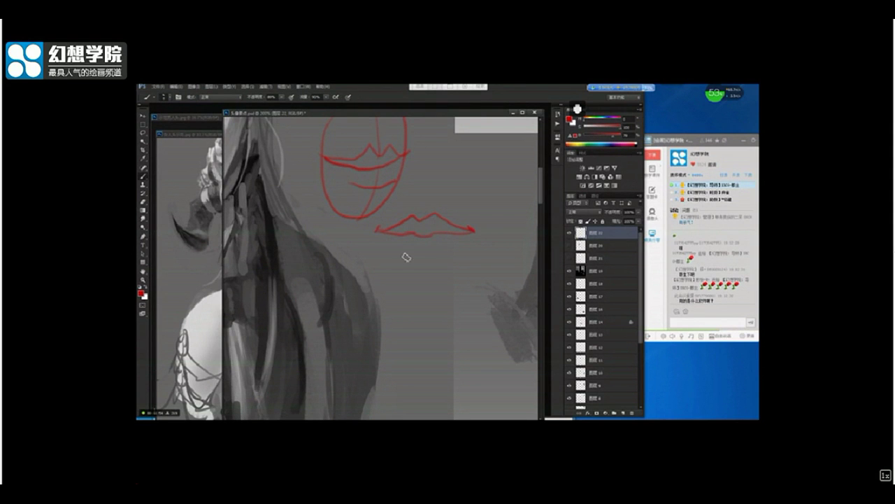
{"action": "left_click_drag", "start_coordinate": [396, 252], "coordinate": [446, 254]}
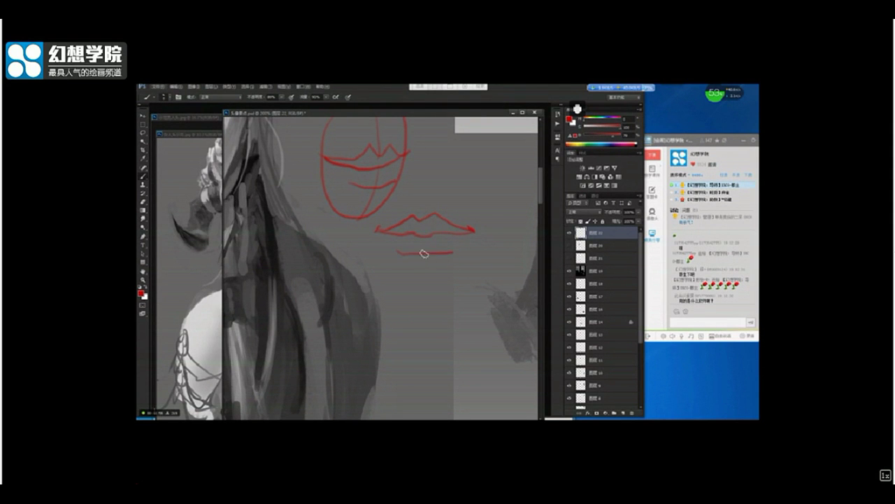
Copy half of the red lips to the space below, and join a horizontally flipped duplicate to it as a symmetrical mouth
{"action": "left_click", "coordinate": [425, 258], "text": "alt"}
{"action": "key", "text": "l"}
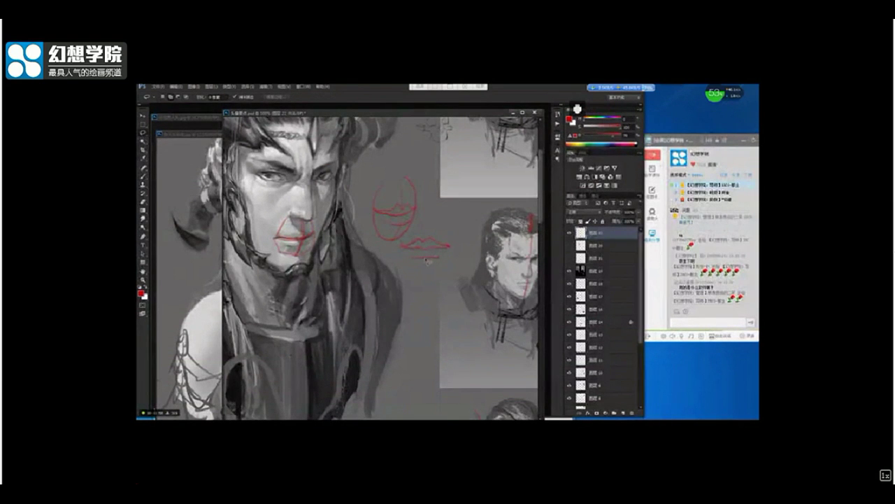
{"action": "mouse_move", "coordinate": [427, 234]}
{"action": "left_mouse_down"}
{"action": "mouse_move", "coordinate": [448, 262]}
{"action": "mouse_move", "coordinate": [449, 291]}
{"action": "left_mouse_up"}
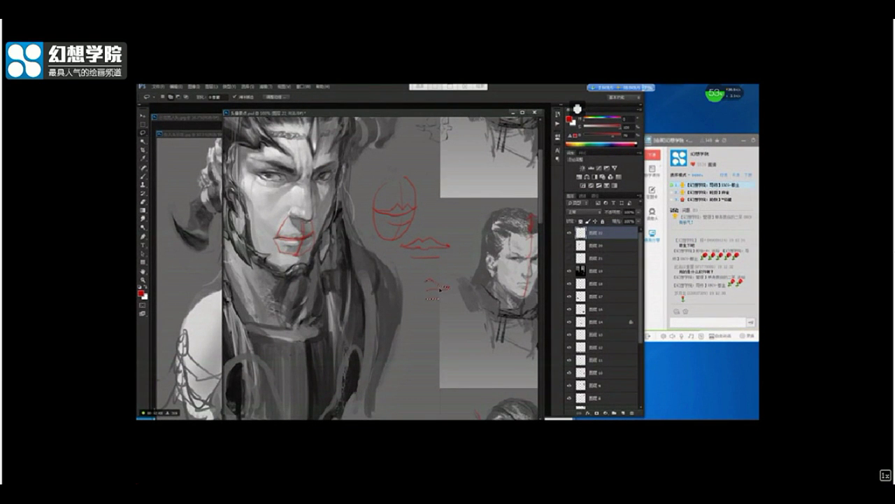
{"action": "key", "text": "ctrl+t"}
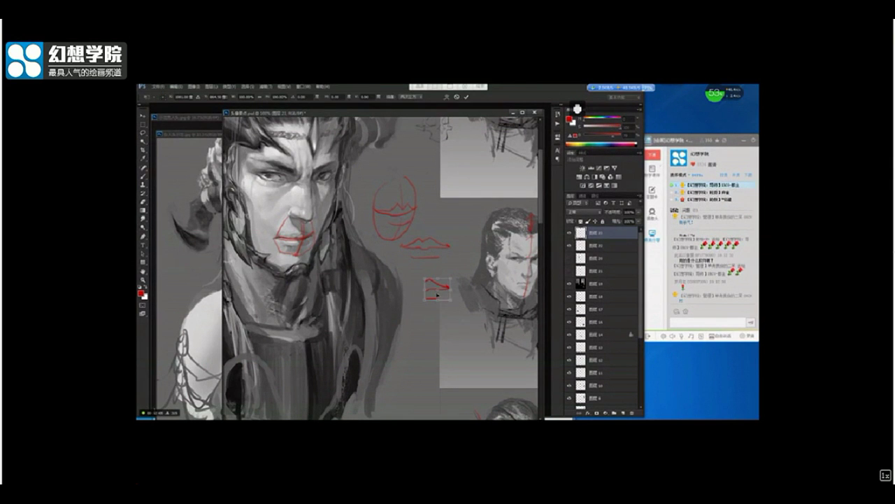
{"action": "right_click", "coordinate": [436, 295]}
{"action": "left_click", "coordinate": [443, 367]}
{"action": "left_click_drag", "start_coordinate": [440, 291], "coordinate": [410, 288]}
{"action": "key", "text": "Return"}
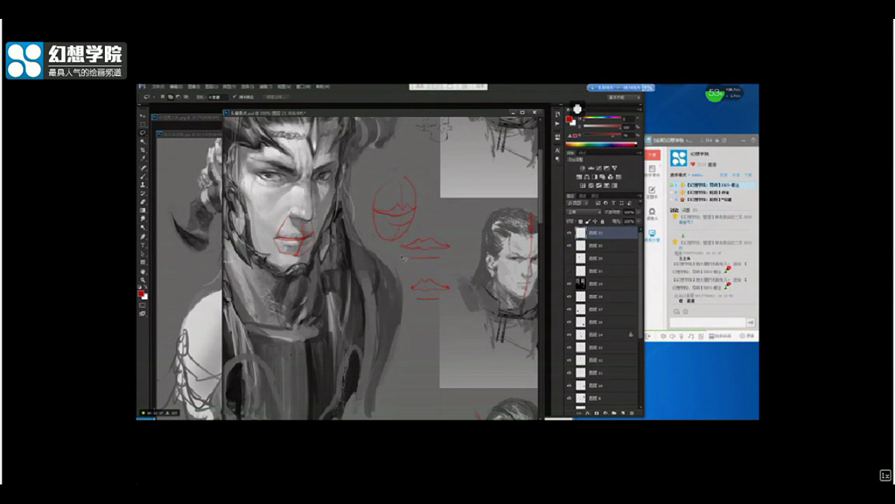
Bring the eye and nose notes into view and narrow the document window to uncover the female portrait behind it
{"action": "scroll", "coordinate": [403, 219], "scroll_direction": "down", "scroll_amount": 2}
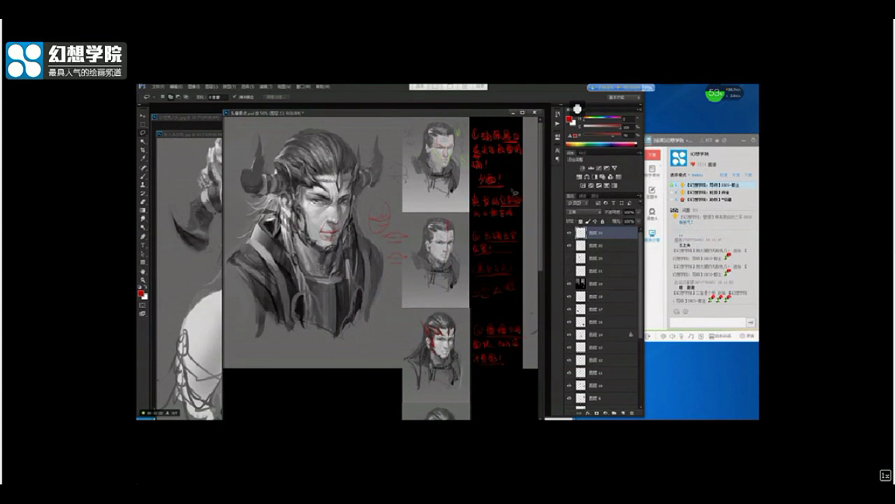
{"action": "scroll", "coordinate": [403, 252], "scroll_direction": "down", "scroll_amount": 5}
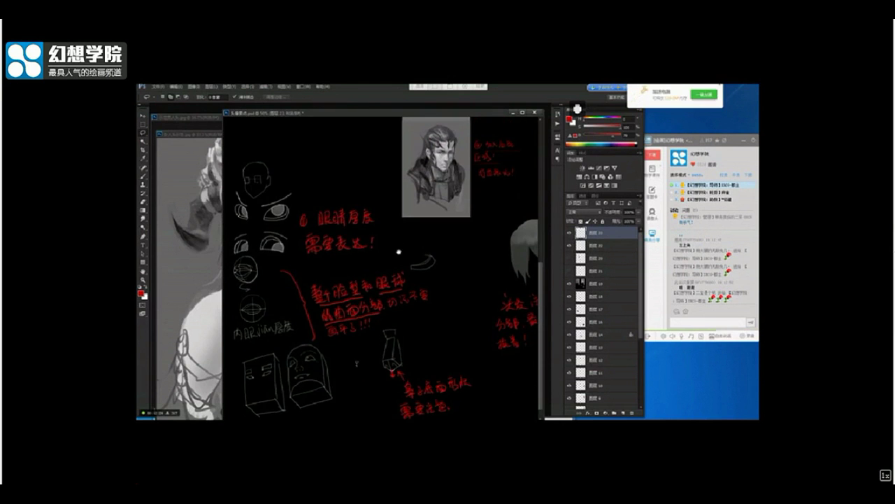
{"action": "scroll", "coordinate": [399, 252], "scroll_direction": "down", "scroll_amount": 1}
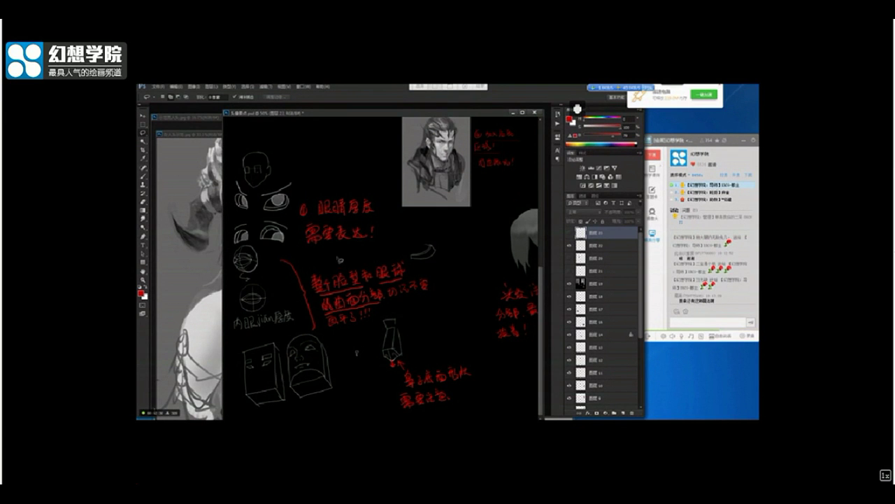
{"action": "left_click", "coordinate": [221, 187]}
{"action": "left_click", "coordinate": [310, 121]}
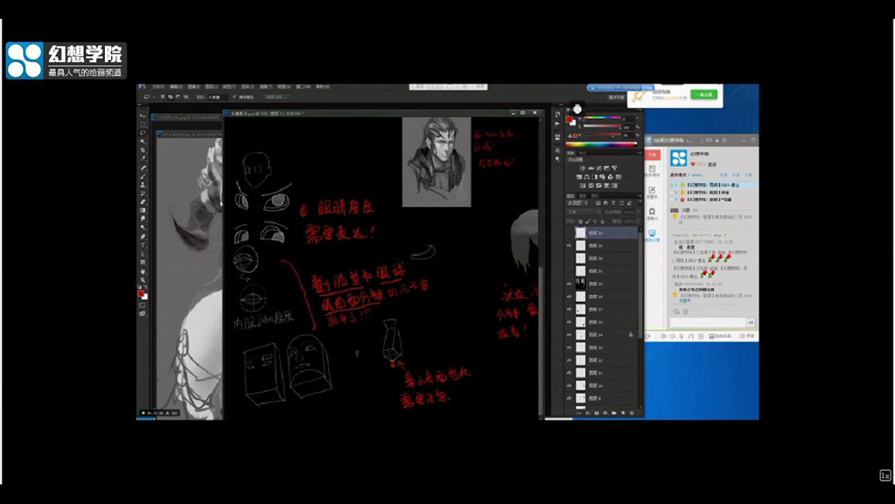
{"action": "left_click_drag", "start_coordinate": [221, 202], "coordinate": [350, 203]}
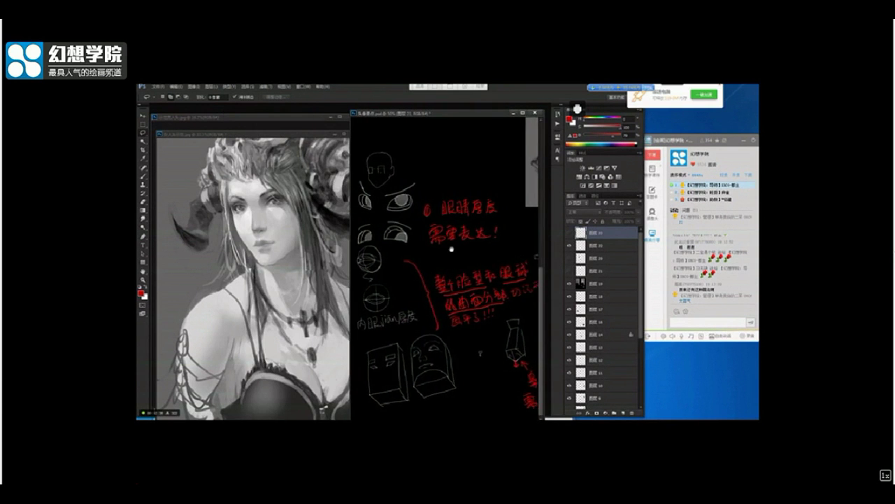
{"action": "left_click_drag", "start_coordinate": [428, 240], "coordinate": [416, 241]}
{"action": "scroll", "coordinate": [412, 312], "scroll_direction": "up", "scroll_amount": 1}
{"action": "mouse_move", "coordinate": [398, 334]}
{"action": "left_mouse_down"}
{"action": "mouse_move", "coordinate": [443, 294]}
{"action": "mouse_move", "coordinate": [430, 304]}
{"action": "left_mouse_up"}
{"action": "key", "text": "b"}
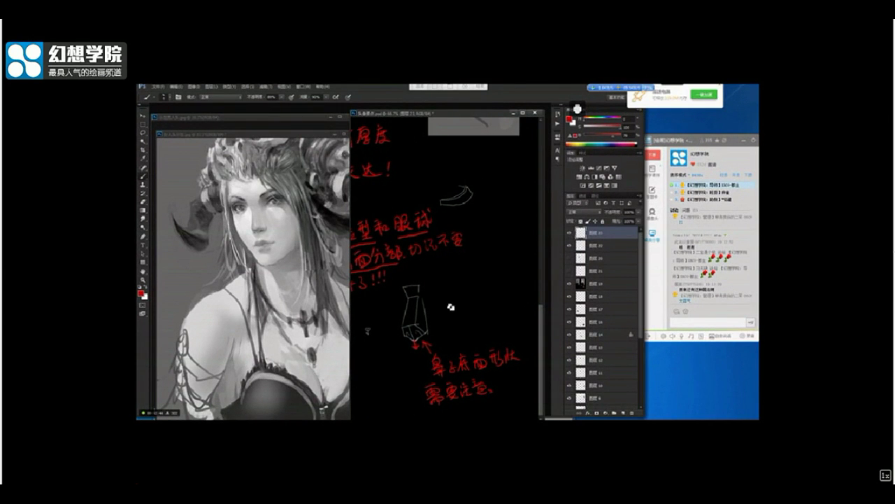
{"action": "left_click_drag", "start_coordinate": [456, 272], "coordinate": [446, 311]}
{"action": "key", "text": "ctrl+z"}
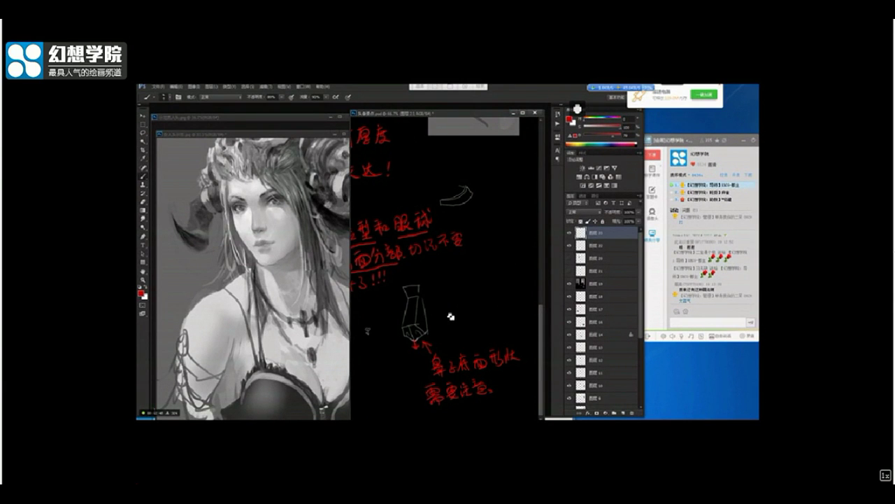
Bring the female portrait document forward and reduce its zoom to show the whole figure
{"action": "left_click", "coordinate": [313, 151]}
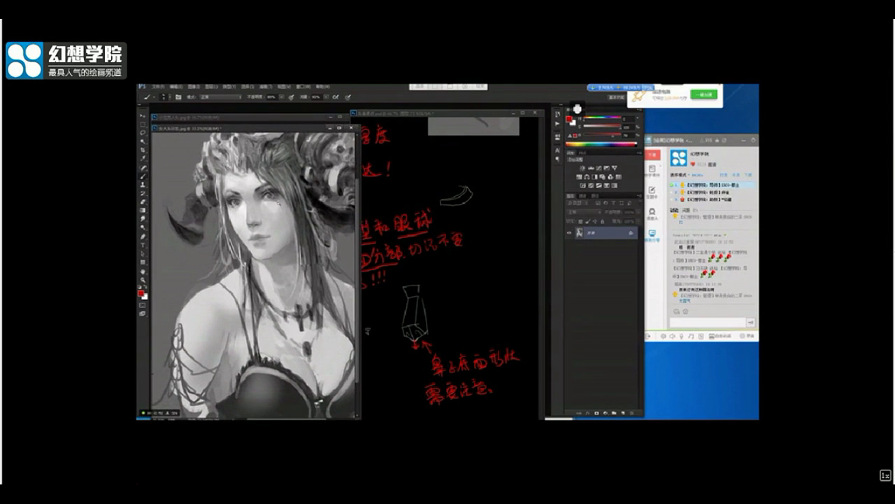
{"action": "key", "text": "ctrl+minus"}
{"action": "key", "text": "ctrl+minus"}
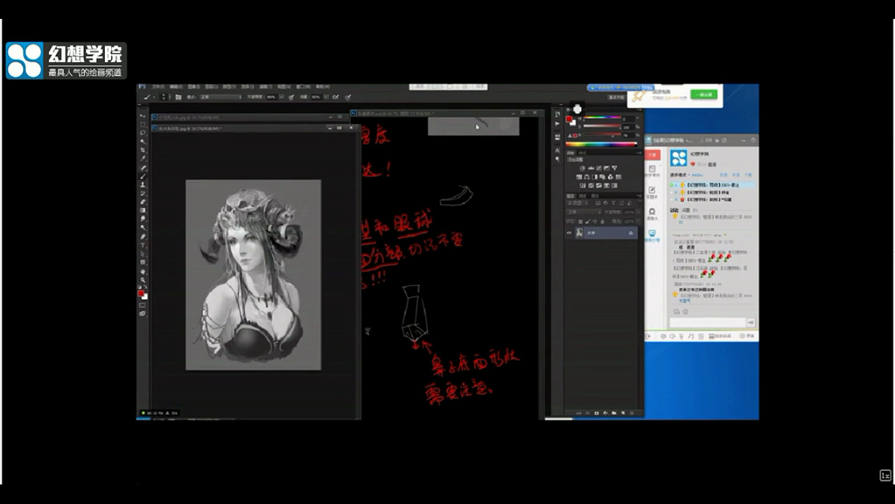
Return to the notes document and draw a red pyramid with a triangular base beside the white nose diagram
{"action": "left_click", "coordinate": [466, 168]}
{"action": "left_click", "coordinate": [418, 310], "text": "ctrl"}
{"action": "left_click", "coordinate": [430, 306], "text": "ctrl"}
{"action": "mouse_move", "coordinate": [434, 305]}
{"action": "left_mouse_down"}
{"action": "mouse_move", "coordinate": [445, 236]}
{"action": "mouse_move", "coordinate": [420, 242]}
{"action": "left_mouse_up"}
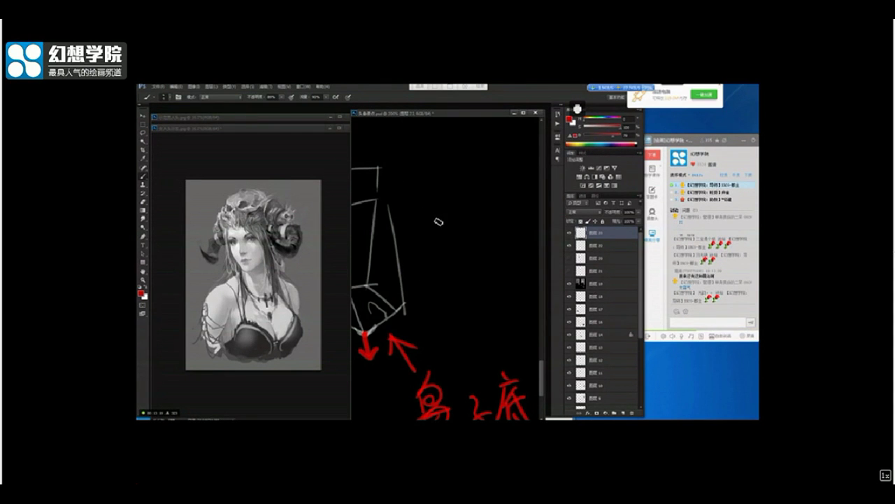
{"action": "mouse_move", "coordinate": [437, 195]}
{"action": "left_mouse_down"}
{"action": "mouse_move", "coordinate": [416, 283]}
{"action": "mouse_move", "coordinate": [435, 260]}
{"action": "mouse_move", "coordinate": [457, 279]}
{"action": "mouse_move", "coordinate": [417, 285]}
{"action": "mouse_move", "coordinate": [463, 274]}
{"action": "left_mouse_up"}
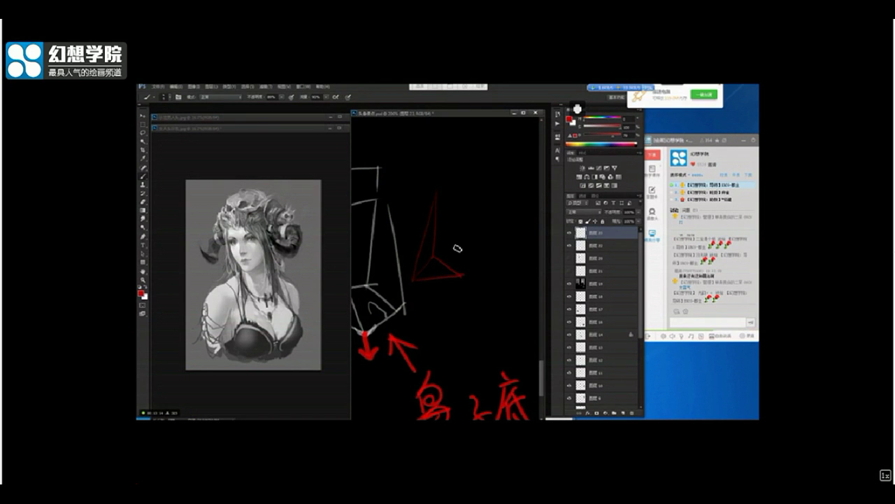
{"action": "left_click_drag", "start_coordinate": [437, 195], "coordinate": [461, 274]}
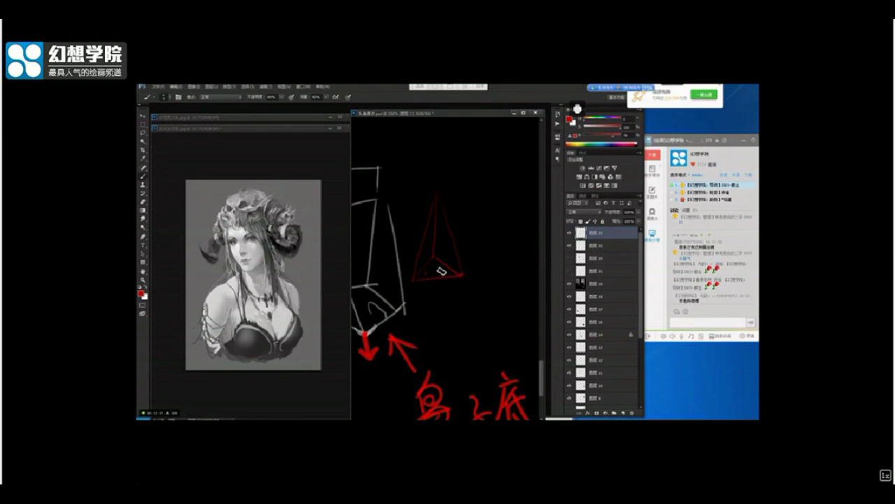
Draw a red truncated block next to the pyramid, and mark the base planes on the pyramid and white nose diagram in red
{"action": "left_click_drag", "start_coordinate": [483, 231], "coordinate": [435, 228]}
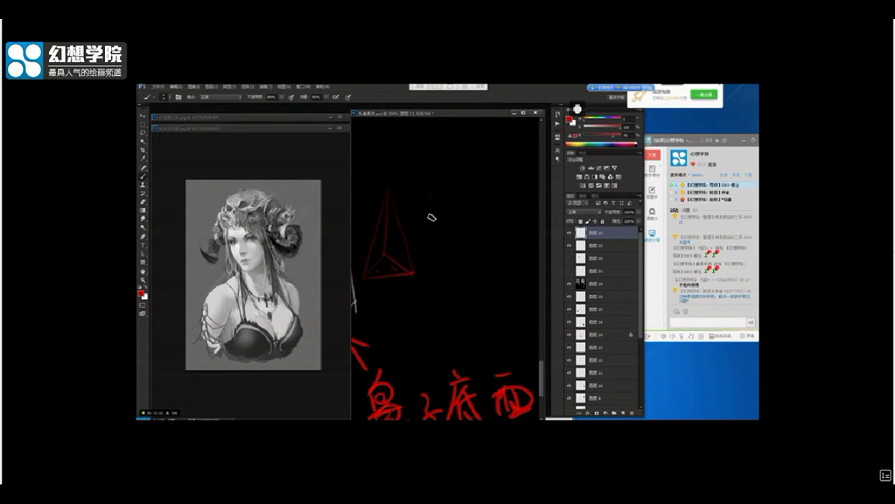
{"action": "mouse_move", "coordinate": [449, 189]}
{"action": "left_mouse_down"}
{"action": "mouse_move", "coordinate": [447, 252]}
{"action": "mouse_move", "coordinate": [427, 255]}
{"action": "mouse_move", "coordinate": [450, 253]}
{"action": "mouse_move", "coordinate": [423, 262]}
{"action": "mouse_move", "coordinate": [428, 256]}
{"action": "mouse_move", "coordinate": [423, 275]}
{"action": "mouse_move", "coordinate": [447, 252]}
{"action": "mouse_move", "coordinate": [459, 263]}
{"action": "mouse_move", "coordinate": [423, 272]}
{"action": "mouse_move", "coordinate": [465, 269]}
{"action": "left_mouse_up"}
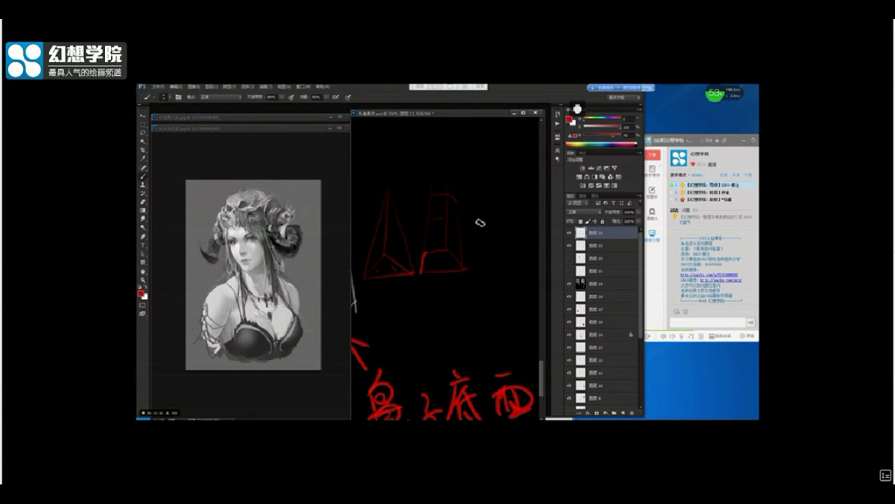
{"action": "scroll", "coordinate": [474, 264], "scroll_direction": "down", "scroll_amount": 2}
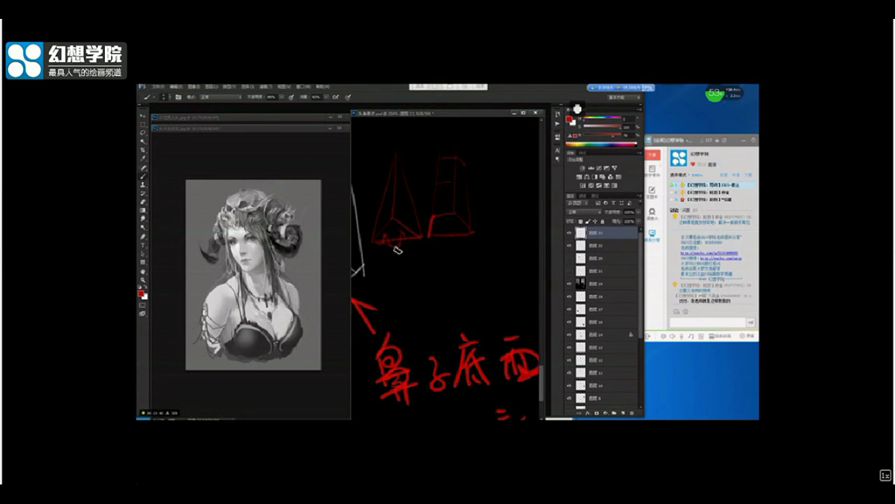
{"action": "mouse_move", "coordinate": [414, 275]}
{"action": "left_mouse_down"}
{"action": "mouse_move", "coordinate": [422, 243]}
{"action": "mouse_move", "coordinate": [437, 268]}
{"action": "mouse_move", "coordinate": [420, 270]}
{"action": "mouse_move", "coordinate": [411, 242]}
{"action": "mouse_move", "coordinate": [458, 221]}
{"action": "left_mouse_up"}
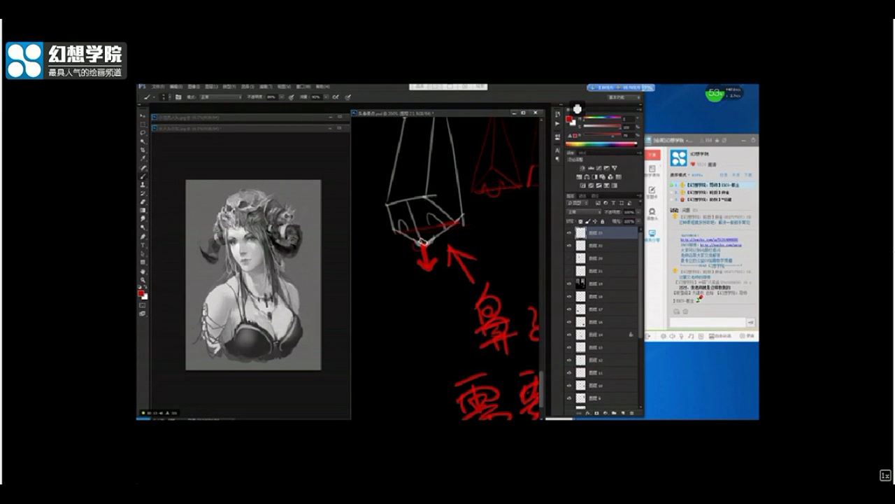
{"action": "scroll", "coordinate": [416, 257], "scroll_direction": "down", "scroll_amount": 3}
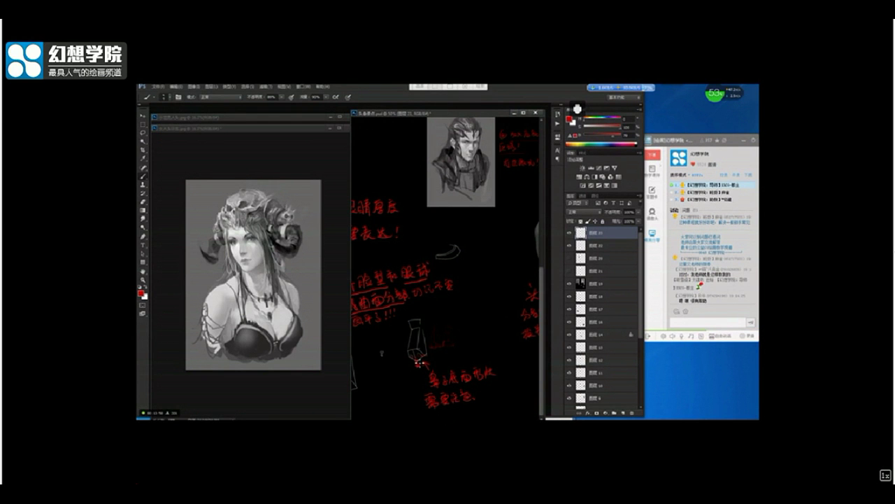
{"action": "scroll", "coordinate": [428, 347], "scroll_direction": "up", "scroll_amount": 2}
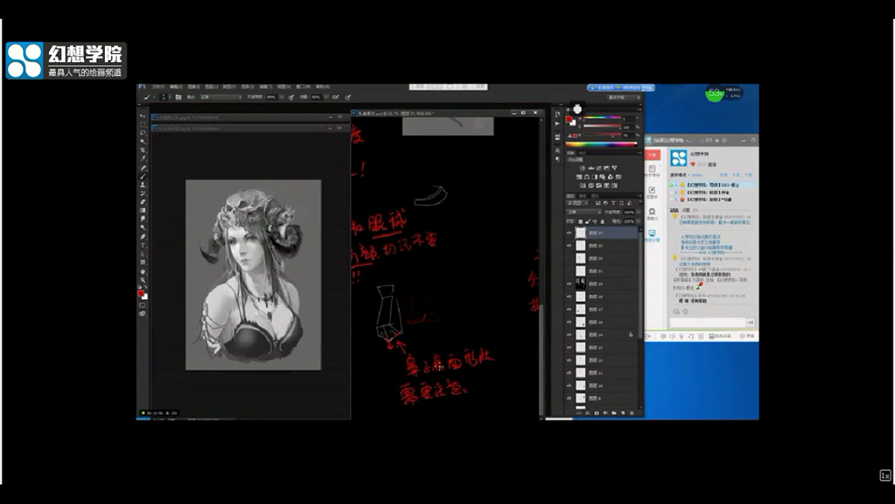
Outline the lower eyelid plane of the male portrait's eye in red on the notes canvas
{"action": "scroll", "coordinate": [490, 284], "scroll_direction": "up", "scroll_amount": 3}
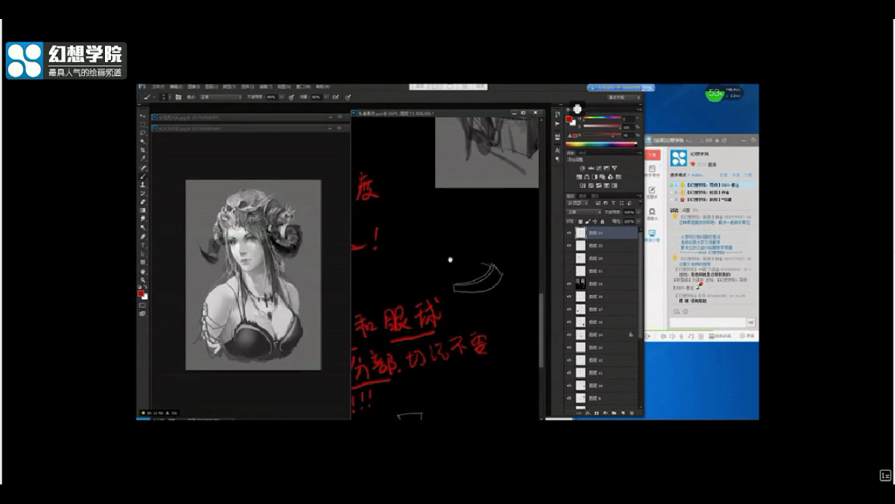
{"action": "left_click_drag", "start_coordinate": [386, 251], "coordinate": [445, 268]}
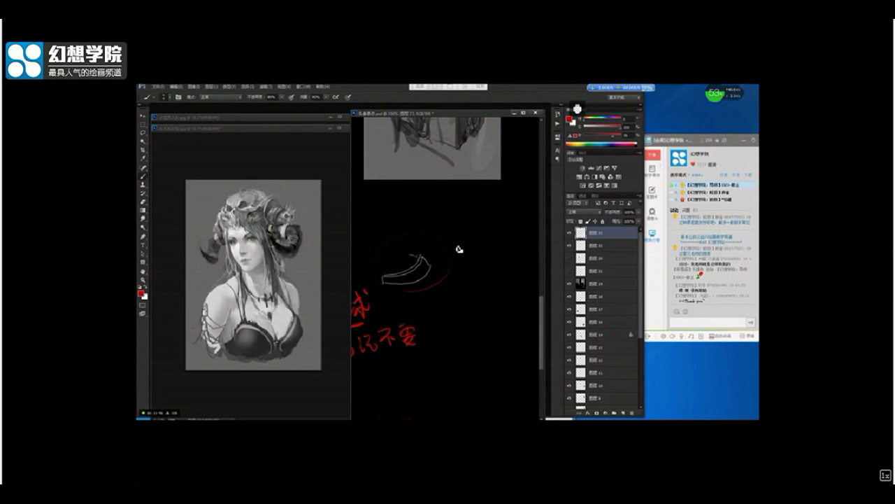
{"action": "left_click_drag", "start_coordinate": [429, 205], "coordinate": [437, 355]}
{"action": "left_click_drag", "start_coordinate": [448, 189], "coordinate": [416, 319]}
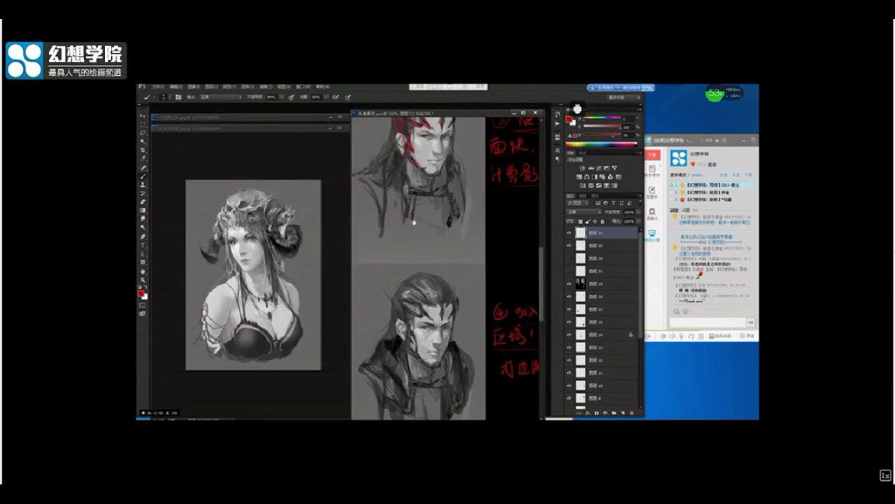
{"action": "left_click_drag", "start_coordinate": [356, 256], "coordinate": [422, 226]}
{"action": "mouse_move", "coordinate": [412, 120]}
{"action": "left_mouse_down"}
{"action": "mouse_move", "coordinate": [432, 240]}
{"action": "mouse_move", "coordinate": [510, 326]}
{"action": "left_mouse_up"}
{"action": "left_click_drag", "start_coordinate": [410, 210], "coordinate": [433, 349]}
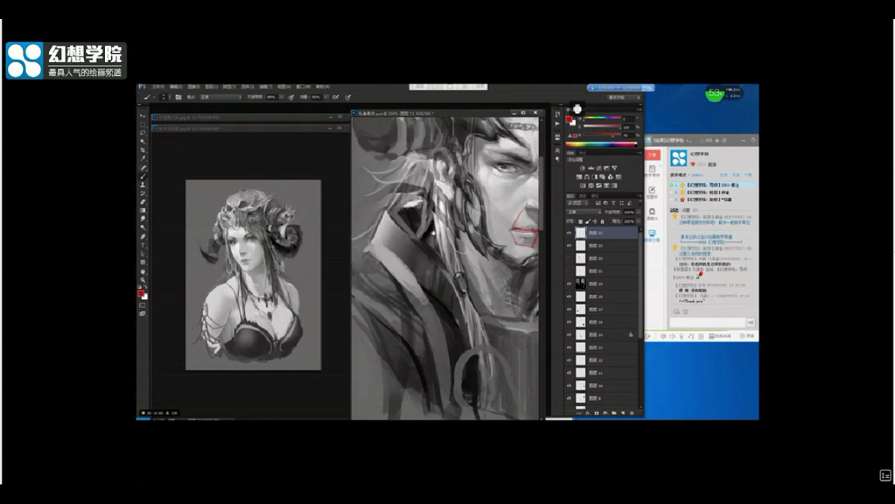
{"action": "left_click_drag", "start_coordinate": [476, 161], "coordinate": [413, 266]}
{"action": "left_click_drag", "start_coordinate": [419, 199], "coordinate": [436, 208]}
{"action": "scroll", "coordinate": [437, 207], "scroll_direction": "up", "scroll_amount": 3}
{"action": "scroll", "coordinate": [426, 209], "scroll_direction": "down", "scroll_amount": 1}
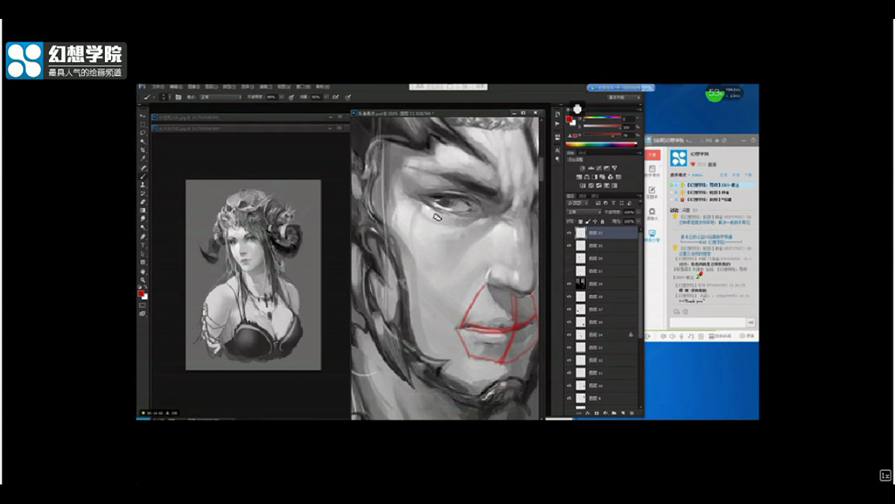
{"action": "mouse_move", "coordinate": [421, 204]}
{"action": "left_mouse_down"}
{"action": "mouse_move", "coordinate": [479, 219]}
{"action": "mouse_move", "coordinate": [429, 206]}
{"action": "mouse_move", "coordinate": [476, 215]}
{"action": "mouse_move", "coordinate": [466, 223]}
{"action": "mouse_move", "coordinate": [485, 213]}
{"action": "mouse_move", "coordinate": [469, 228]}
{"action": "mouse_move", "coordinate": [425, 217]}
{"action": "mouse_move", "coordinate": [477, 227]}
{"action": "left_mouse_up"}
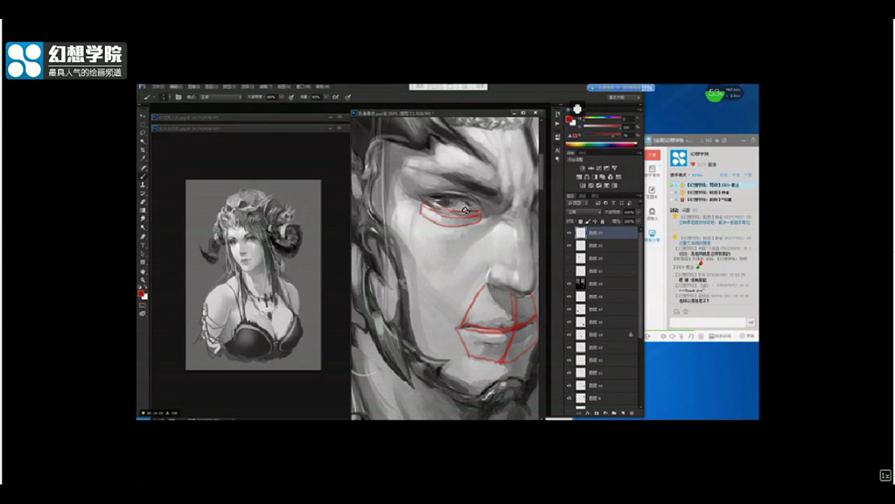
Draw a loose double red circle around the grey bob hair sample above its handwritten black-white-grey note
{"action": "left_click_drag", "start_coordinate": [416, 202], "coordinate": [490, 140]}
{"action": "left_click_drag", "start_coordinate": [377, 140], "coordinate": [431, 200]}
{"action": "key", "text": "ctrl+minus"}
{"action": "key", "text": "ctrl+minus"}
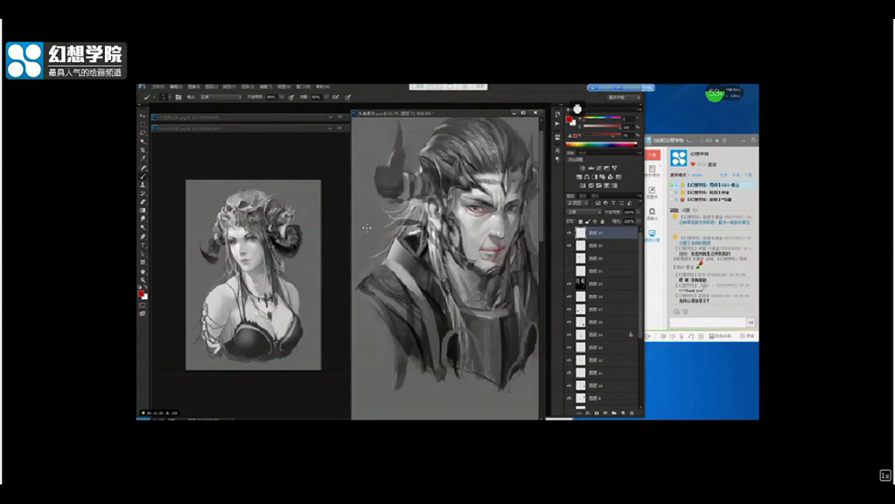
{"action": "left_click_drag", "start_coordinate": [360, 245], "coordinate": [378, 233]}
{"action": "key", "text": "ctrl+minus"}
{"action": "mouse_move", "coordinate": [490, 315]}
{"action": "left_mouse_down"}
{"action": "mouse_move", "coordinate": [438, 222]}
{"action": "mouse_move", "coordinate": [440, 258]}
{"action": "mouse_move", "coordinate": [457, 224]}
{"action": "left_mouse_up"}
{"action": "left_click_drag", "start_coordinate": [472, 261], "coordinate": [434, 224]}
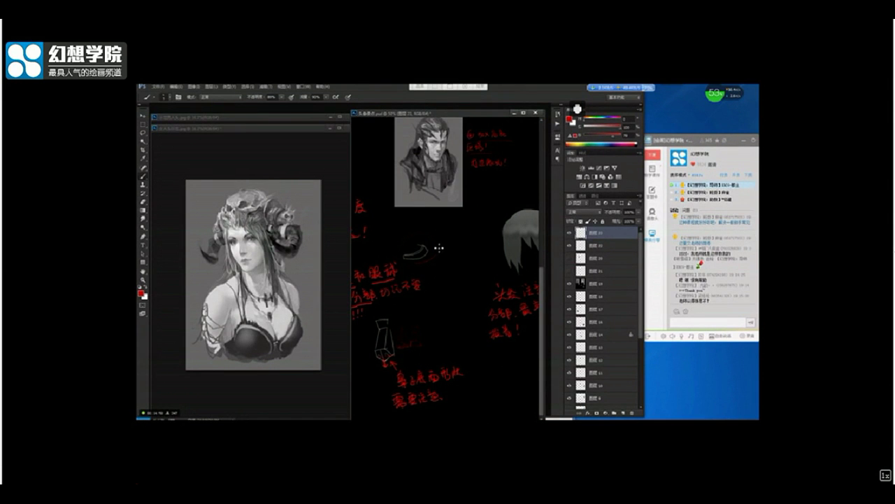
{"action": "left_click_drag", "start_coordinate": [487, 248], "coordinate": [430, 252]}
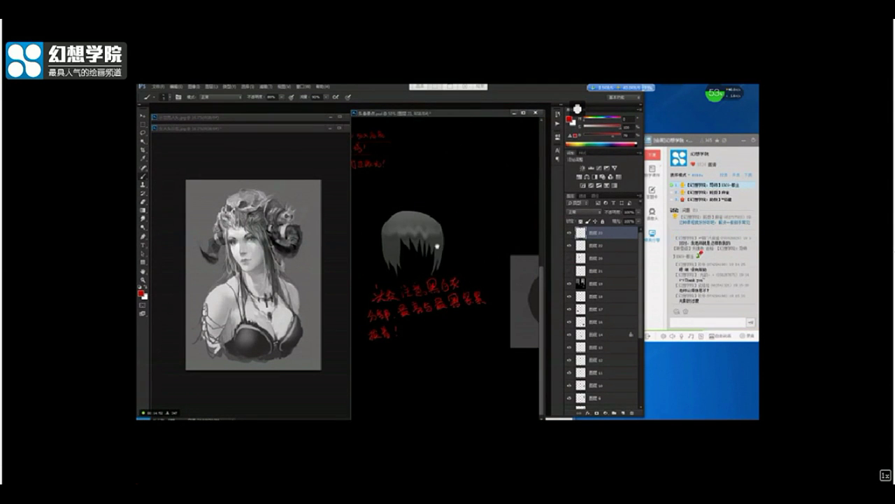
{"action": "scroll", "coordinate": [435, 242], "scroll_direction": "up", "scroll_amount": 1}
{"action": "scroll", "coordinate": [455, 222], "scroll_direction": "down", "scroll_amount": 2}
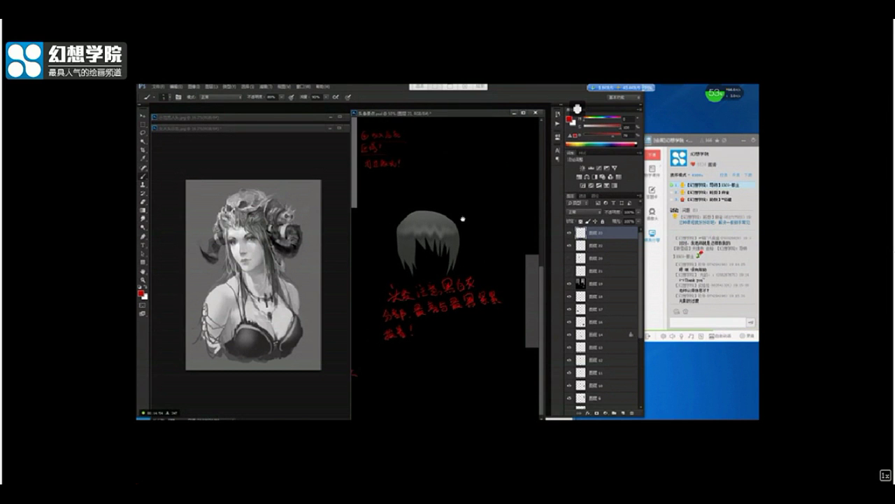
{"action": "scroll", "coordinate": [449, 219], "scroll_direction": "up", "scroll_amount": 2}
{"action": "left_click_drag", "start_coordinate": [449, 220], "coordinate": [459, 214]}
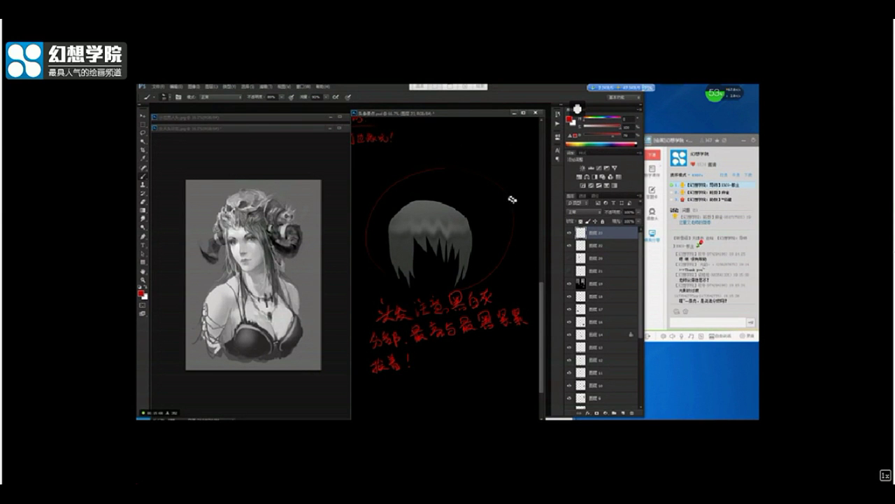
{"action": "left_click_drag", "start_coordinate": [512, 200], "coordinate": [482, 207]}
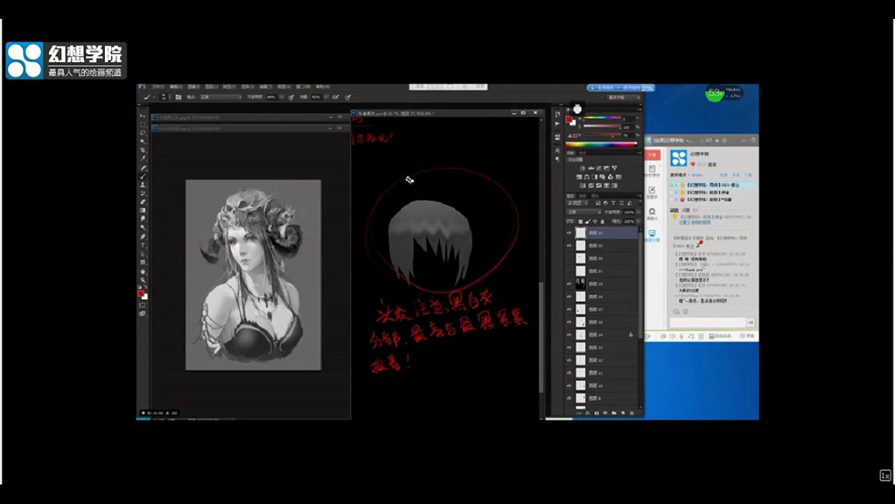
{"action": "mouse_move", "coordinate": [412, 179]}
{"action": "left_mouse_down"}
{"action": "mouse_move", "coordinate": [508, 213]}
{"action": "mouse_move", "coordinate": [410, 299]}
{"action": "mouse_move", "coordinate": [361, 258]}
{"action": "mouse_move", "coordinate": [439, 177]}
{"action": "left_mouse_up"}
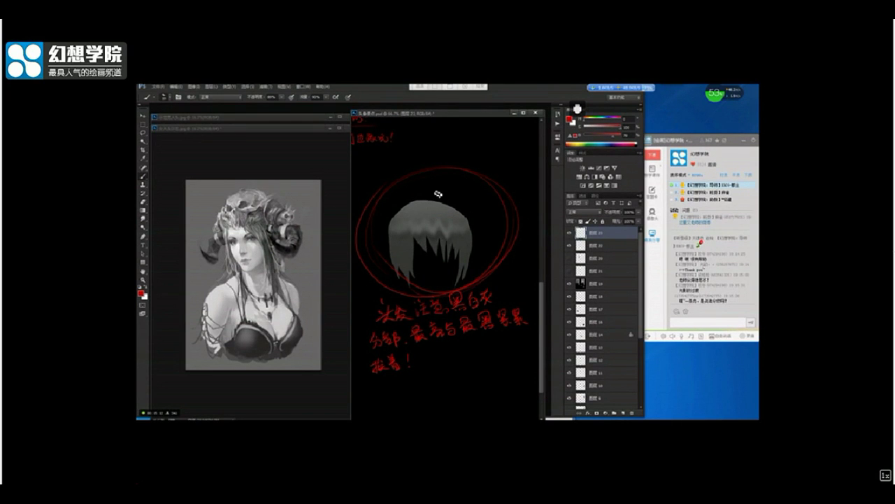
Make a freehand Lasso selection of a bob haircut with a jagged fringe in the empty space above the circled hair sample
{"action": "left_click_drag", "start_coordinate": [479, 177], "coordinate": [445, 240]}
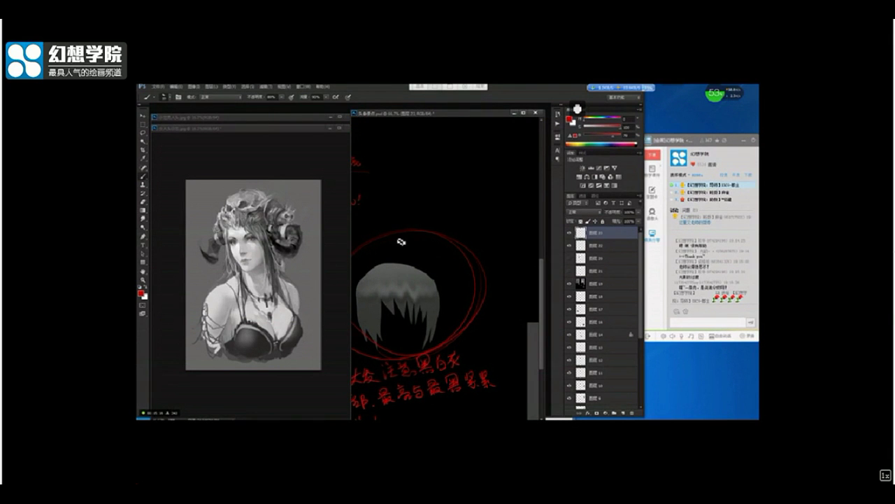
{"action": "key", "text": "l"}
{"action": "mouse_move", "coordinate": [415, 188]}
{"action": "left_mouse_down"}
{"action": "mouse_move", "coordinate": [411, 212]}
{"action": "mouse_move", "coordinate": [390, 210]}
{"action": "mouse_move", "coordinate": [459, 158]}
{"action": "mouse_move", "coordinate": [473, 207]}
{"action": "mouse_move", "coordinate": [459, 235]}
{"action": "mouse_move", "coordinate": [452, 202]}
{"action": "mouse_move", "coordinate": [411, 186]}
{"action": "mouse_move", "coordinate": [396, 233]}
{"action": "left_mouse_up"}
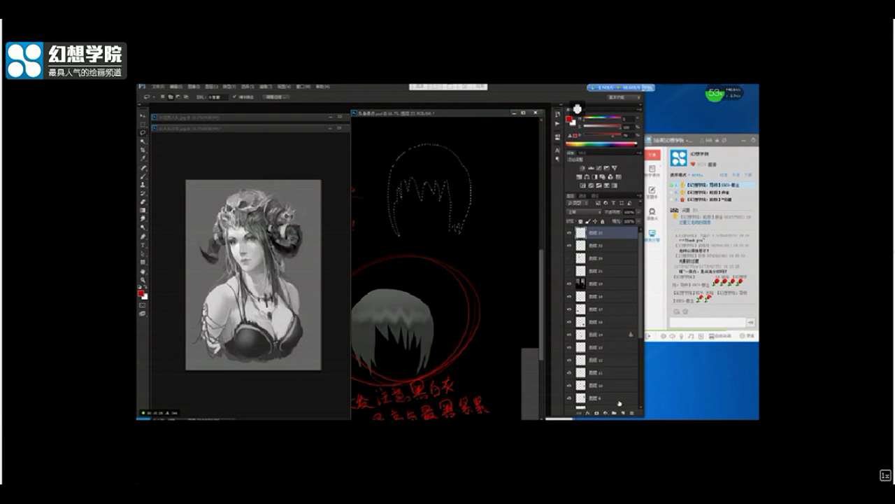
Paint a dark grey base inside the new hair selection with a different brush preset
{"action": "key", "text": "b"}
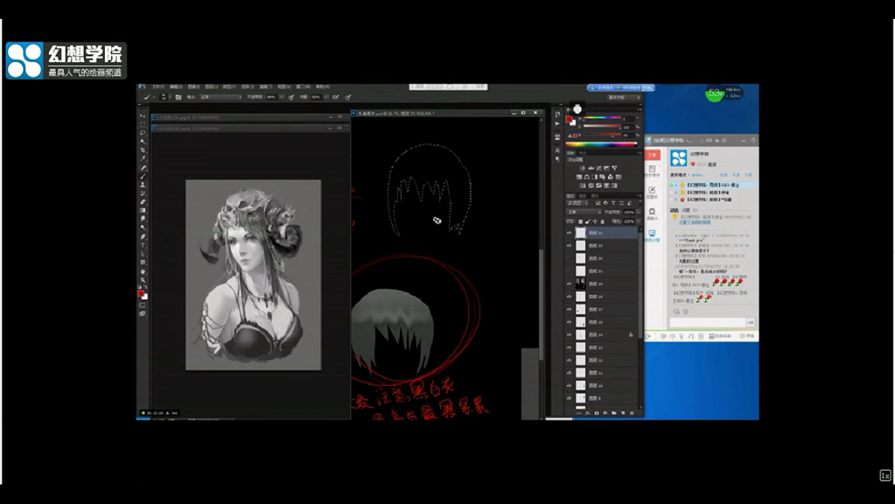
{"action": "right_click", "coordinate": [432, 203]}
{"action": "left_click", "coordinate": [535, 242]}
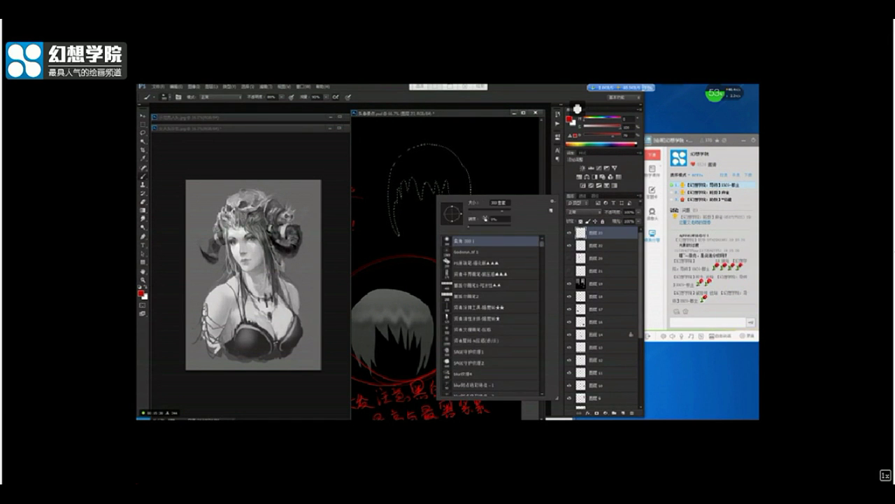
{"action": "left_click", "coordinate": [426, 331], "text": "alt"}
{"action": "left_click", "coordinate": [426, 331], "text": "alt"}
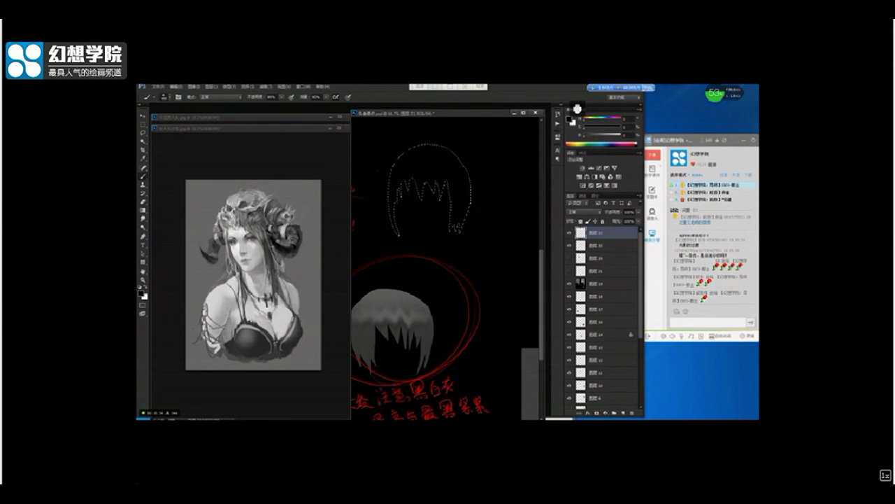
{"action": "left_click_drag", "start_coordinate": [380, 262], "coordinate": [469, 261]}
{"action": "mouse_move", "coordinate": [495, 323]}
{"action": "left_mouse_down"}
{"action": "mouse_move", "coordinate": [422, 350]}
{"action": "mouse_move", "coordinate": [419, 343]}
{"action": "left_mouse_up"}
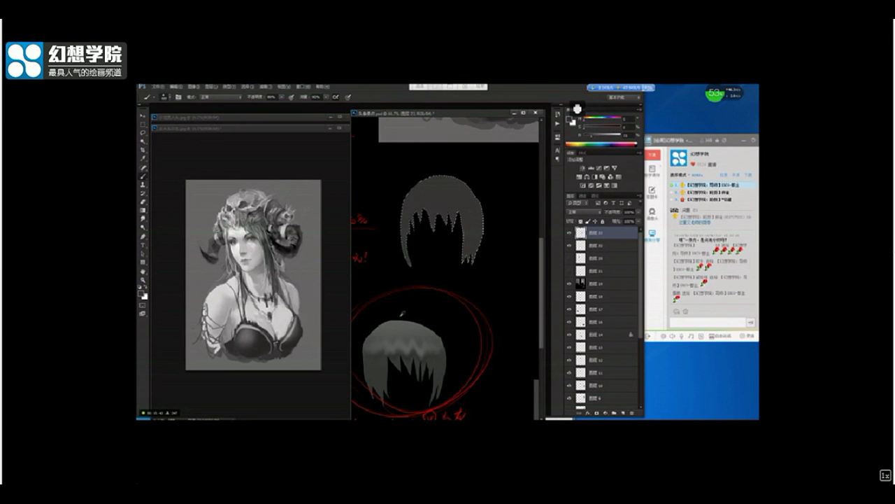
Shade the new hair shape with sampled black, light grey and dark grey tones, lightening the crown above a darker fringe
{"action": "left_click", "coordinate": [400, 315], "text": "alt"}
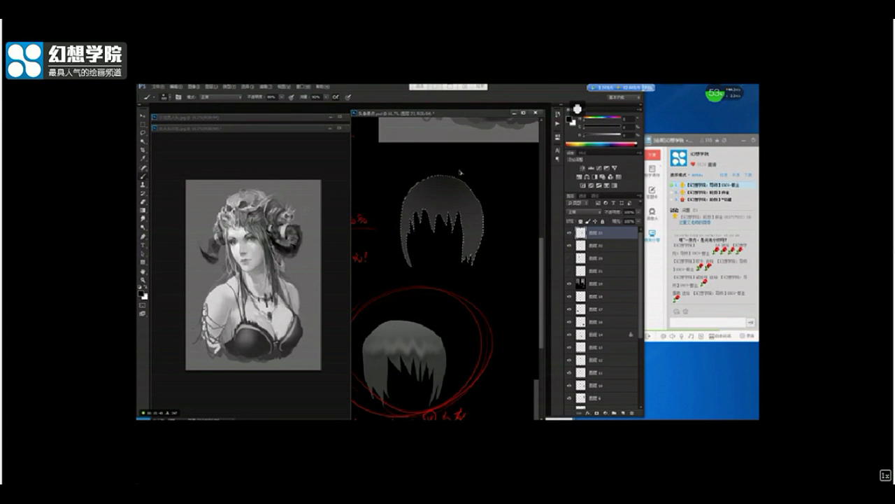
{"action": "left_click", "coordinate": [256, 249], "text": "alt"}
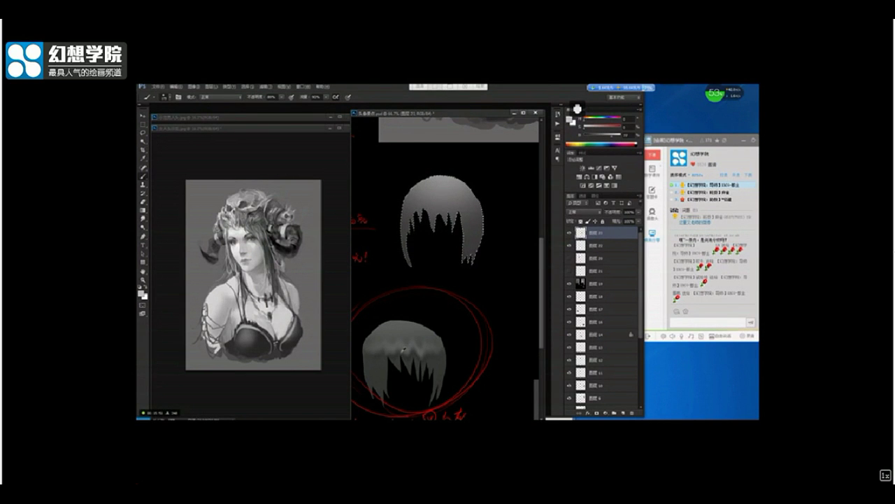
{"action": "left_click", "coordinate": [410, 353], "text": "alt"}
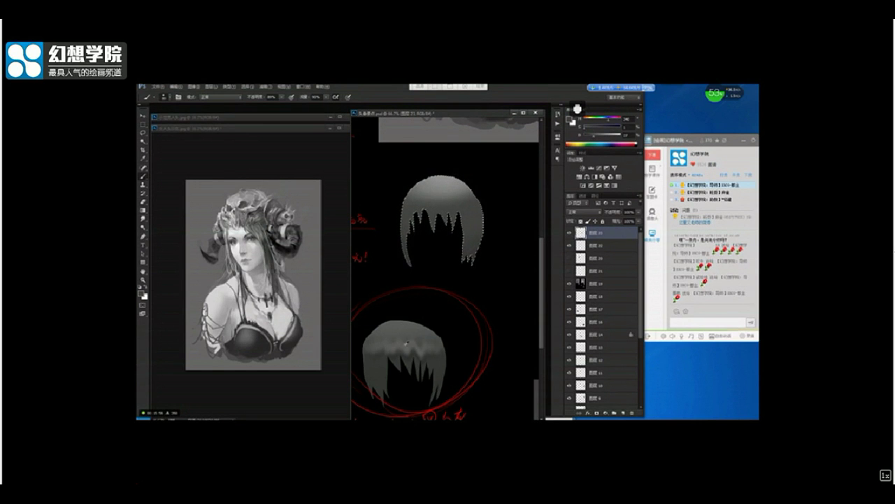
Paint a bright highlight band across the new hair's crown and a black shadow band directly beneath it
{"action": "left_click", "coordinate": [415, 197], "text": "alt"}
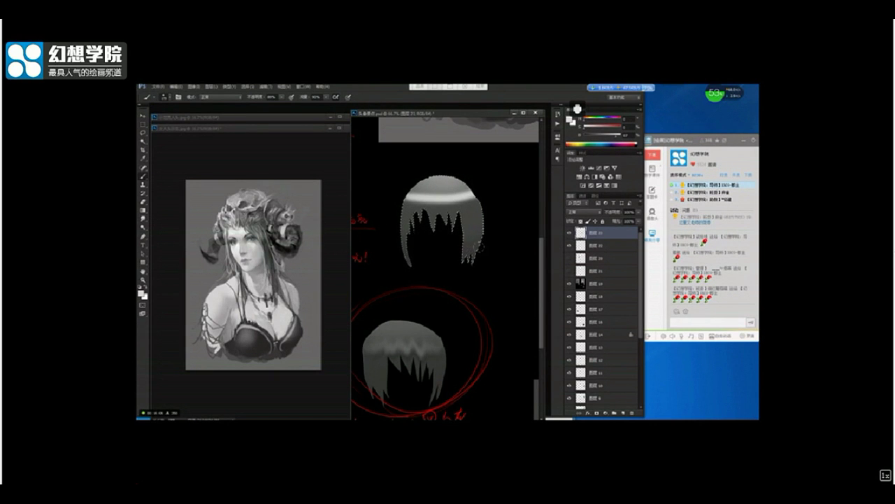
{"action": "left_click", "coordinate": [489, 271], "text": "alt"}
{"action": "left_click_drag", "start_coordinate": [394, 203], "coordinate": [483, 185]}
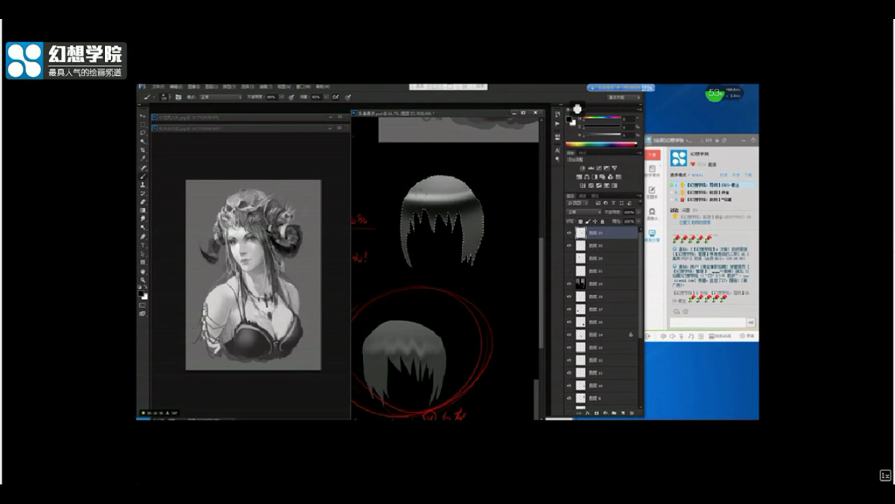
Review the hair sample note, bring the female portrait document forward to compare its hair, and return to the notes document
{"action": "scroll", "coordinate": [418, 315], "scroll_direction": "down", "scroll_amount": 4}
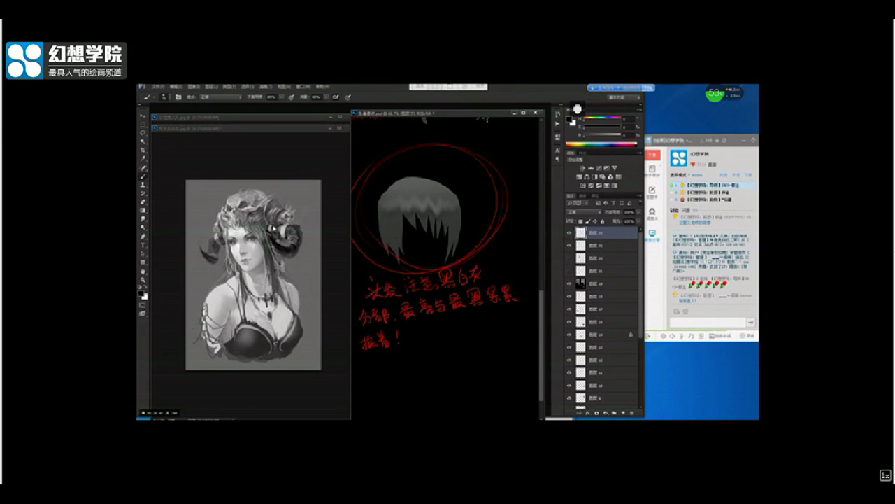
{"action": "left_click", "coordinate": [269, 241]}
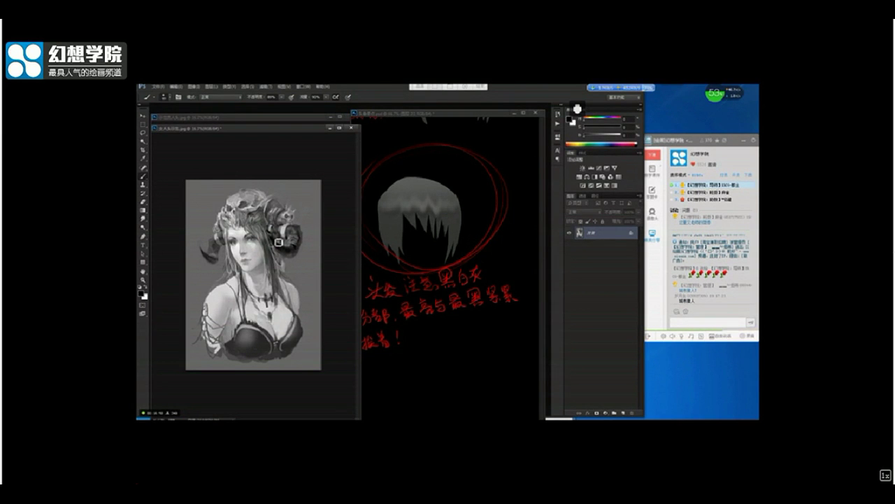
{"action": "left_click", "coordinate": [275, 233]}
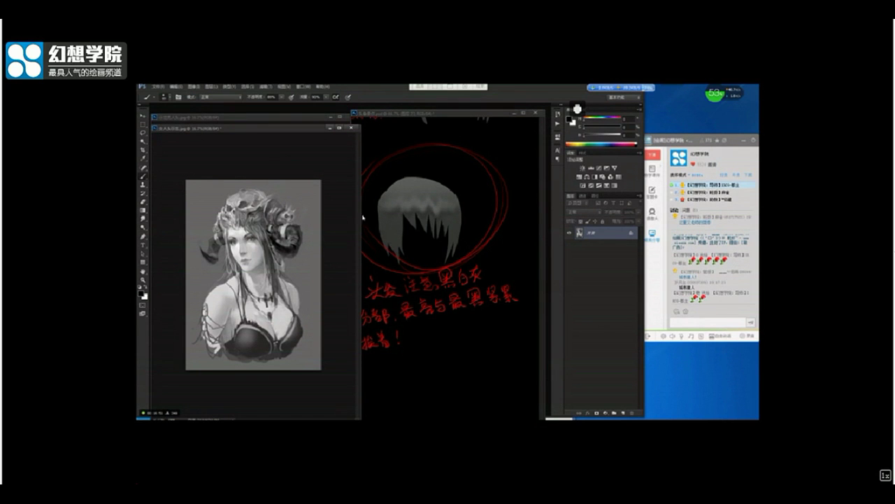
{"action": "left_click", "coordinate": [423, 358]}
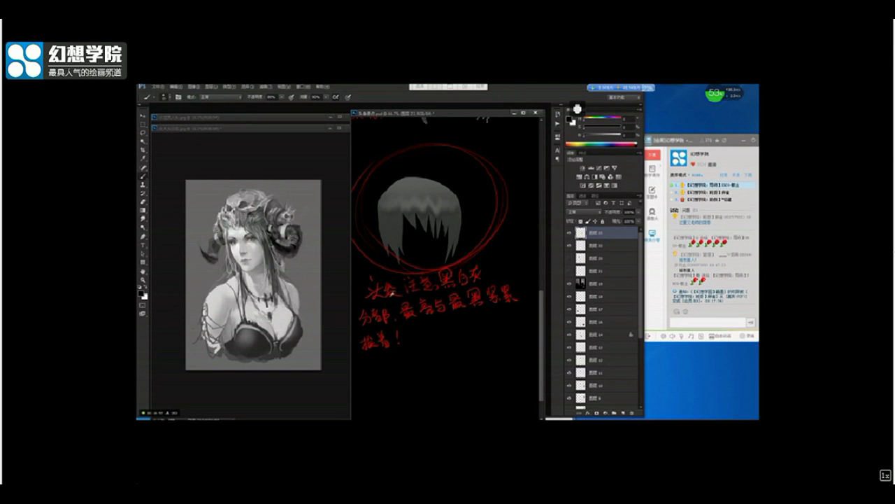
Sample red from the handwritten hair note and draw a red circle around the shaded sphere diagram, undoing the first attempt
{"action": "left_click", "coordinate": [378, 290], "text": "alt"}
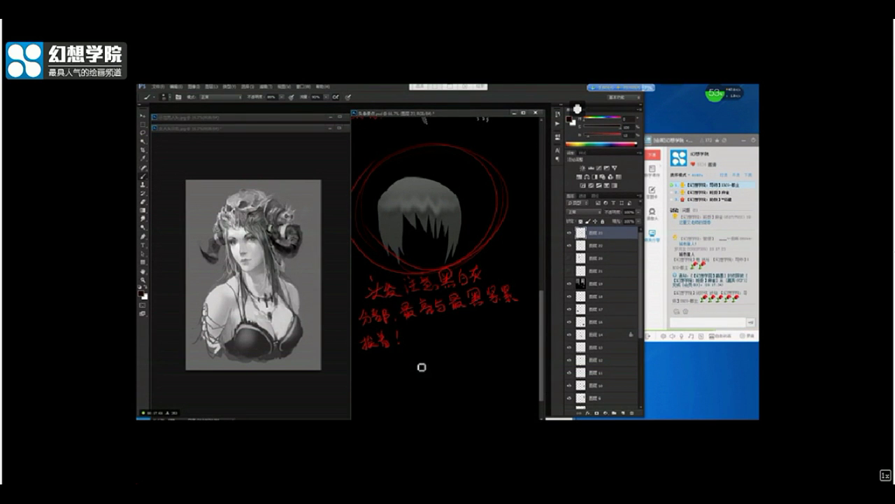
{"action": "left_click", "coordinate": [380, 287], "text": "alt"}
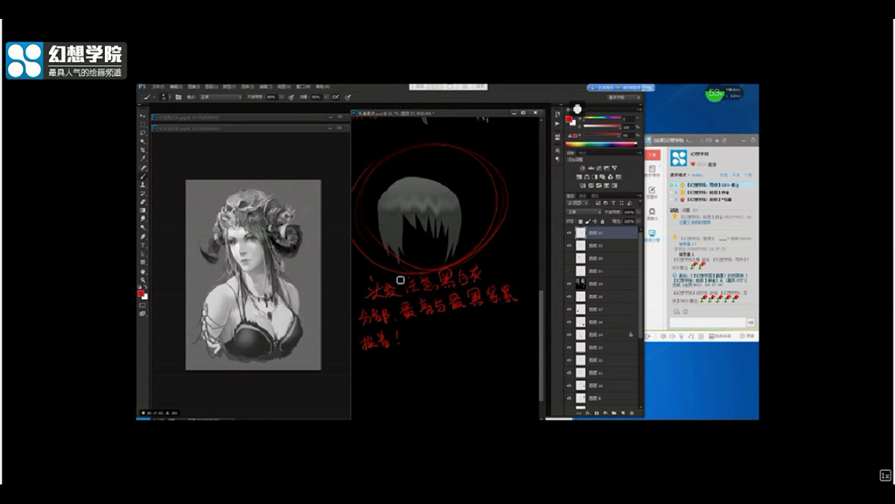
{"action": "key", "text": "ctrl+minus"}
{"action": "left_click_drag", "start_coordinate": [476, 244], "coordinate": [463, 269]}
{"action": "scroll", "coordinate": [464, 268], "scroll_direction": "down", "scroll_amount": 1}
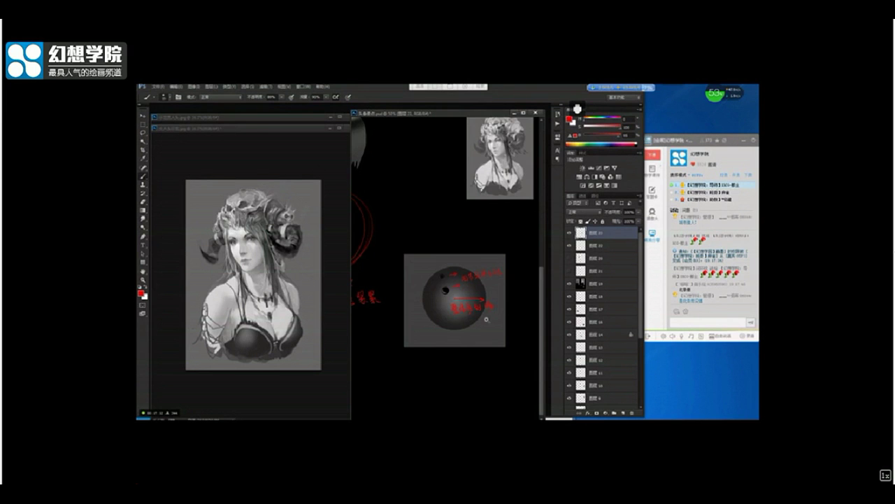
{"action": "scroll", "coordinate": [493, 316], "scroll_direction": "up", "scroll_amount": 1}
{"action": "left_click_drag", "start_coordinate": [497, 316], "coordinate": [500, 283]}
{"action": "mouse_move", "coordinate": [429, 306]}
{"action": "left_mouse_down"}
{"action": "mouse_move", "coordinate": [497, 275]}
{"action": "mouse_move", "coordinate": [448, 298]}
{"action": "left_mouse_up"}
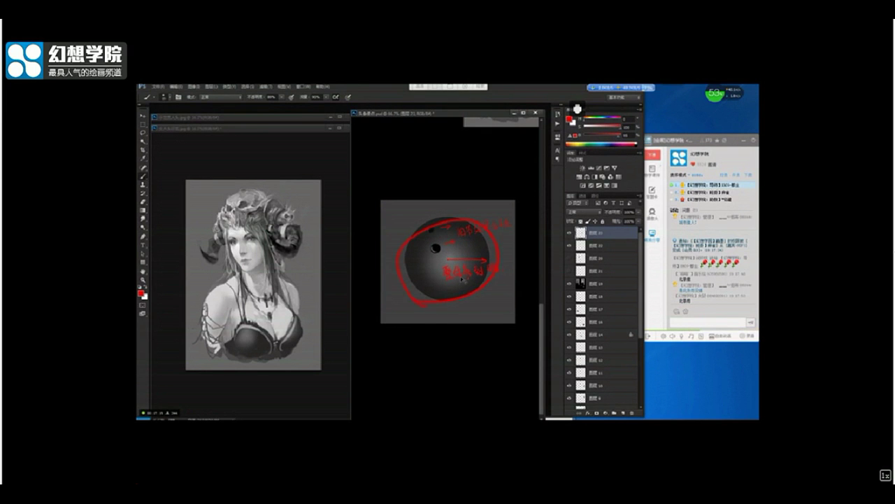
{"action": "key", "text": "ctrl+z"}
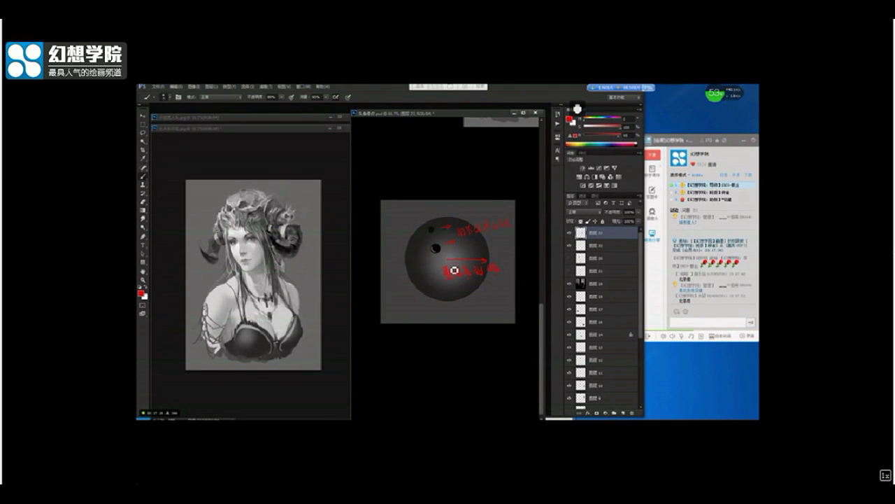
{"action": "mouse_move", "coordinate": [420, 285]}
{"action": "left_mouse_down"}
{"action": "mouse_move", "coordinate": [489, 245]}
{"action": "mouse_move", "coordinate": [419, 245]}
{"action": "left_mouse_up"}
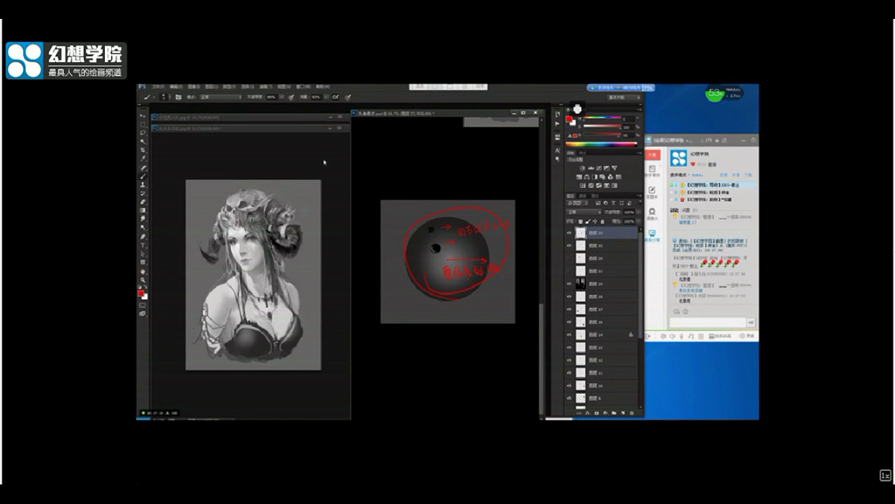
Bring the horned male portrait document forward beside the sphere diagram
{"action": "left_click", "coordinate": [303, 119]}
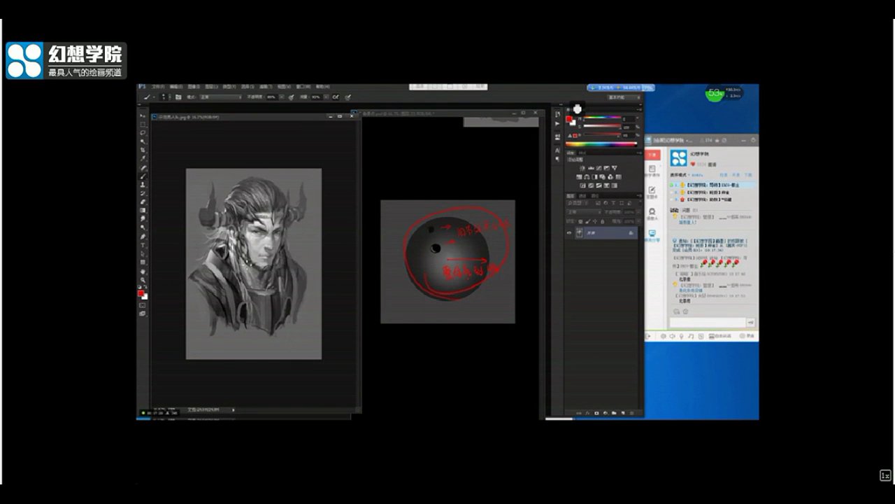
Circle the male portrait's head in red and mark matching small details on his hair and at the sphere's larger dark hole
{"action": "mouse_move", "coordinate": [283, 190]}
{"action": "left_mouse_down"}
{"action": "mouse_move", "coordinate": [295, 225]}
{"action": "mouse_move", "coordinate": [274, 265]}
{"action": "left_mouse_up"}
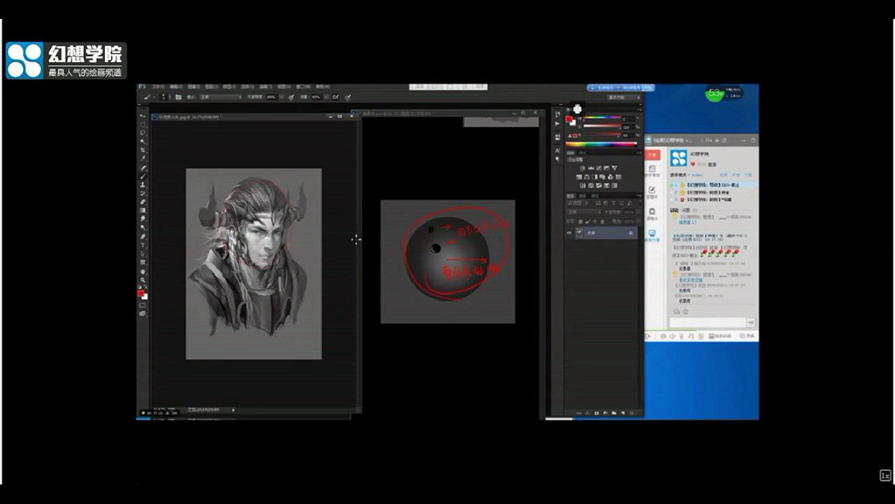
{"action": "left_click", "coordinate": [445, 259]}
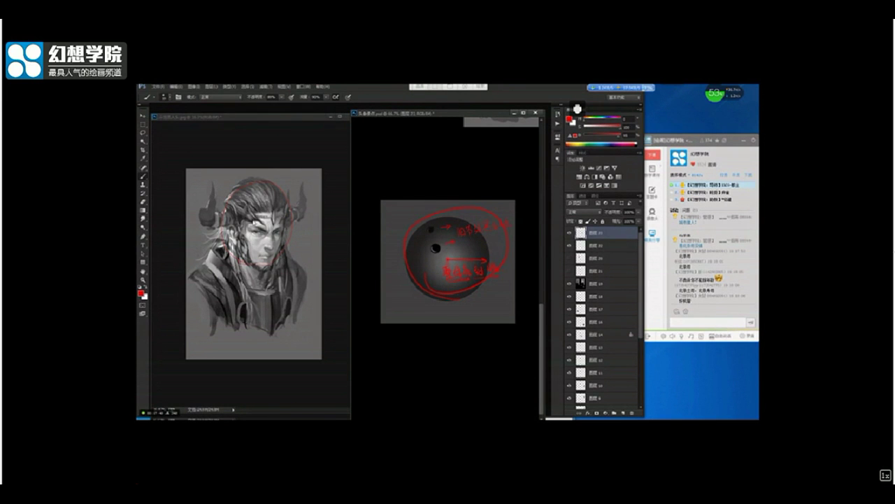
{"action": "left_click", "coordinate": [243, 226]}
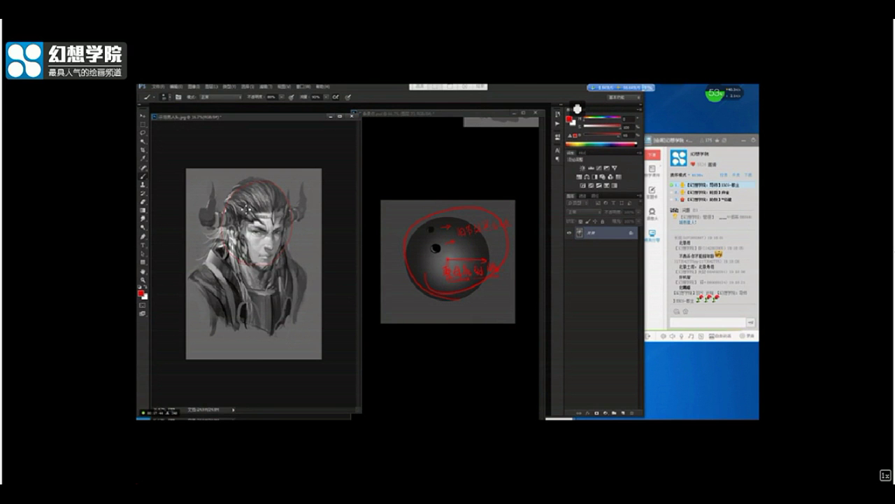
{"action": "left_click", "coordinate": [407, 231]}
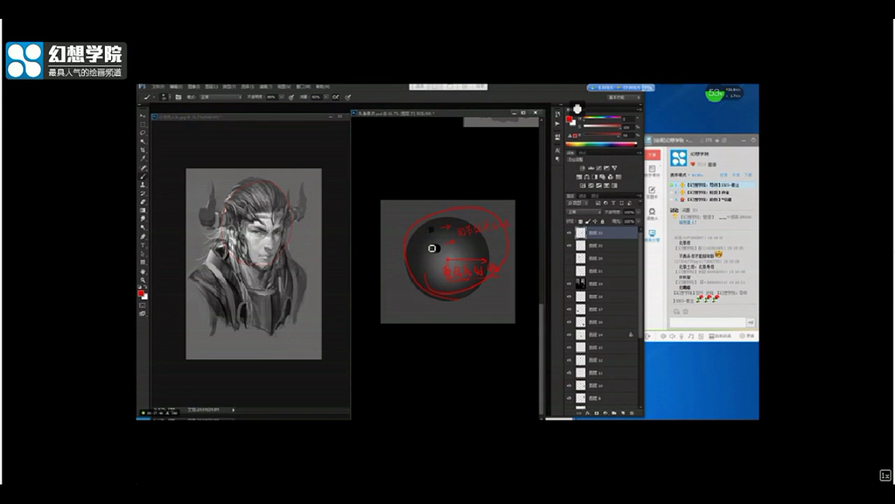
{"action": "left_click", "coordinate": [287, 202]}
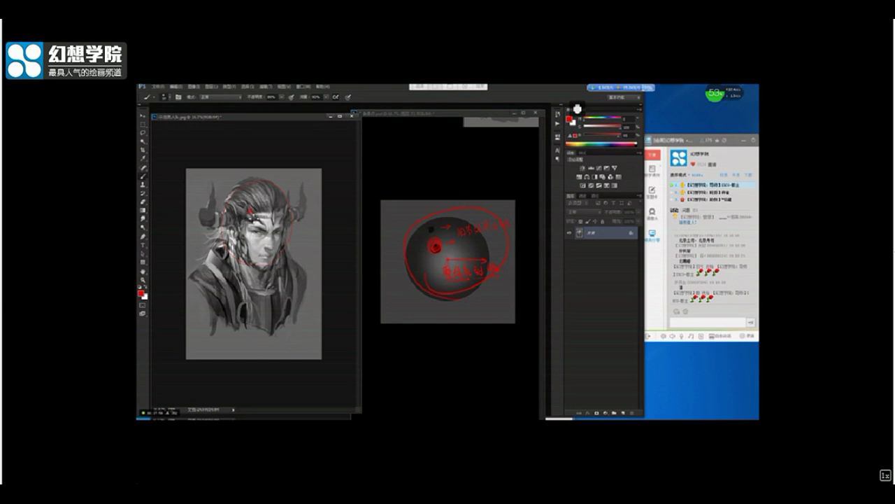
{"action": "left_click", "coordinate": [456, 168]}
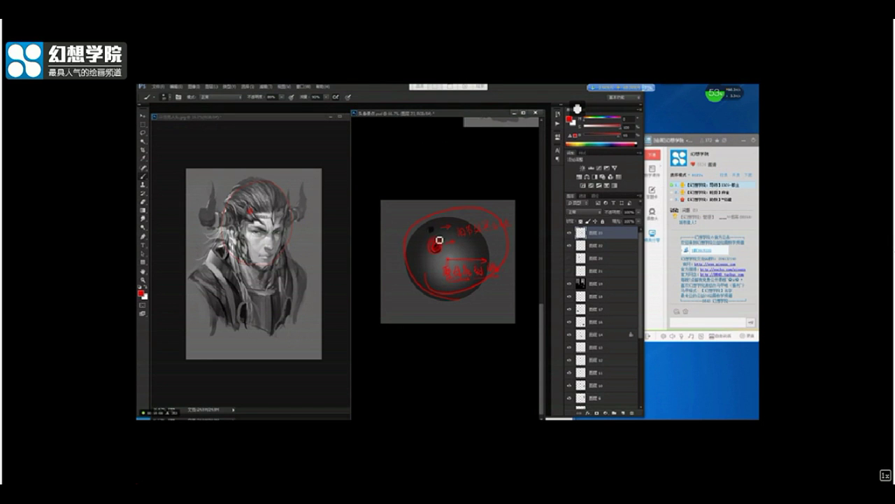
Hide the red circle layer and outline the sphere's larger hole in a dark tone on a new layer
{"action": "left_click", "coordinate": [570, 233]}
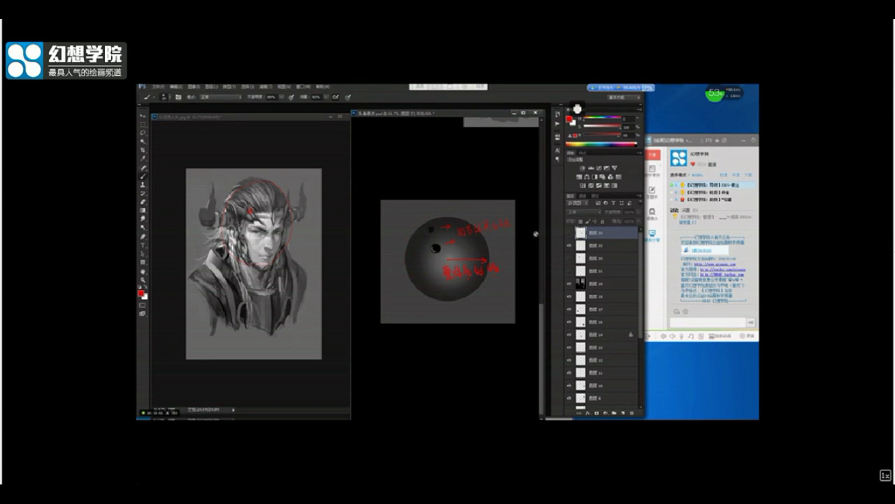
{"action": "scroll", "coordinate": [436, 246], "scroll_direction": "up", "scroll_amount": 2}
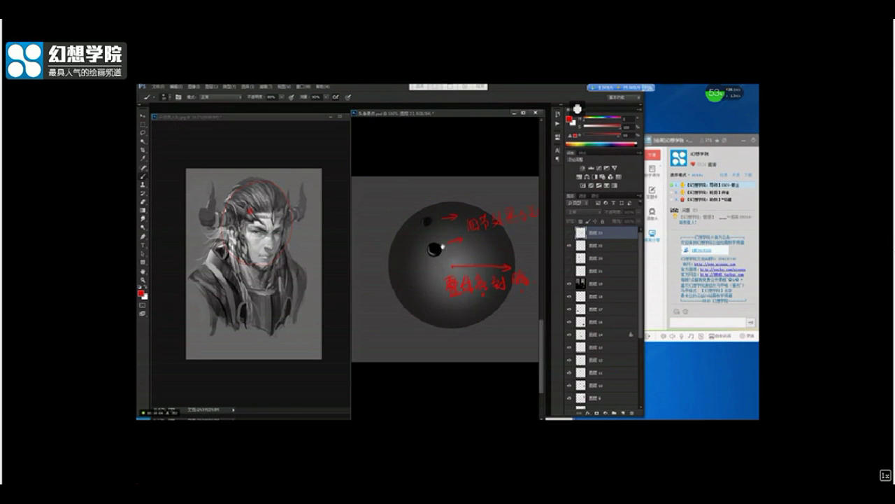
{"action": "left_click", "coordinate": [428, 222]}
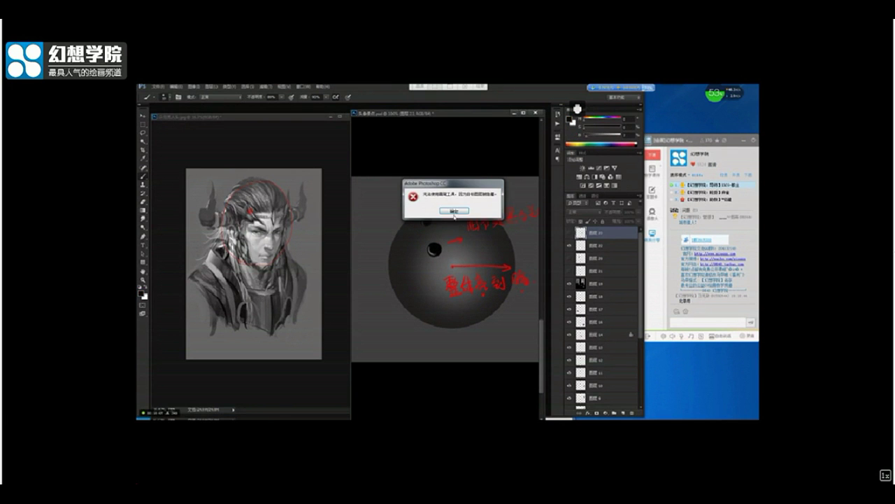
{"action": "left_click", "coordinate": [460, 212]}
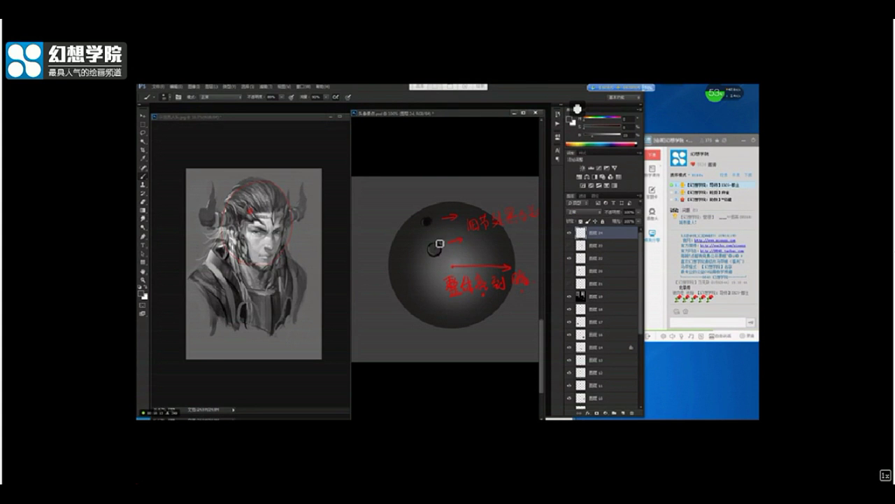
Review the full notes sheet and close the notes document
{"action": "scroll", "coordinate": [452, 236], "scroll_direction": "down", "scroll_amount": 2}
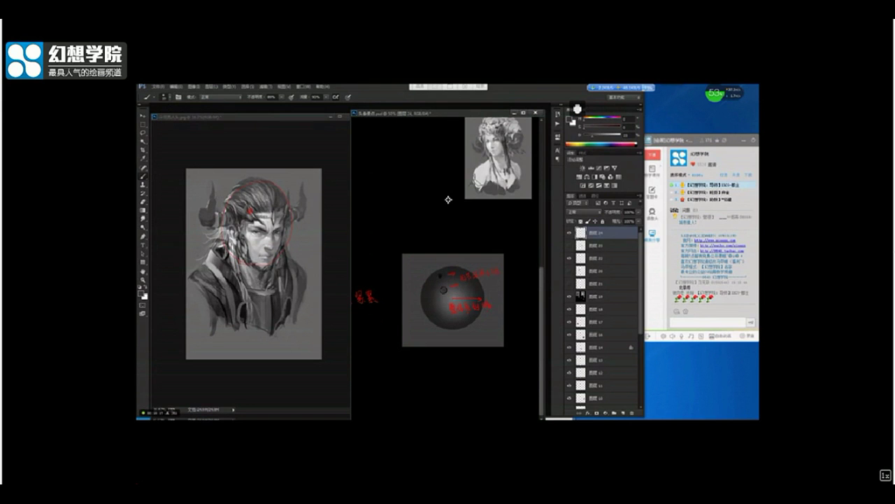
{"action": "scroll", "coordinate": [479, 200], "scroll_direction": "down", "scroll_amount": 3}
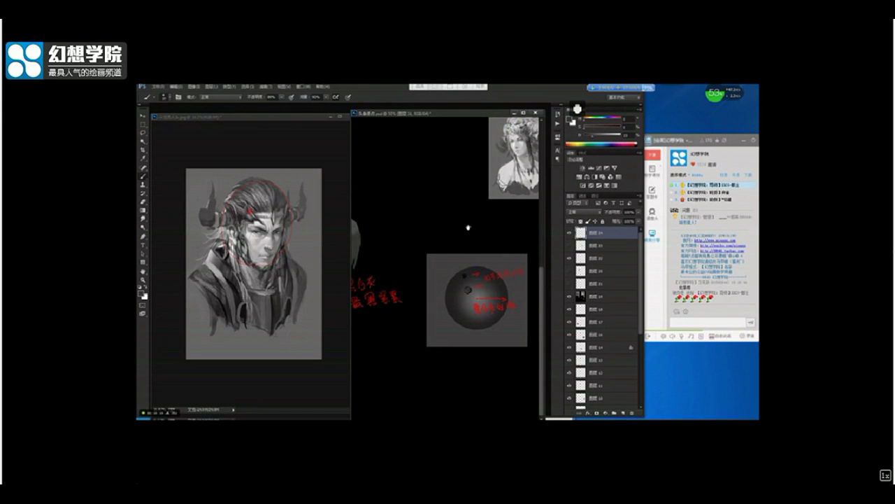
{"action": "scroll", "coordinate": [430, 189], "scroll_direction": "down", "scroll_amount": 1}
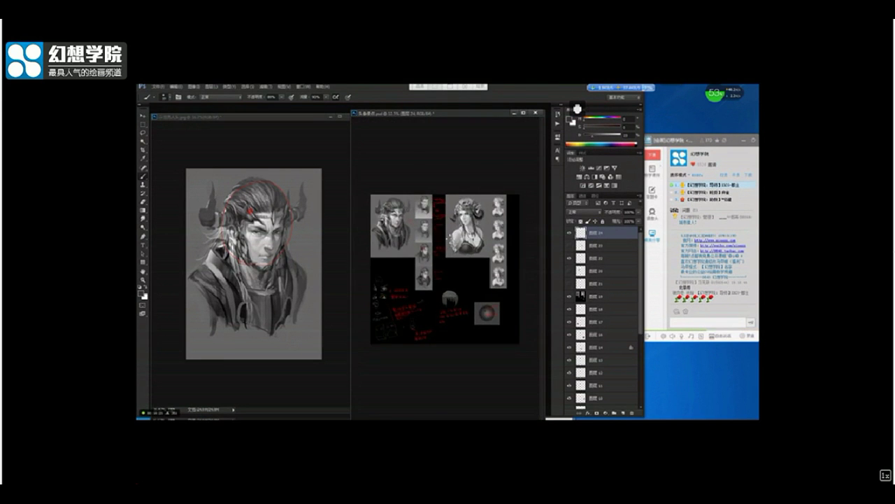
{"action": "scroll", "coordinate": [432, 198], "scroll_direction": "up", "scroll_amount": 3}
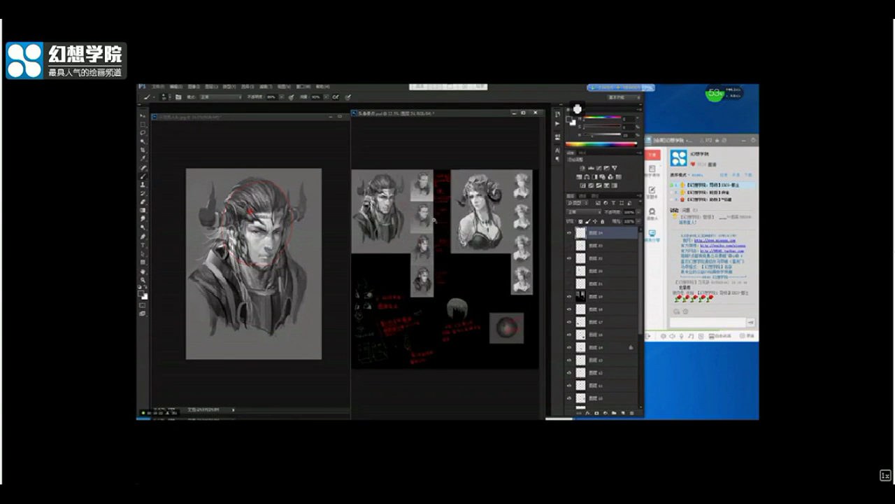
{"action": "mouse_move", "coordinate": [498, 242]}
{"action": "left_mouse_down"}
{"action": "mouse_move", "coordinate": [490, 272]}
{"action": "mouse_move", "coordinate": [488, 244]}
{"action": "left_mouse_up"}
{"action": "mouse_move", "coordinate": [464, 113]}
{"action": "left_mouse_down"}
{"action": "mouse_move", "coordinate": [459, 257]}
{"action": "mouse_move", "coordinate": [460, 159]}
{"action": "left_mouse_up"}
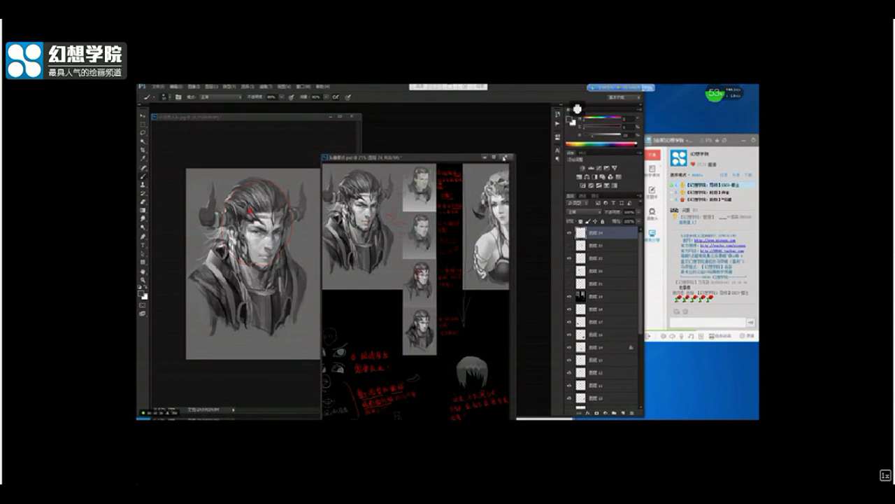
{"action": "left_click", "coordinate": [506, 156]}
{"action": "left_click", "coordinate": [474, 208]}
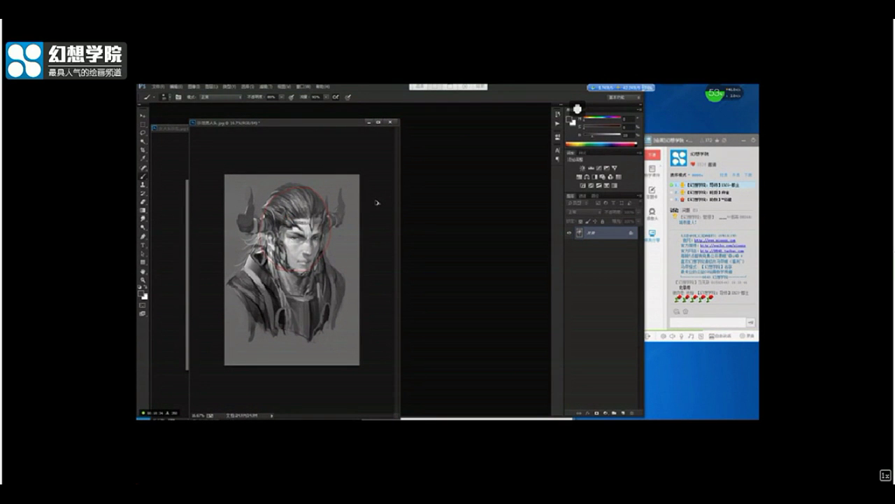
Undo the red marks on the male portrait and arrange the male and female portrait documents side by side, with the male portrait first
{"action": "key", "text": "ctrl+alt+z"}
{"action": "left_click_drag", "start_coordinate": [341, 126], "coordinate": [497, 129]}
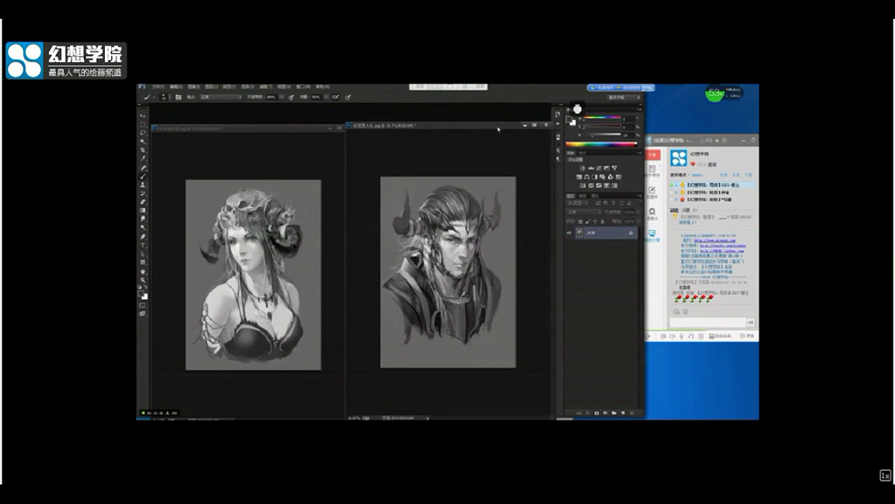
{"action": "left_click", "coordinate": [283, 129]}
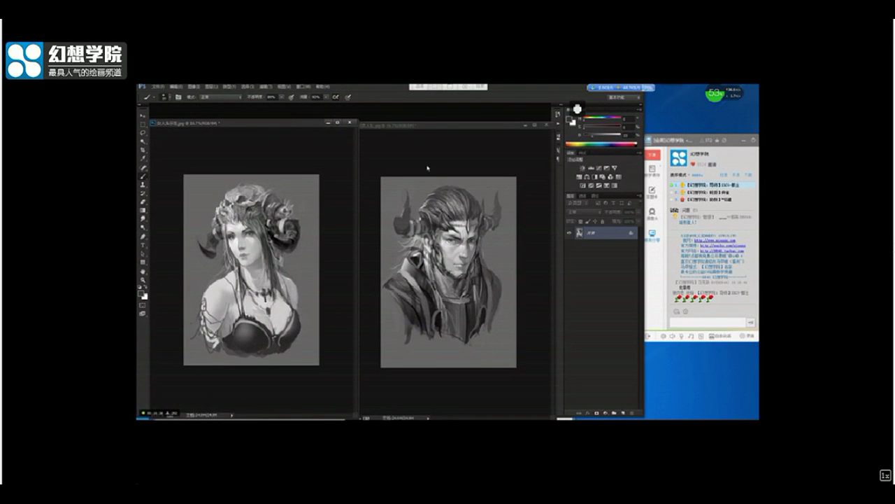
{"action": "left_click_drag", "start_coordinate": [462, 127], "coordinate": [487, 133]}
{"action": "left_click_drag", "start_coordinate": [286, 132], "coordinate": [277, 119]}
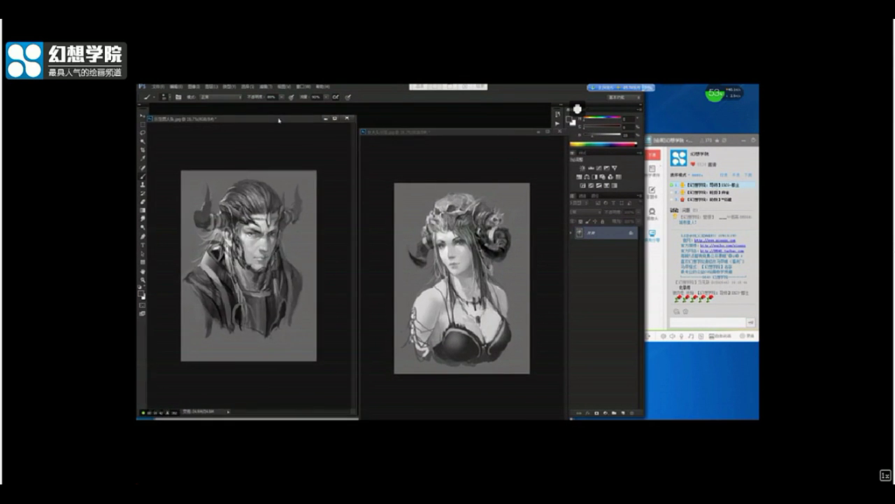
{"action": "left_click_drag", "start_coordinate": [446, 133], "coordinate": [421, 122]}
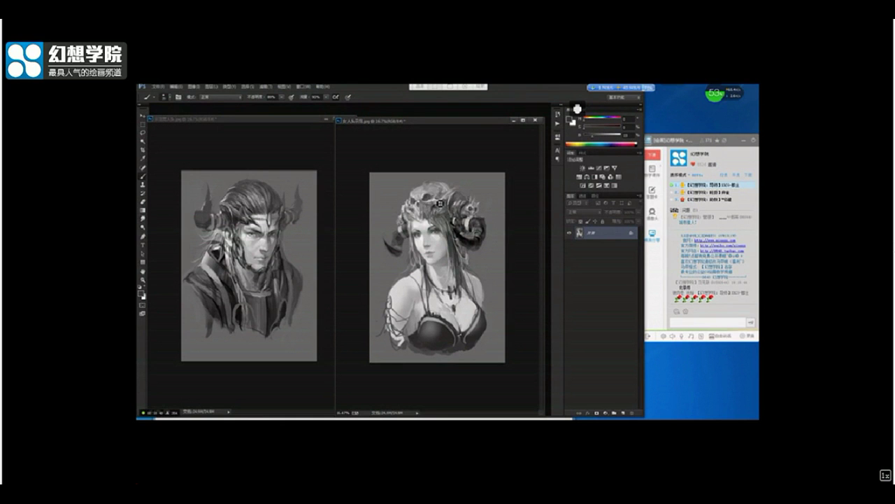
Handwrite a dark circled note in the empty background beside the female portrait's head and examine her face and hair up close
{"action": "key", "text": "ctrl+plus"}
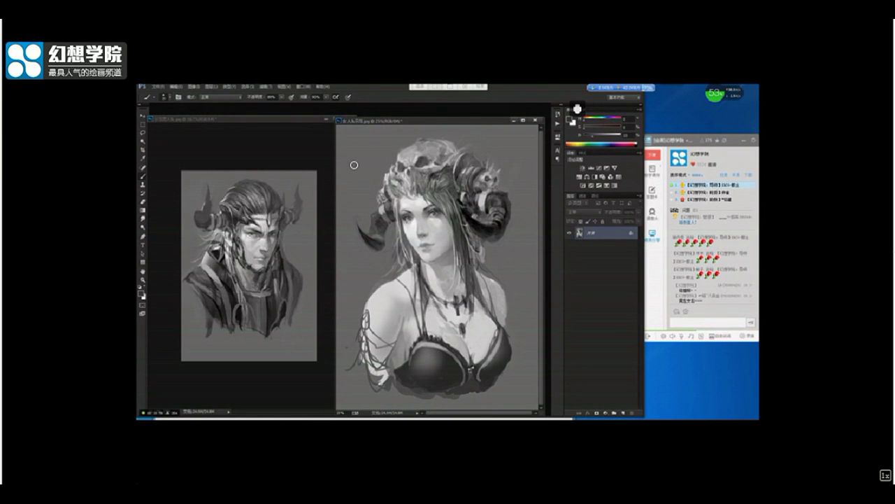
{"action": "mouse_move", "coordinate": [343, 150]}
{"action": "left_mouse_down"}
{"action": "mouse_move", "coordinate": [365, 161]}
{"action": "mouse_move", "coordinate": [376, 139]}
{"action": "mouse_move", "coordinate": [372, 157]}
{"action": "mouse_move", "coordinate": [385, 158]}
{"action": "mouse_move", "coordinate": [363, 168]}
{"action": "mouse_move", "coordinate": [382, 139]}
{"action": "left_mouse_up"}
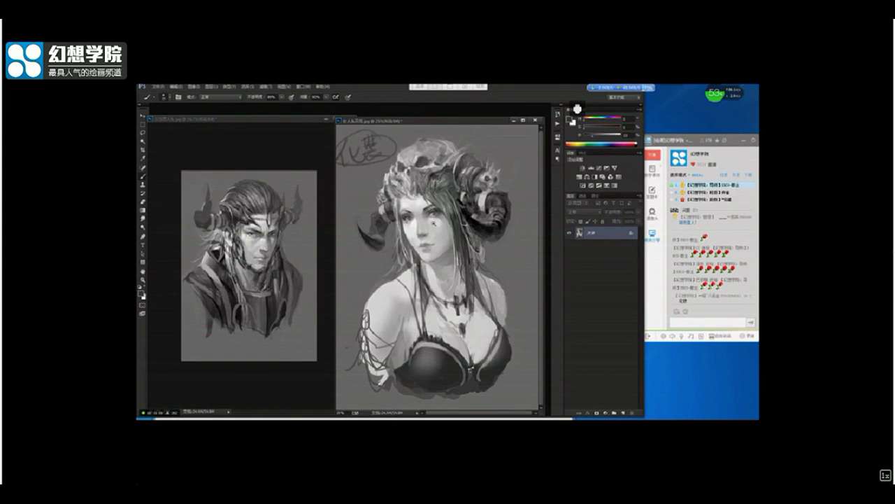
{"action": "key", "text": "ctrl+plus"}
{"action": "key", "text": "ctrl+plus"}
{"action": "left_click_drag", "start_coordinate": [420, 180], "coordinate": [429, 222]}
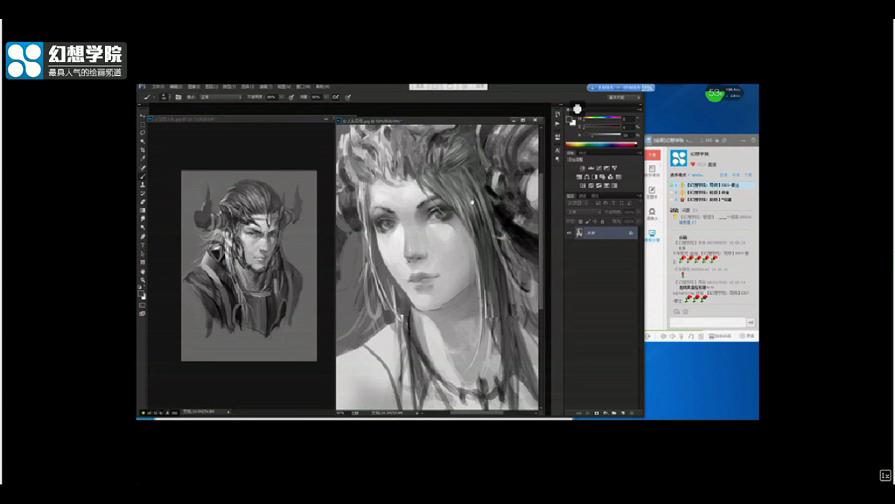
{"action": "left_click_drag", "start_coordinate": [472, 202], "coordinate": [463, 220]}
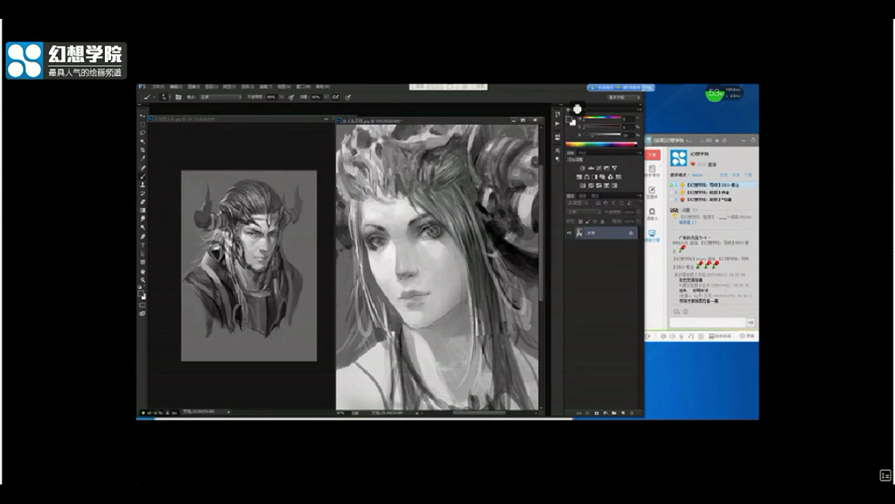
{"action": "scroll", "coordinate": [444, 218], "scroll_direction": "down", "scroll_amount": 4}
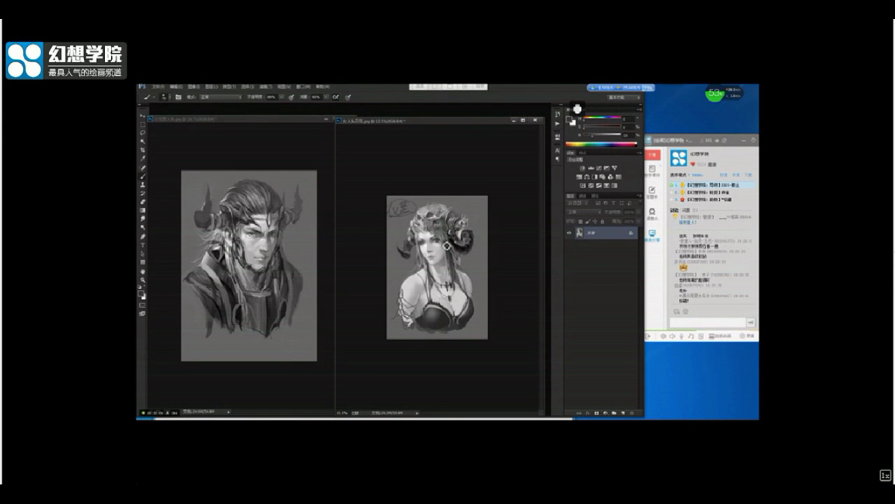
Lasso the woman's eyes and the bridge of the nose, and copy them to a new layer
{"action": "scroll", "coordinate": [434, 241], "scroll_direction": "up", "scroll_amount": 6}
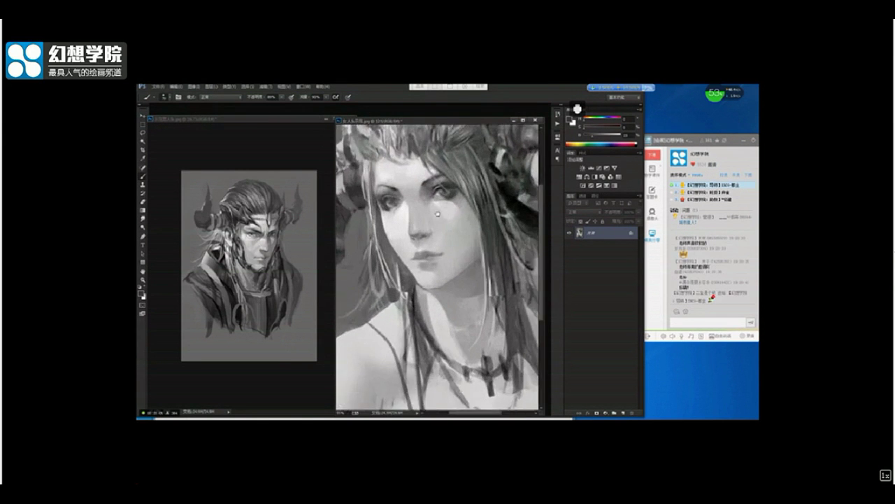
{"action": "scroll", "coordinate": [433, 242], "scroll_direction": "down", "scroll_amount": 1}
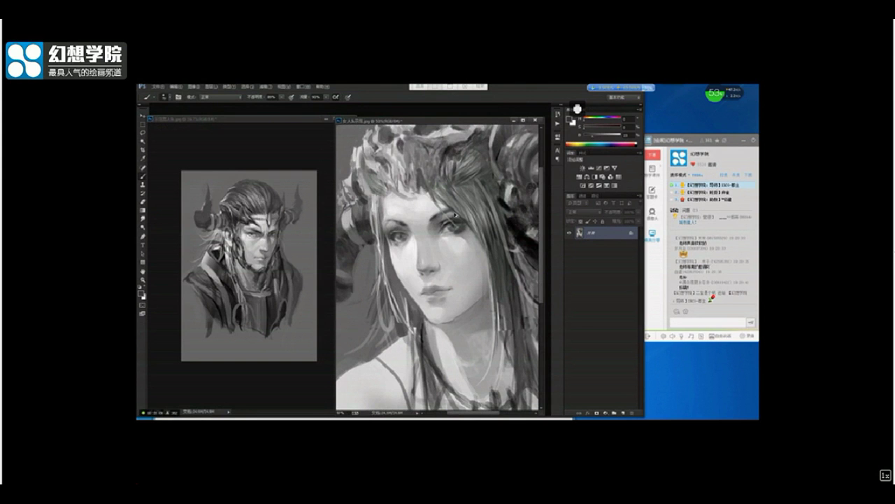
{"action": "key", "text": "l"}
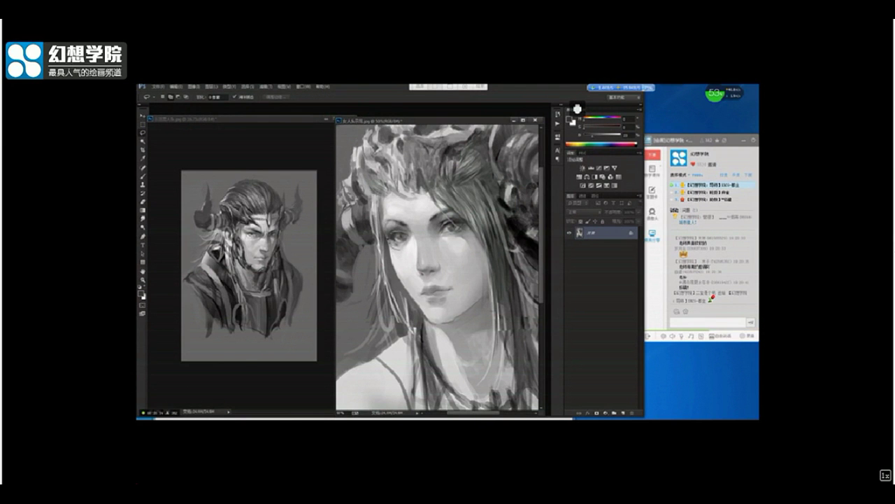
{"action": "mouse_move", "coordinate": [385, 219]}
{"action": "left_mouse_down"}
{"action": "mouse_move", "coordinate": [417, 224]}
{"action": "mouse_move", "coordinate": [440, 210]}
{"action": "mouse_move", "coordinate": [468, 222]}
{"action": "mouse_move", "coordinate": [451, 241]}
{"action": "mouse_move", "coordinate": [412, 239]}
{"action": "mouse_move", "coordinate": [397, 249]}
{"action": "left_mouse_up"}
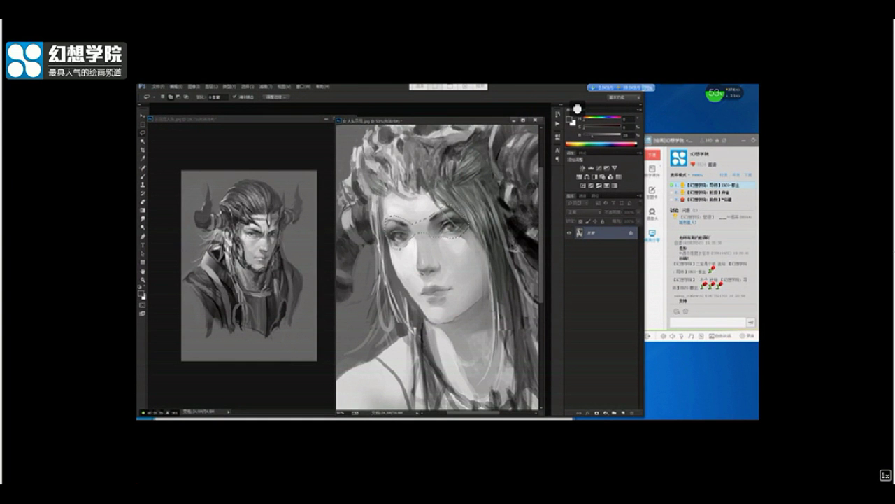
{"action": "key", "text": "ctrl+j"}
{"action": "left_click", "coordinate": [569, 246]}
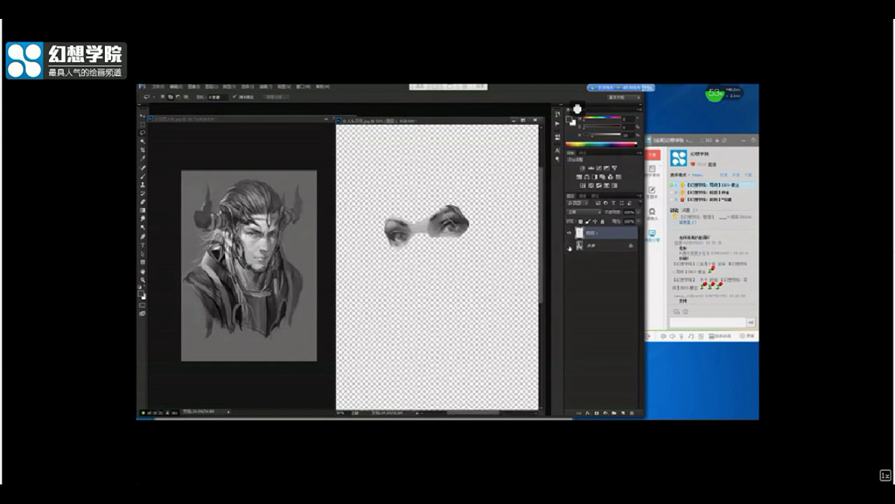
{"action": "left_click", "coordinate": [569, 247]}
Darken the copied eye layer with Curves by lowering the white point to an output of about 217
{"action": "key", "text": "ctrl+m"}
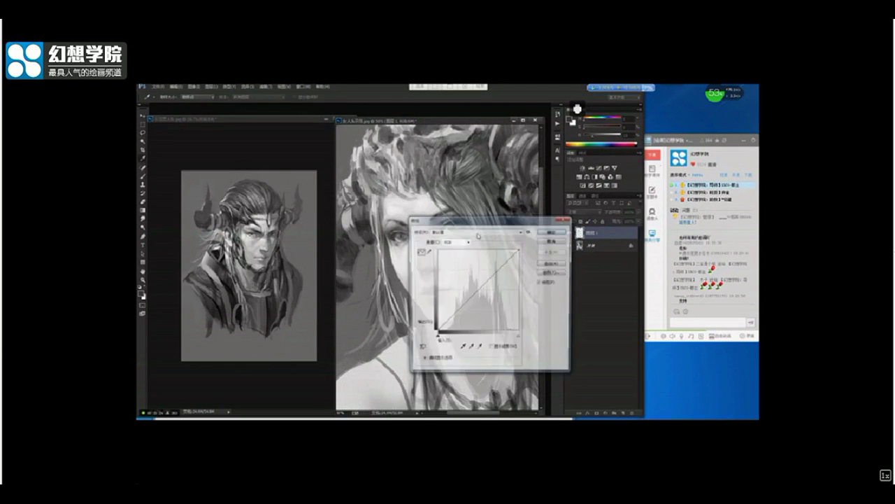
{"action": "left_click_drag", "start_coordinate": [483, 217], "coordinate": [248, 214]}
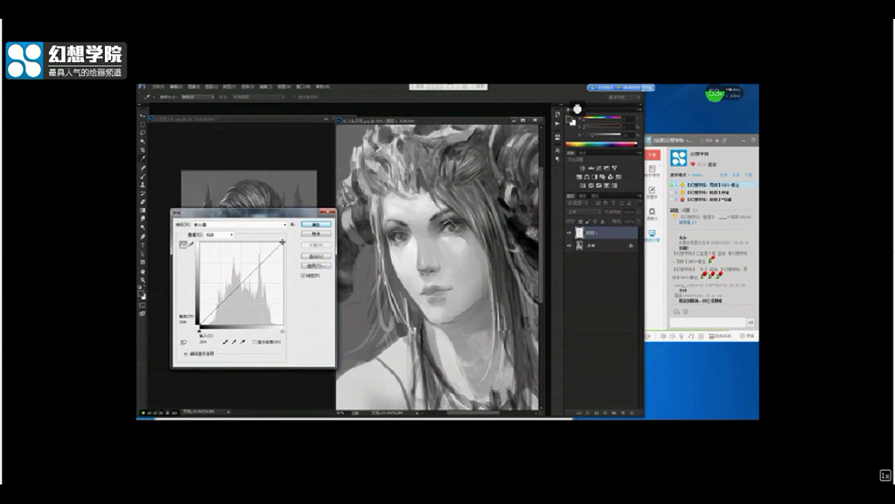
{"action": "left_click_drag", "start_coordinate": [284, 242], "coordinate": [283, 254]}
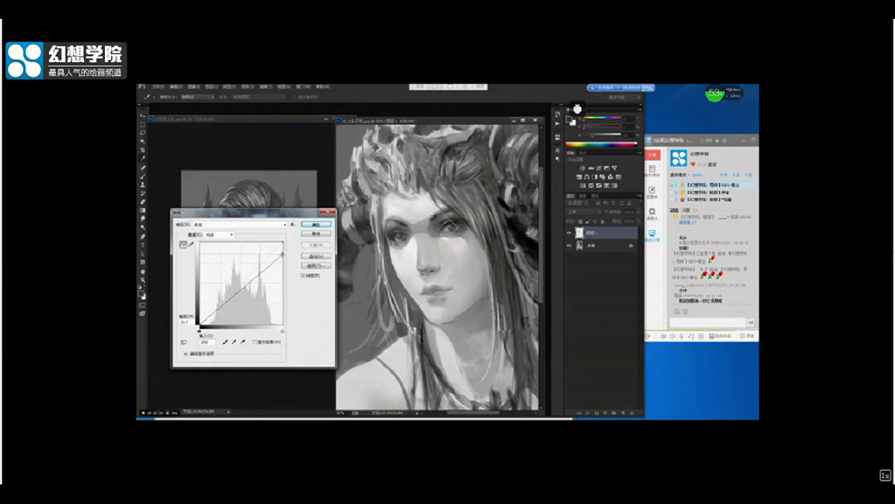
{"action": "left_click", "coordinate": [316, 224]}
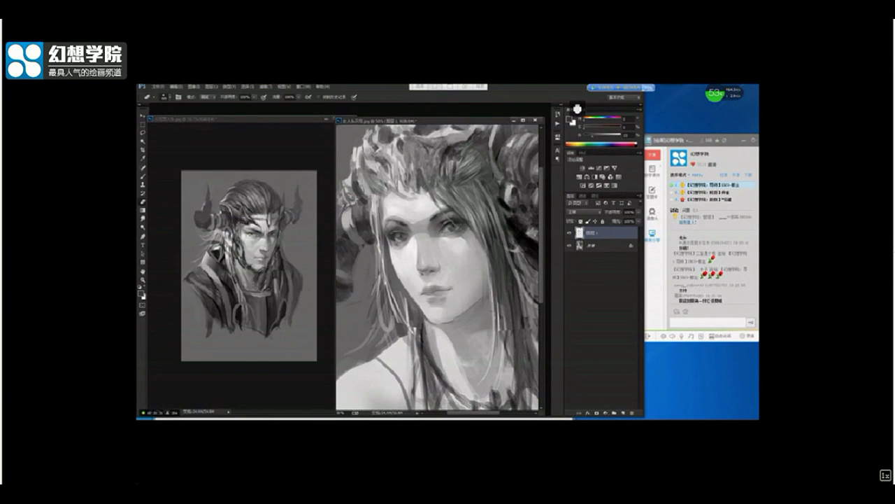
Soften the edges of the darkened eye layer with the Eraser so it blends into the face
{"action": "right_click", "coordinate": [424, 253]}
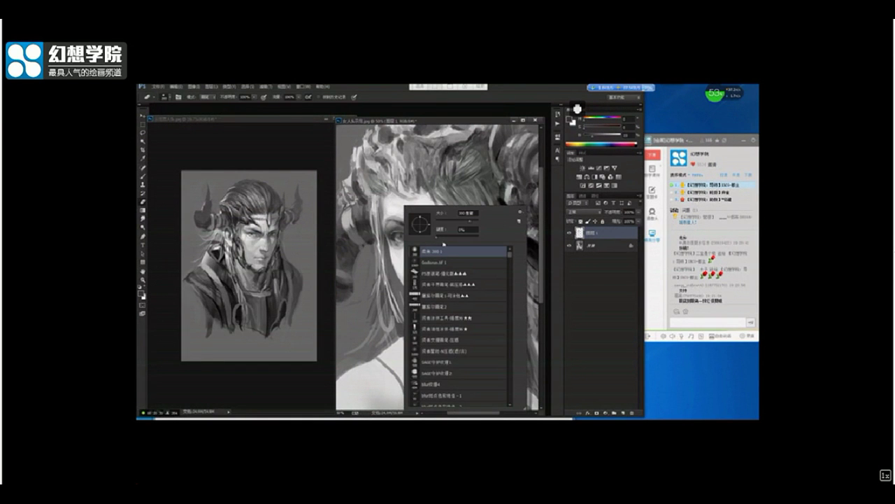
{"action": "left_click", "coordinate": [466, 213]}
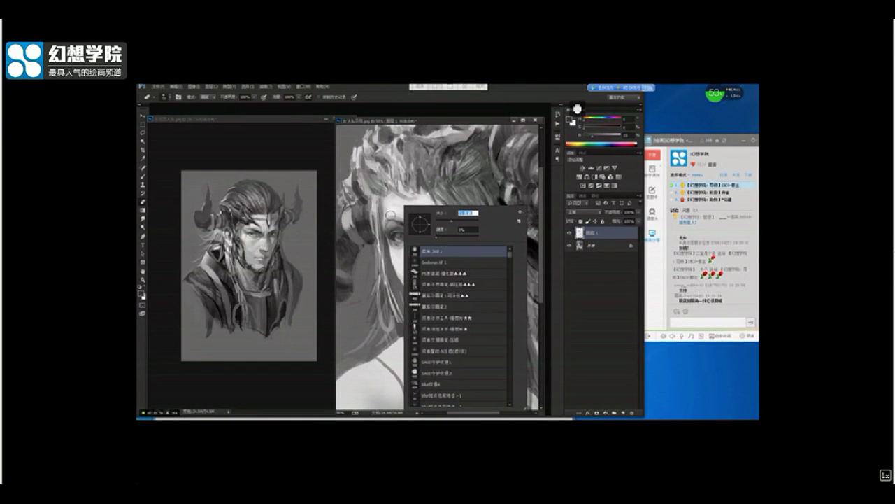
{"action": "left_click", "coordinate": [452, 125]}
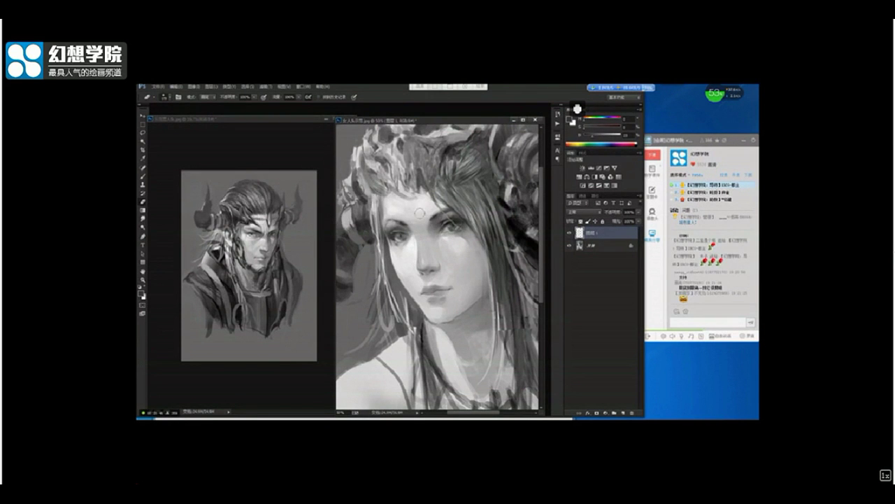
Check the softened eye area against the whole portrait and merge the eye layer down into the background
{"action": "key", "text": "ctrl+minus"}
{"action": "key", "text": "ctrl+minus"}
{"action": "key", "text": "ctrl+minus"}
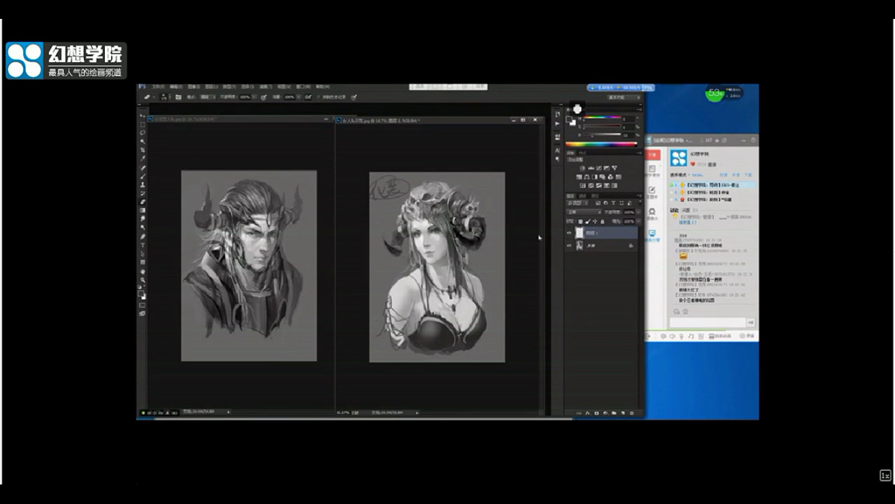
{"action": "key", "text": "ctrl+plus"}
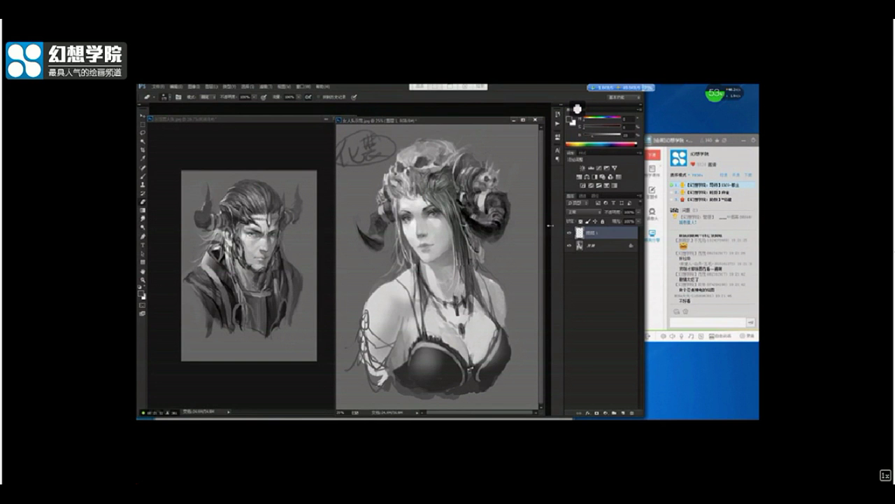
{"action": "scroll", "coordinate": [420, 217], "scroll_direction": "up", "scroll_amount": 2}
{"action": "scroll", "coordinate": [436, 204], "scroll_direction": "down", "scroll_amount": 1}
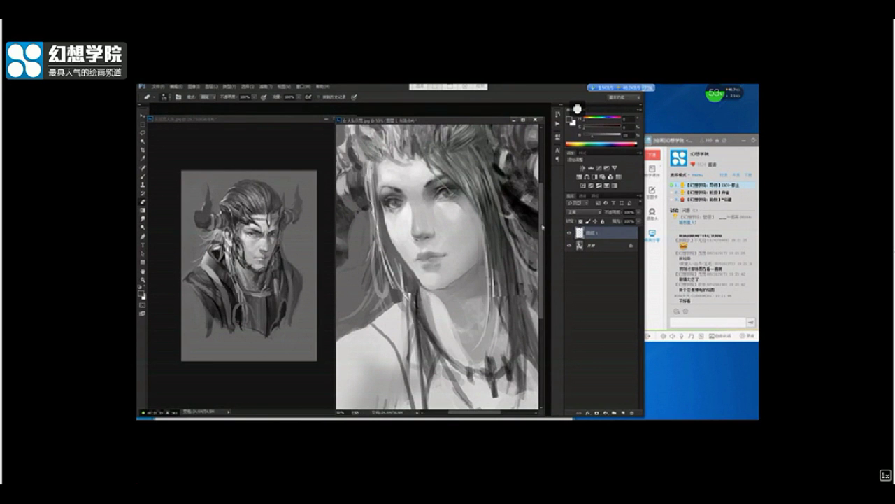
{"action": "key", "text": "ctrl+e"}
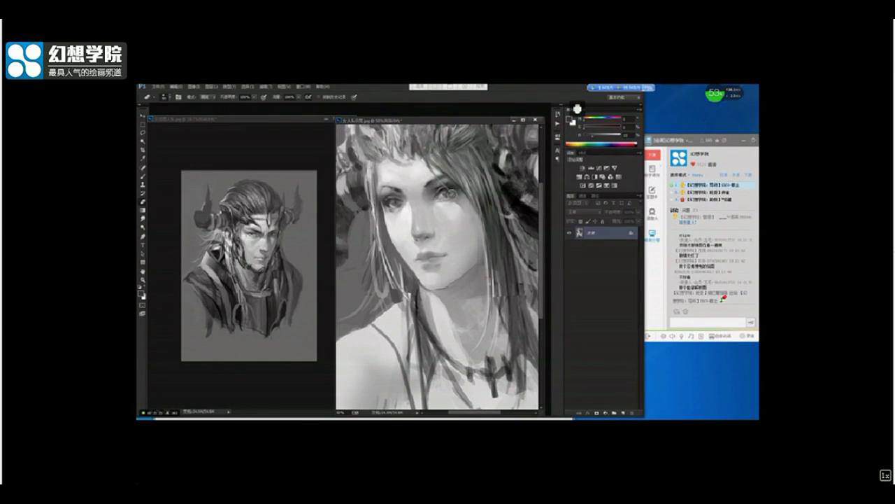
Try a dark brush stroke beside the outer corner of the woman's eye
{"action": "key", "text": "ctrl+plus"}
{"action": "key", "text": "b"}
{"action": "left_click_drag", "start_coordinate": [468, 198], "coordinate": [464, 209]}
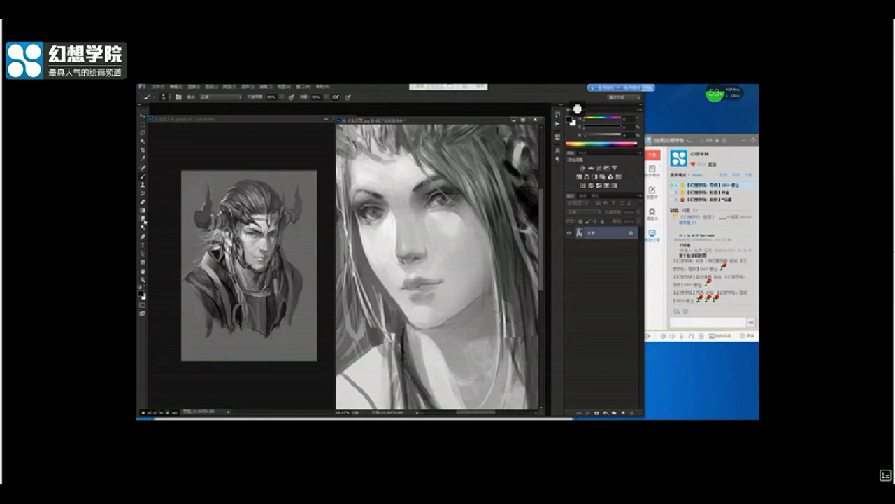
Show the tool group containing the Dodge, Burn and Sponge tools
{"action": "left_click", "coordinate": [143, 228]}
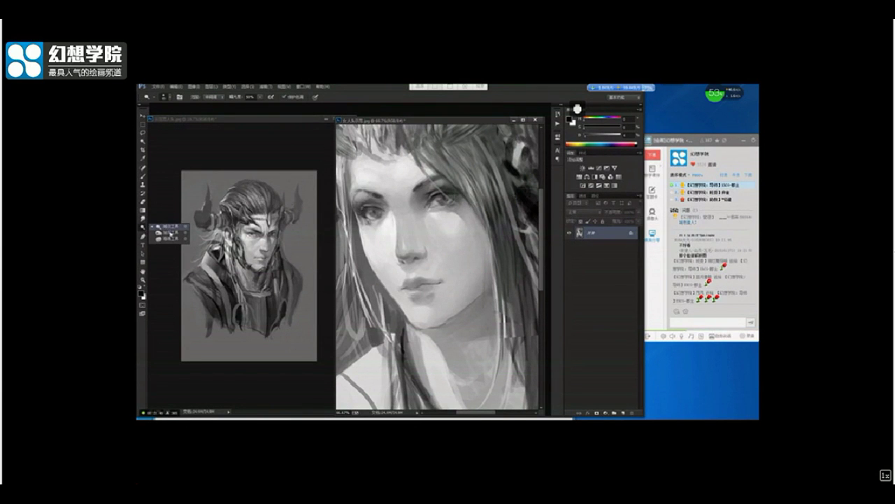
{"action": "left_click_drag", "start_coordinate": [168, 233], "coordinate": [170, 236]}
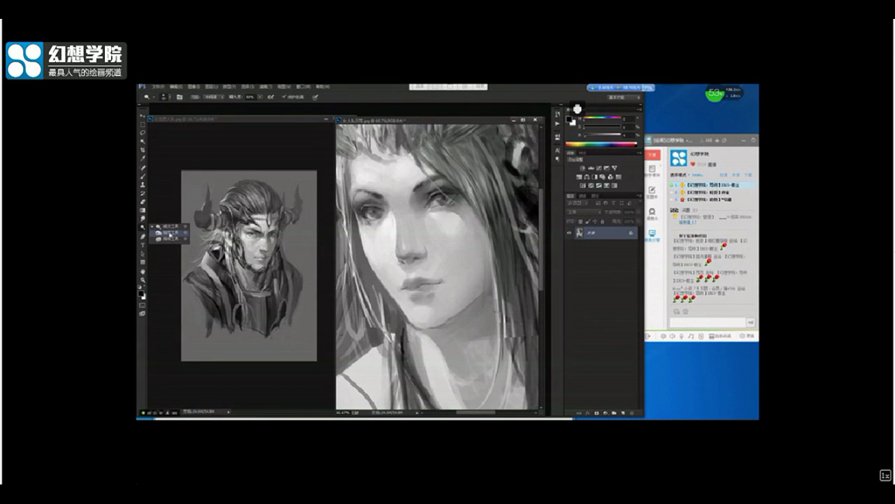
{"action": "left_click_drag", "start_coordinate": [170, 235], "coordinate": [170, 234]}
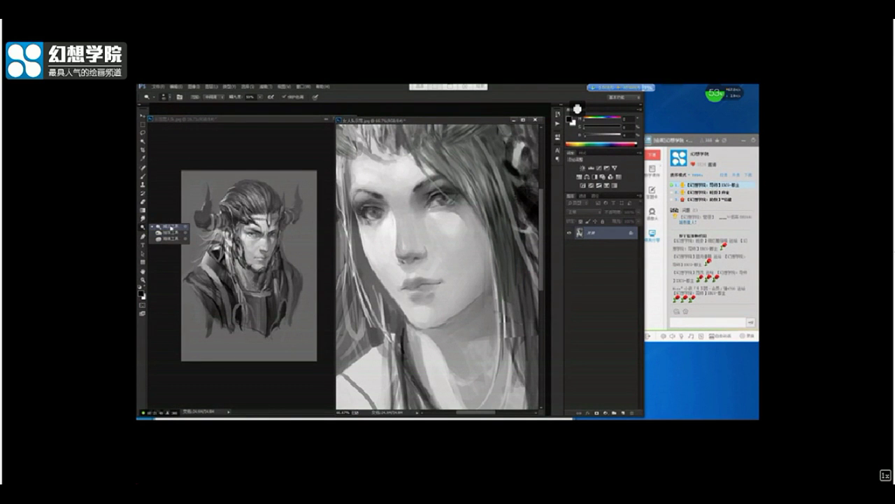
{"action": "left_click", "coordinate": [283, 127]}
Switch to the Brush, show the History panel and place it over the man's portrait
{"action": "key", "text": "b"}
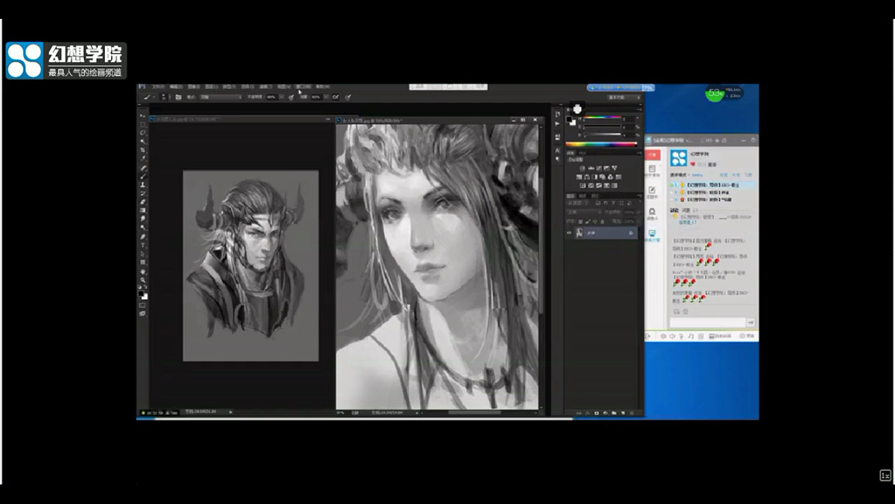
{"action": "left_click", "coordinate": [305, 85]}
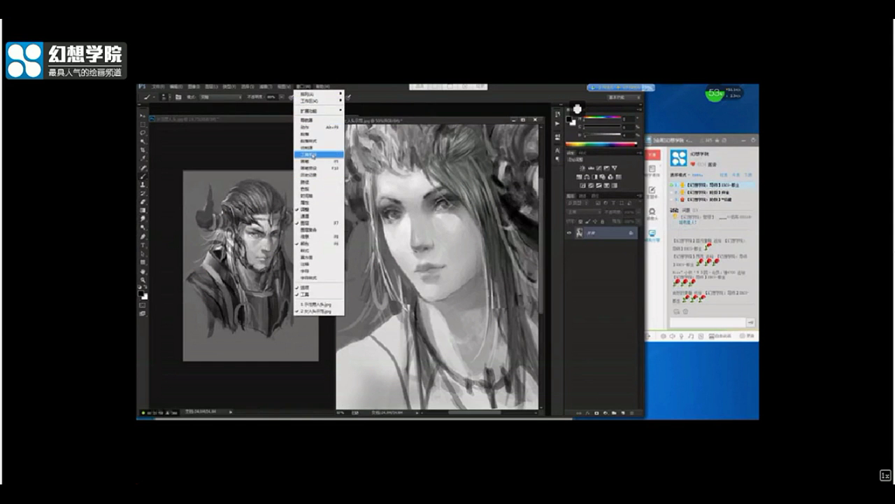
{"action": "left_click", "coordinate": [309, 175]}
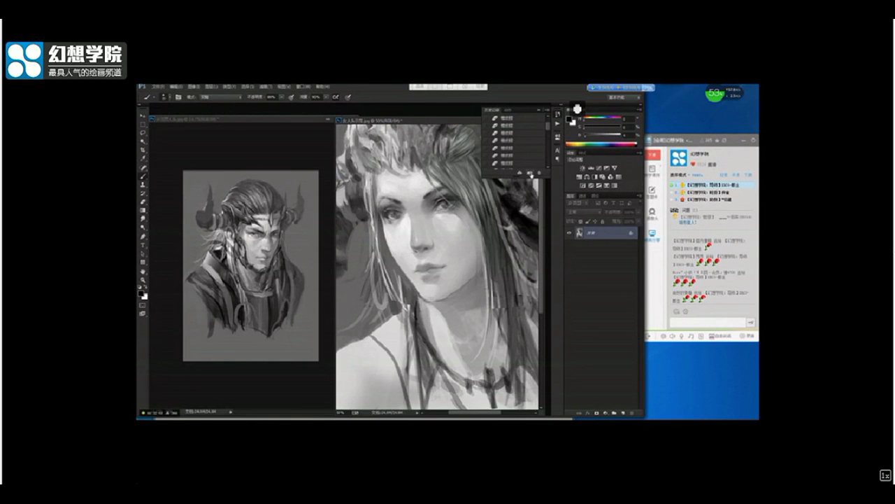
{"action": "left_click_drag", "start_coordinate": [529, 116], "coordinate": [255, 209]}
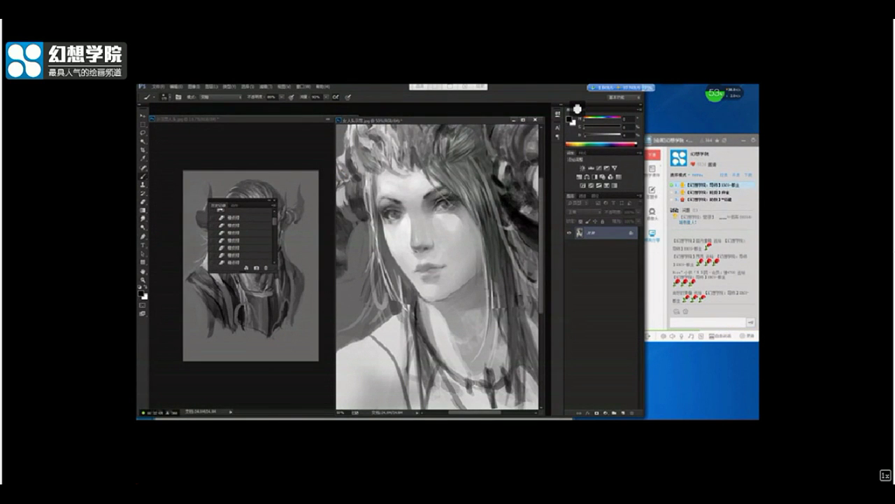
Deepen the shading of the woman's eyes and lips with brush strokes, toggling strokes off and on to compare
{"action": "left_click_drag", "start_coordinate": [439, 200], "coordinate": [420, 207]}
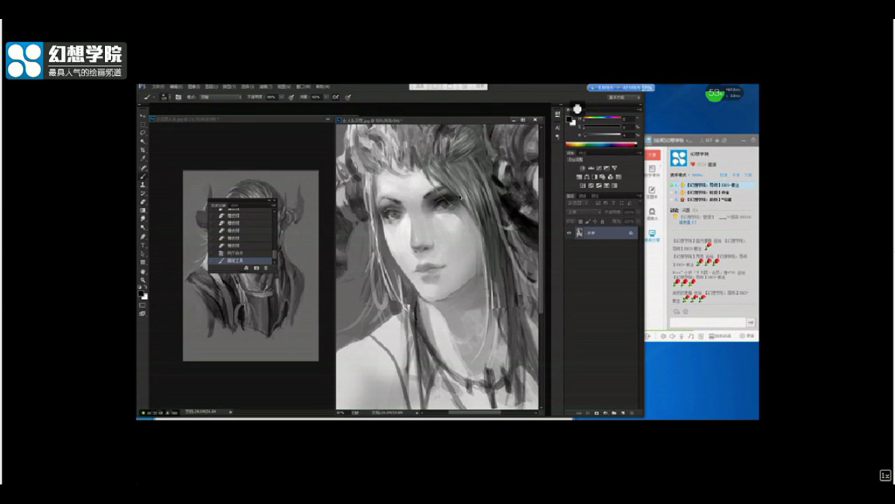
{"action": "key", "text": "ctrl+z"}
{"action": "key", "text": "ctrl+z"}
{"action": "left_click_drag", "start_coordinate": [390, 213], "coordinate": [453, 208]}
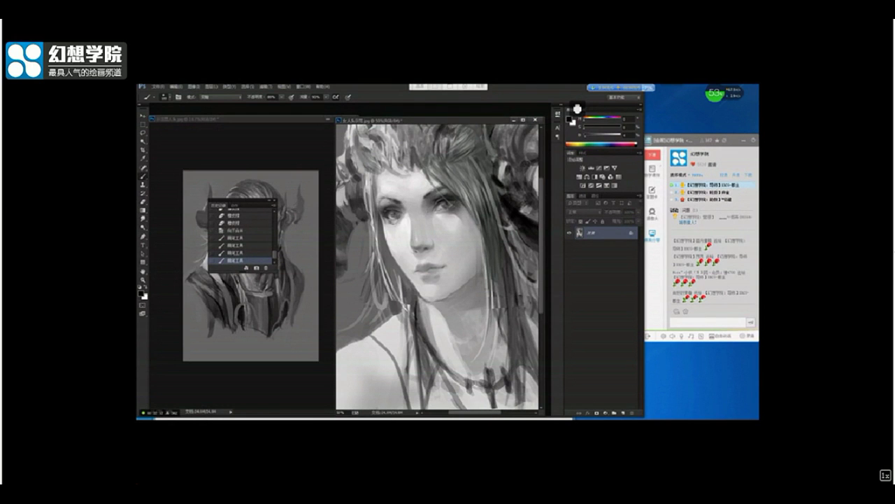
{"action": "left_click_drag", "start_coordinate": [389, 220], "coordinate": [401, 220]}
{"action": "left_click", "coordinate": [458, 202]}
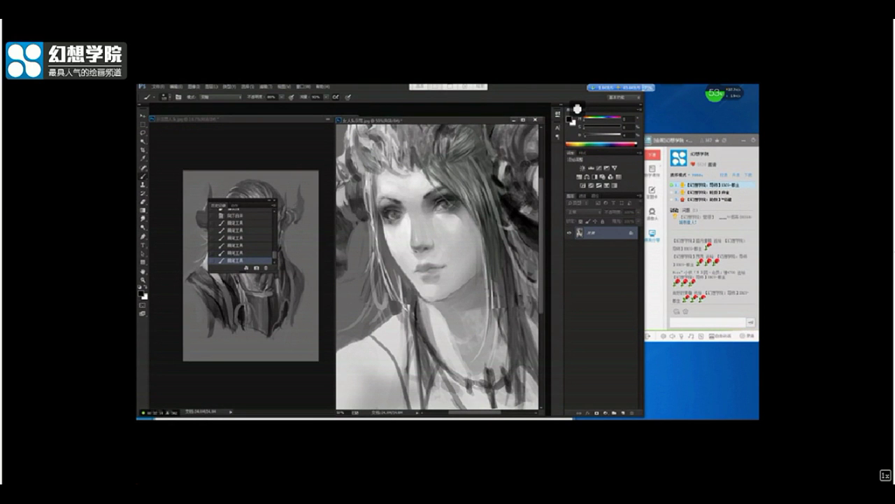
{"action": "mouse_move", "coordinate": [420, 266]}
{"action": "left_mouse_down"}
{"action": "mouse_move", "coordinate": [440, 269]}
{"action": "mouse_move", "coordinate": [441, 258]}
{"action": "left_mouse_up"}
{"action": "key", "text": "ctrl+z"}
{"action": "key", "text": "ctrl+z"}
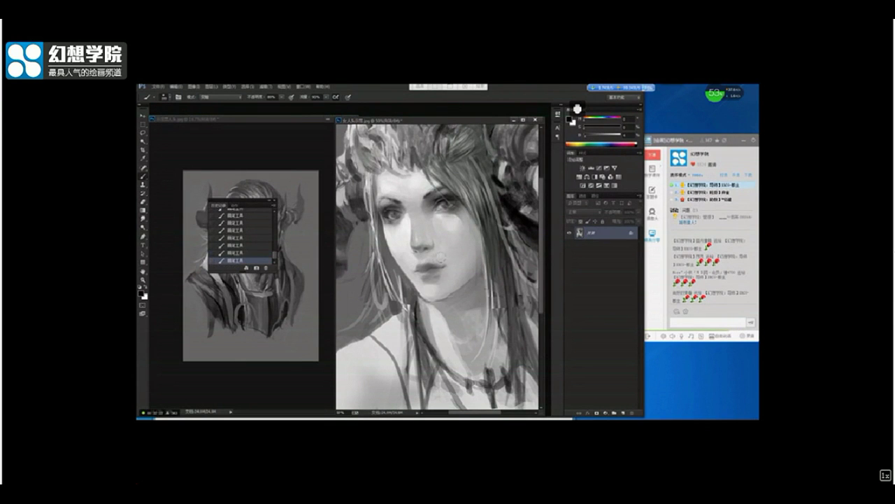
Fit the woman's portrait in view and enlarge the History panel to show its snapshots
{"action": "key", "text": "ctrl+minus"}
{"action": "key", "text": "ctrl+minus"}
{"action": "key", "text": "ctrl+minus"}
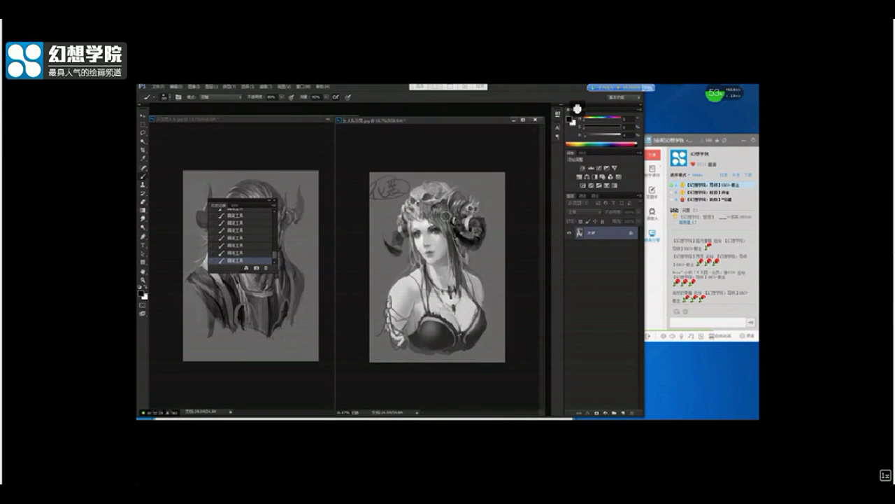
{"action": "left_click_drag", "start_coordinate": [251, 203], "coordinate": [261, 182]}
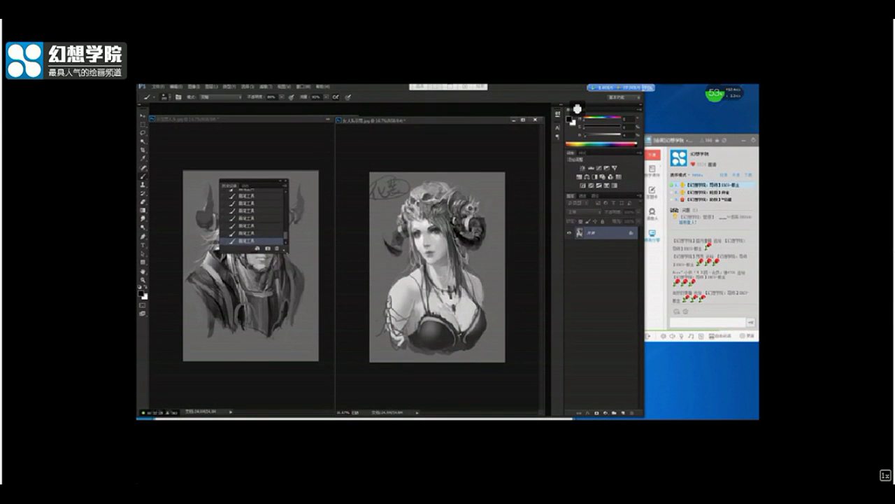
{"action": "left_click_drag", "start_coordinate": [288, 253], "coordinate": [302, 356]}
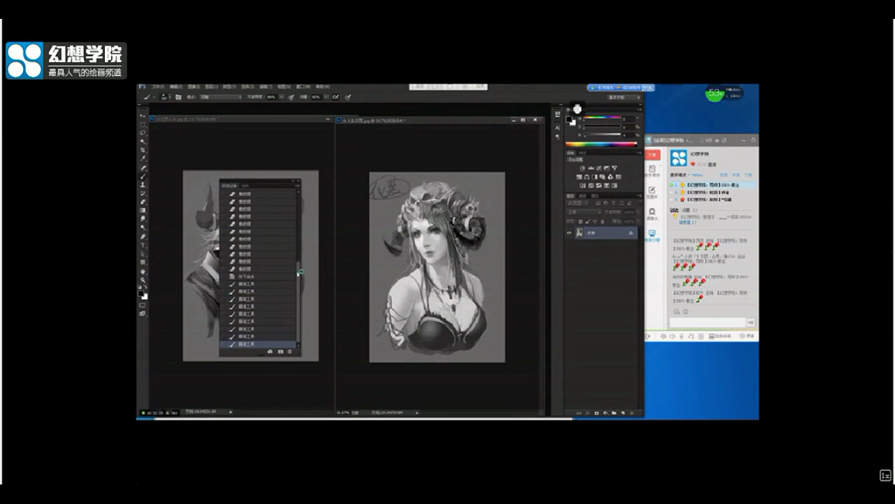
{"action": "left_click_drag", "start_coordinate": [299, 280], "coordinate": [308, 203]}
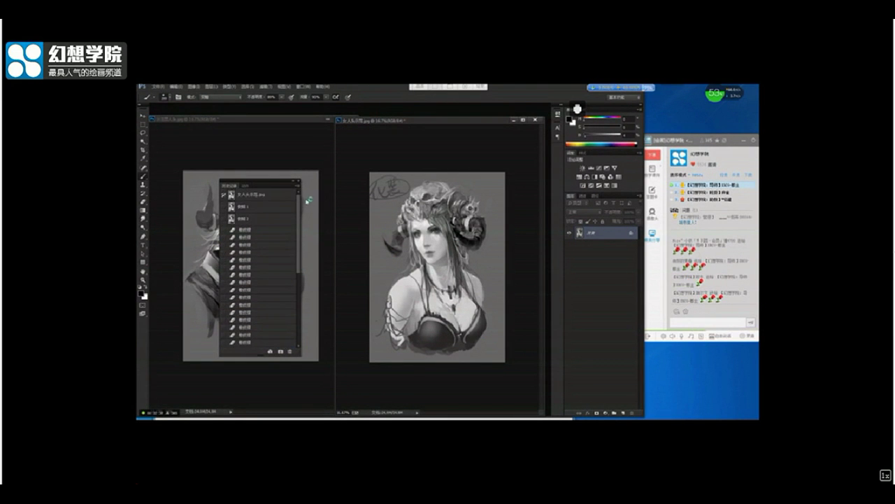
Compare the portrait's opened state with the two saved snapshots in the history
{"action": "left_click", "coordinate": [259, 201]}
{"action": "left_click", "coordinate": [260, 207]}
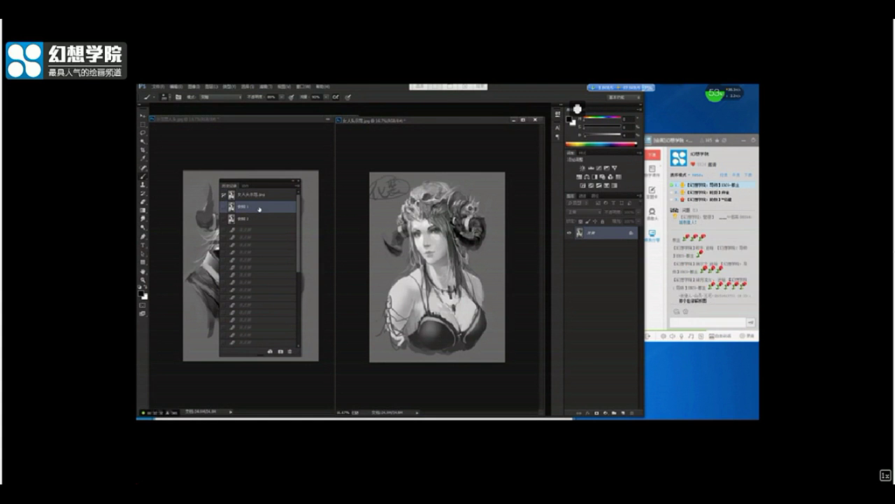
{"action": "left_click", "coordinate": [260, 219]}
{"action": "left_click", "coordinate": [259, 208]}
{"action": "left_click", "coordinate": [260, 197]}
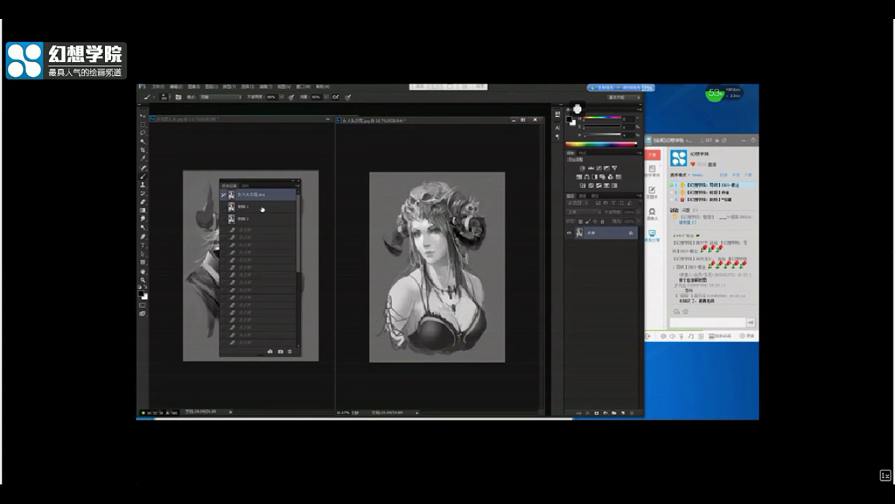
{"action": "left_click", "coordinate": [261, 208]}
{"action": "left_click", "coordinate": [260, 219]}
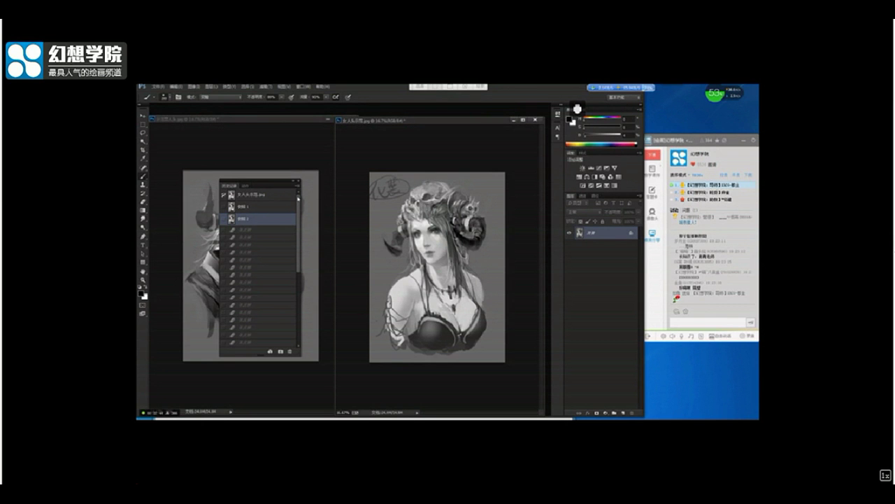
Move the History panel off the man's portrait and compare the woman's opened state with both saved snapshots
{"action": "left_click_drag", "start_coordinate": [271, 184], "coordinate": [365, 309]}
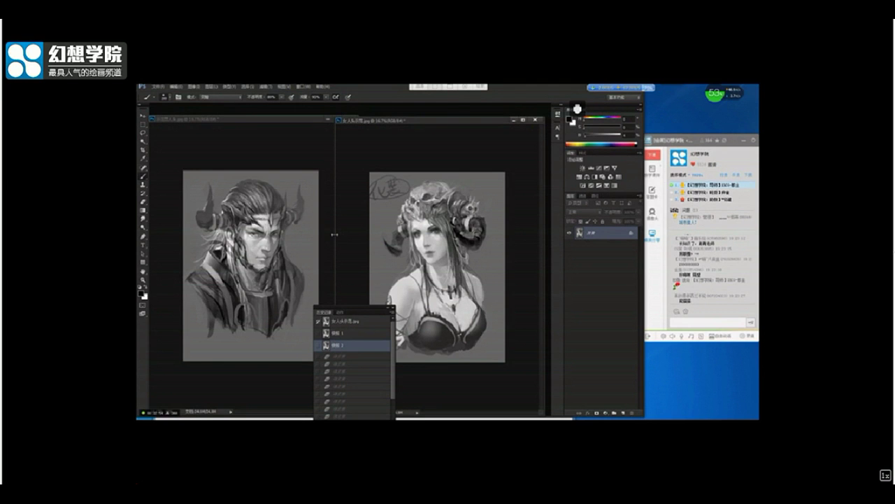
{"action": "left_click", "coordinate": [363, 320]}
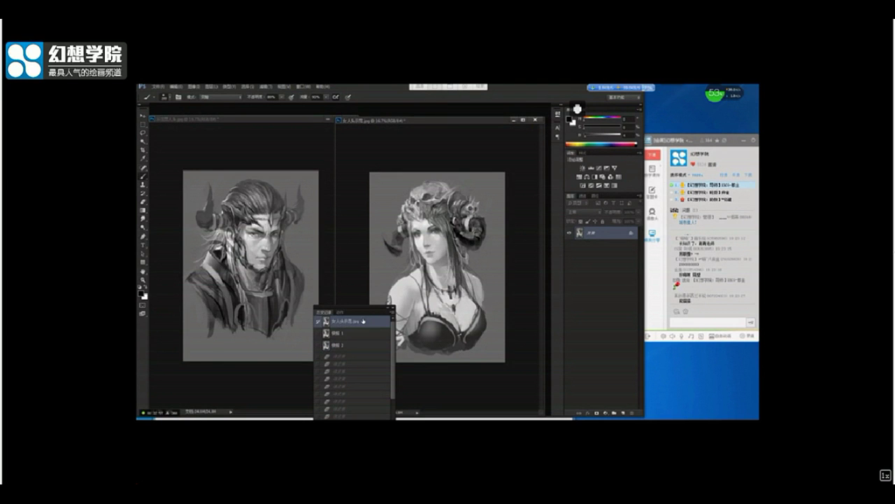
{"action": "left_click", "coordinate": [363, 332]}
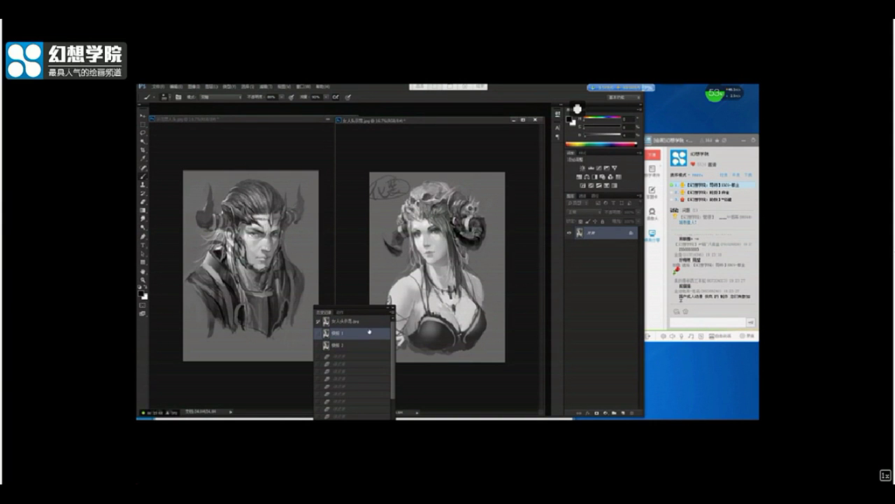
{"action": "left_click", "coordinate": [367, 345]}
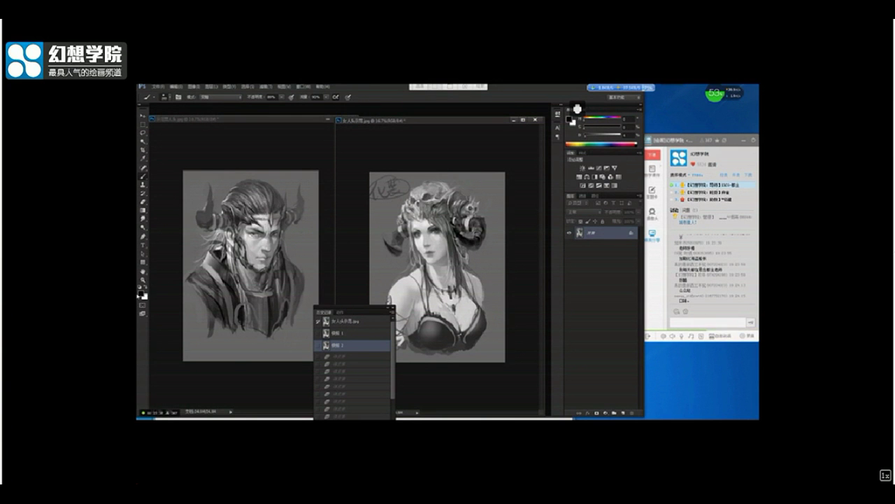
{"action": "left_click", "coordinate": [140, 296]}
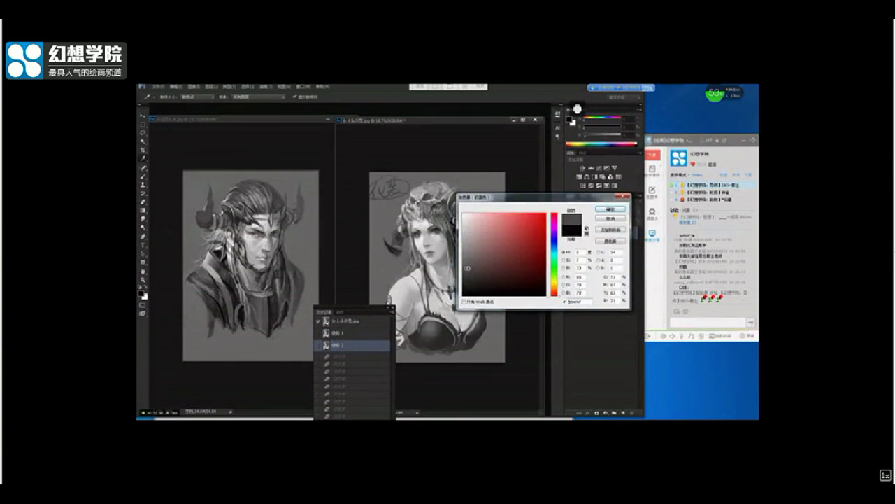
{"action": "left_click", "coordinate": [606, 219]}
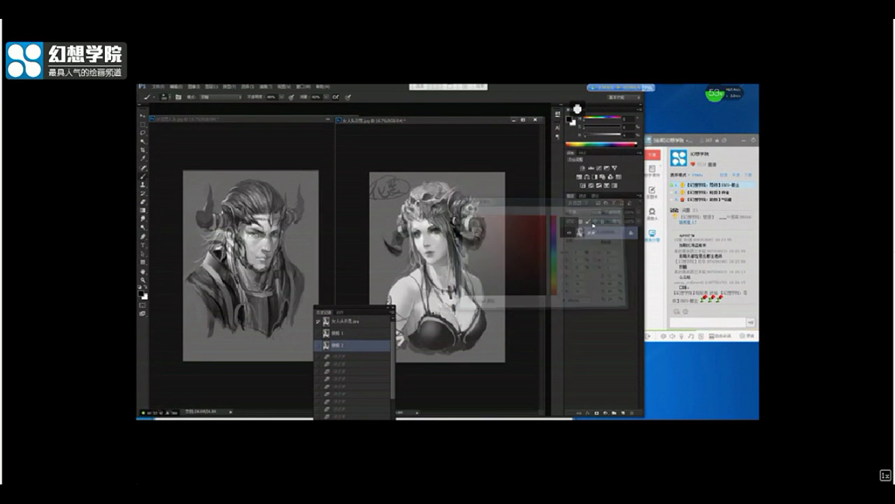
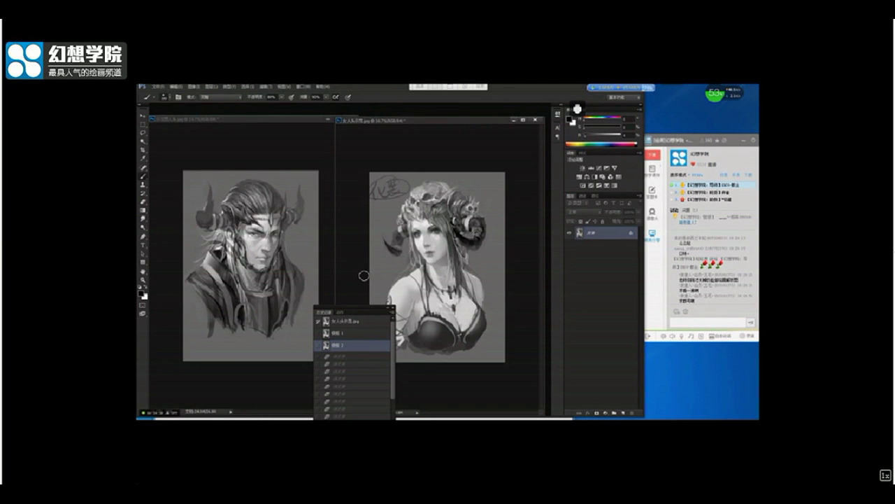
Shift the History panel off the woman's arm and examine her eyes and facial shading up close and at a distance
{"action": "left_click_drag", "start_coordinate": [363, 310], "coordinate": [341, 309]}
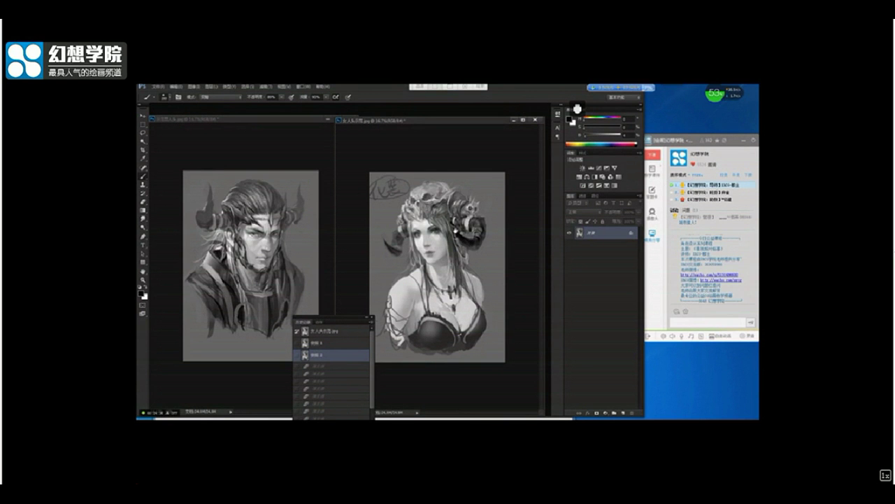
{"action": "scroll", "coordinate": [455, 231], "scroll_direction": "up", "scroll_amount": 3}
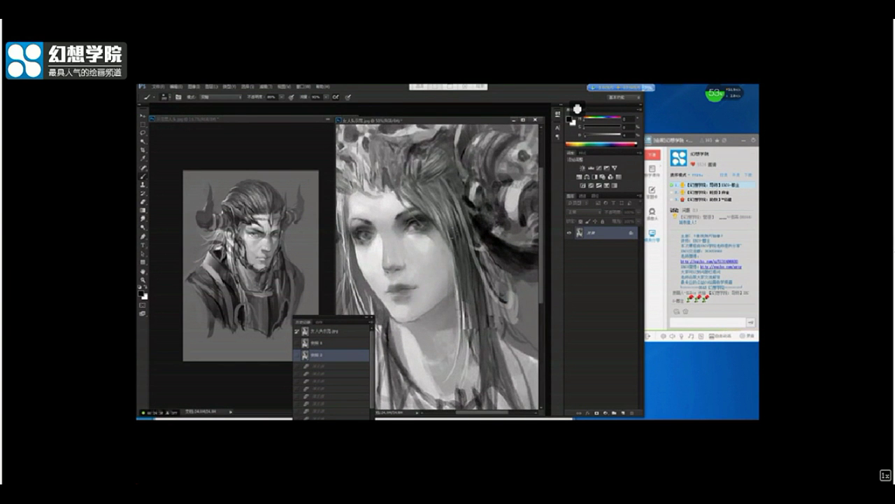
{"action": "scroll", "coordinate": [453, 220], "scroll_direction": "up", "scroll_amount": 2}
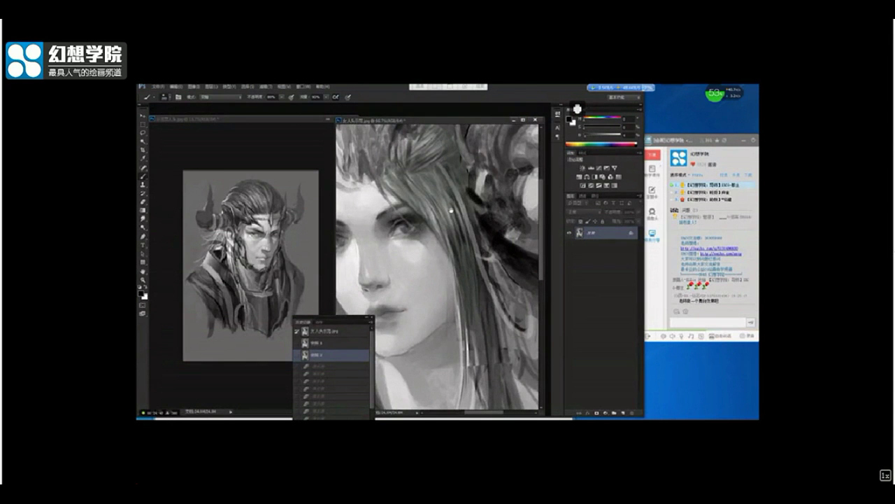
{"action": "scroll", "coordinate": [464, 222], "scroll_direction": "down", "scroll_amount": 5}
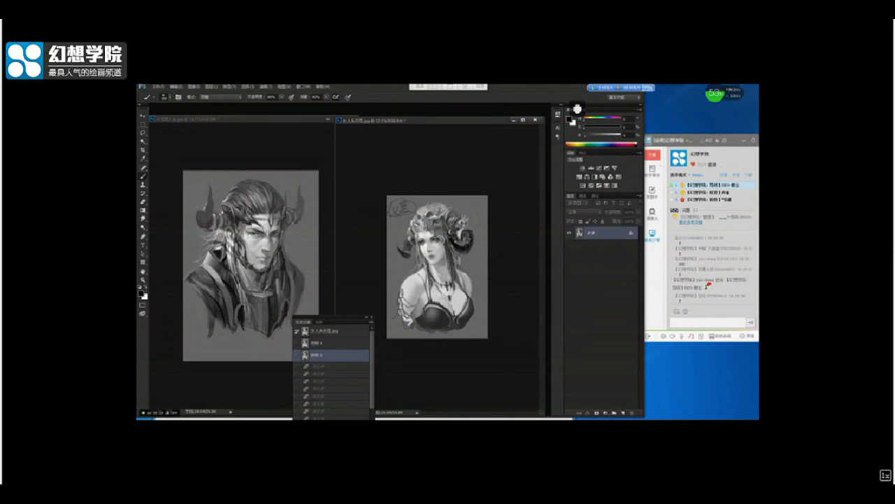
Flip the canvas of the woman's portrait horizontally
{"action": "key", "text": "ctrl+plus"}
{"action": "key", "text": "ctrl+plus"}
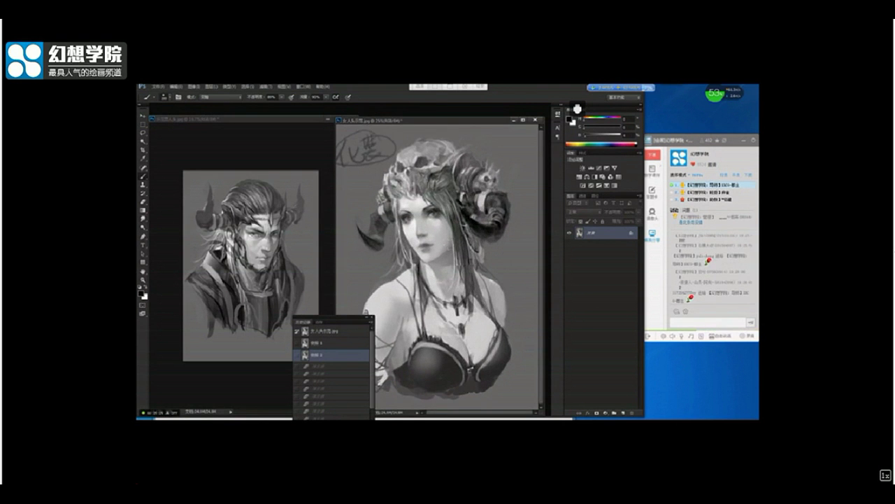
{"action": "key", "text": "ctrl+shift+h"}
{"action": "key", "text": "ctrl+equal"}
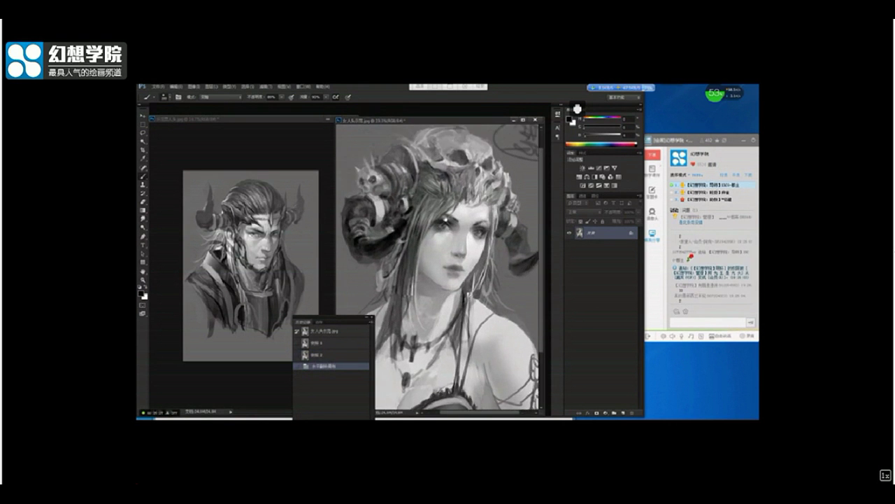
{"action": "left_click_drag", "start_coordinate": [375, 234], "coordinate": [400, 231]}
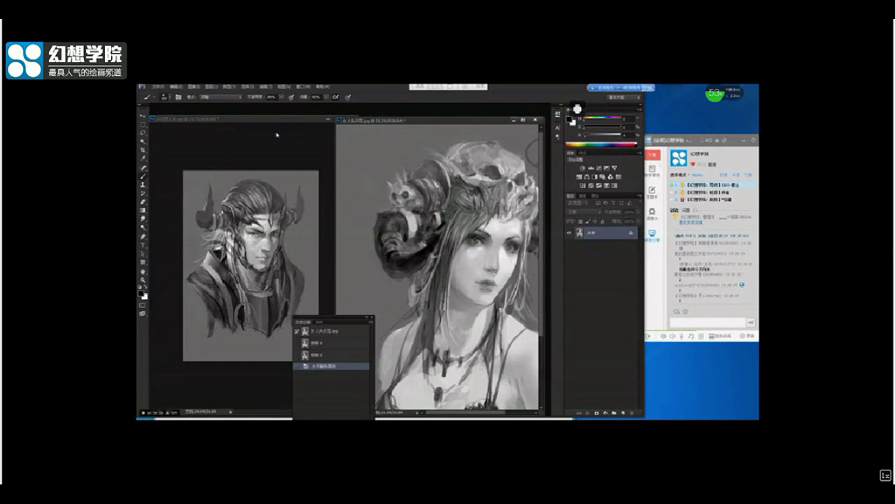
Bring the man's portrait window forward, flip its canvas horizontally and move the History panel down off his collar
{"action": "left_click_drag", "start_coordinate": [279, 121], "coordinate": [286, 134]}
{"action": "left_click", "coordinate": [268, 207], "text": "ctrl"}
{"action": "left_click", "coordinate": [268, 206], "text": "ctrl"}
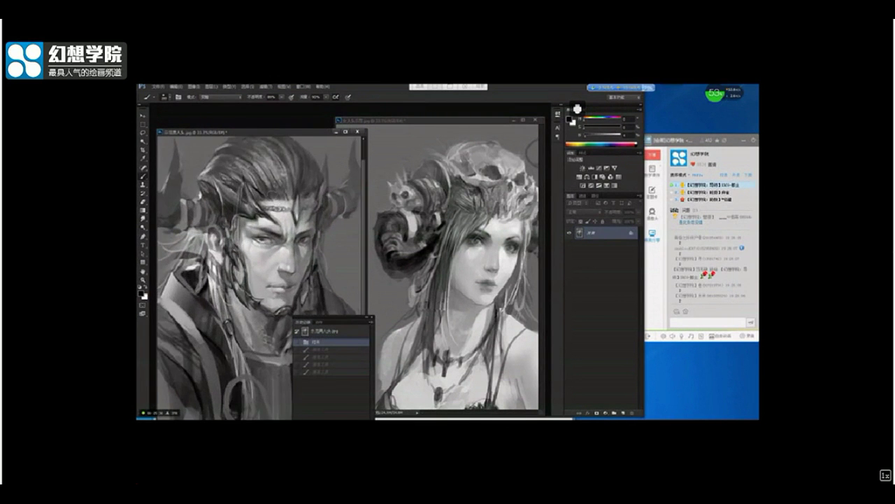
{"action": "key", "text": "ctrl+shift+h"}
{"action": "left_click_drag", "start_coordinate": [274, 190], "coordinate": [262, 216]}
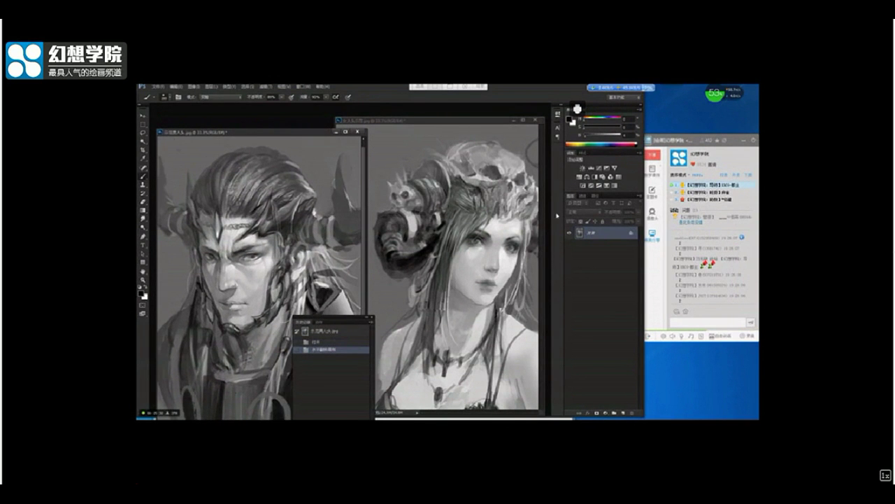
{"action": "key", "text": "l"}
{"action": "left_click_drag", "start_coordinate": [320, 317], "coordinate": [324, 364]}
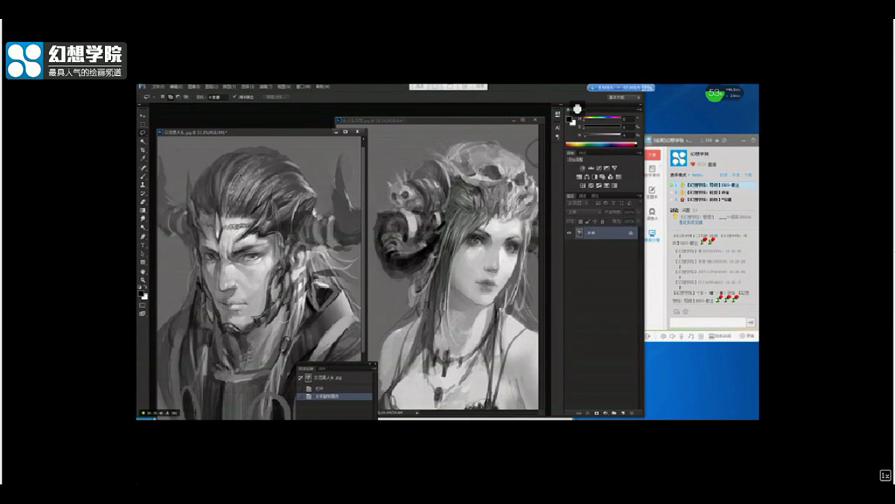
Choose a different brush preset and paint short strokes on the man's hair with tones sampled from it
{"action": "key", "text": "b"}
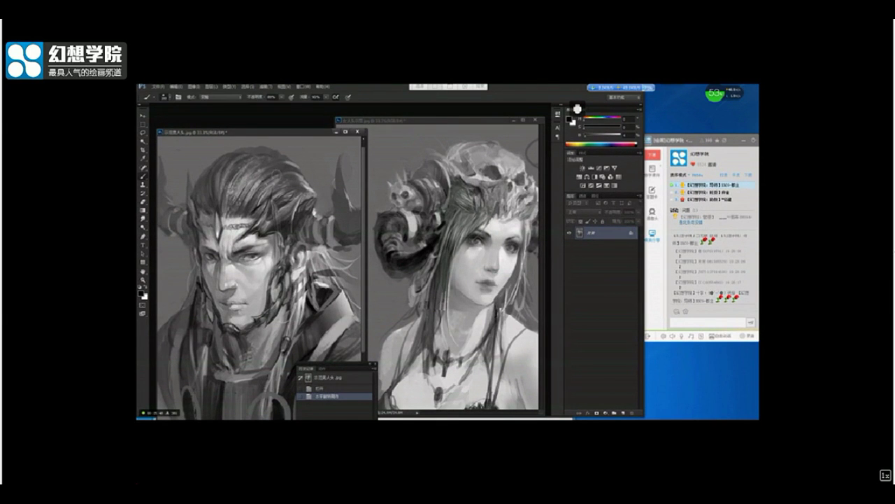
{"action": "right_click", "coordinate": [279, 173]}
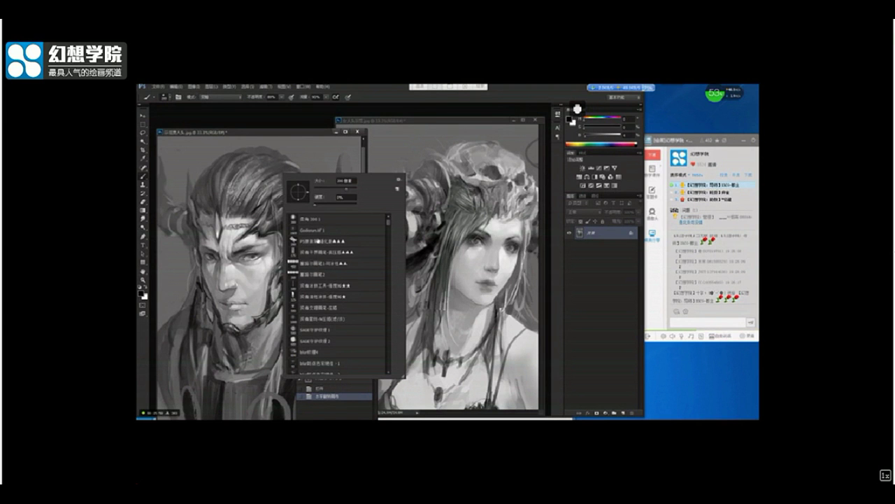
{"action": "left_click", "coordinate": [323, 239]}
{"action": "left_click", "coordinate": [260, 165], "text": "alt"}
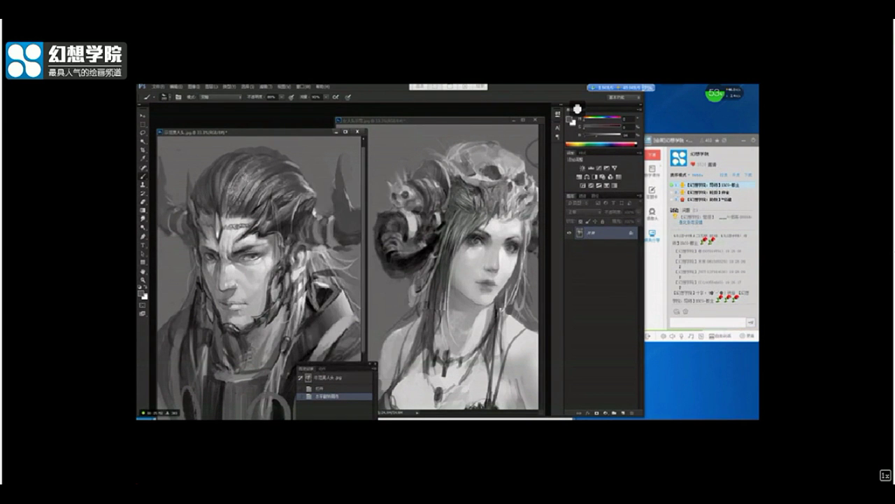
{"action": "left_click_drag", "start_coordinate": [260, 171], "coordinate": [255, 180]}
{"action": "left_click", "coordinate": [258, 188], "text": "alt"}
{"action": "left_click", "coordinate": [257, 187]}
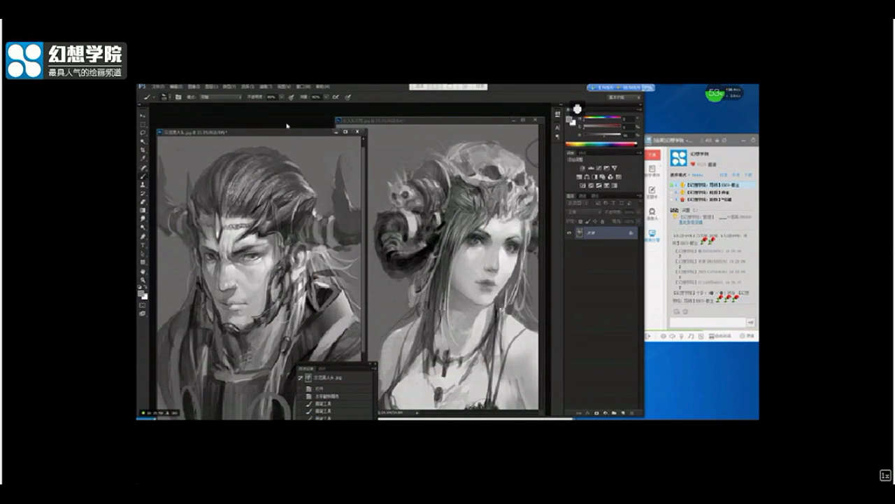
Set the brush mode to Normal and repaint the man's hair with a range of grays sampled from the portrait
{"action": "left_click", "coordinate": [237, 98]}
{"action": "left_click", "coordinate": [223, 107]}
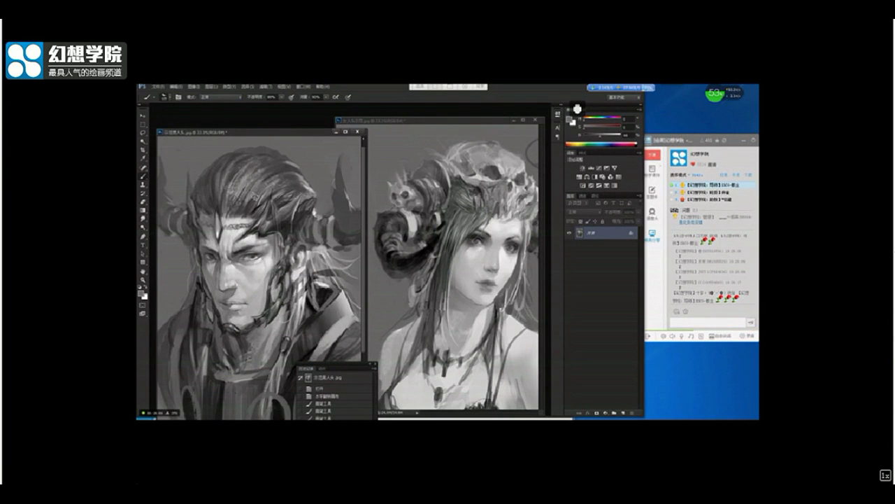
{"action": "mouse_move", "coordinate": [272, 182]}
{"action": "left_mouse_down"}
{"action": "mouse_move", "coordinate": [256, 189]}
{"action": "mouse_move", "coordinate": [238, 168]}
{"action": "mouse_move", "coordinate": [242, 207]}
{"action": "mouse_move", "coordinate": [256, 196]}
{"action": "left_mouse_up"}
{"action": "left_click", "coordinate": [237, 184], "text": "alt"}
{"action": "left_click", "coordinate": [243, 197], "text": "alt"}
{"action": "left_click", "coordinate": [246, 206], "text": "alt"}
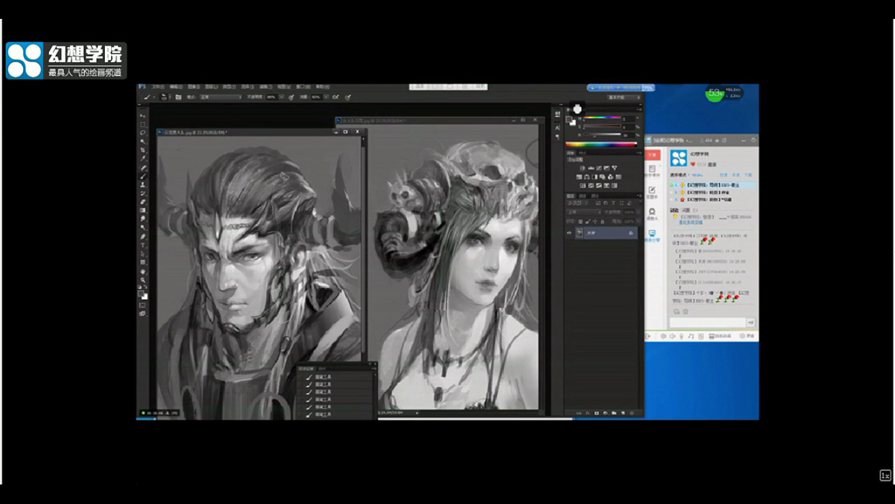
{"action": "left_click", "coordinate": [269, 169], "text": "alt"}
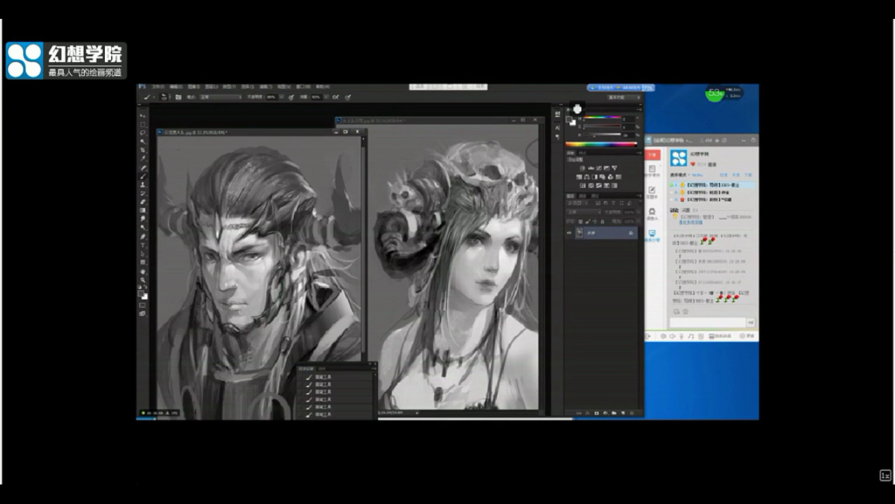
{"action": "left_click", "coordinate": [215, 186], "text": "alt"}
{"action": "left_click", "coordinate": [295, 191], "text": "alt"}
{"action": "left_click", "coordinate": [256, 206], "text": "alt"}
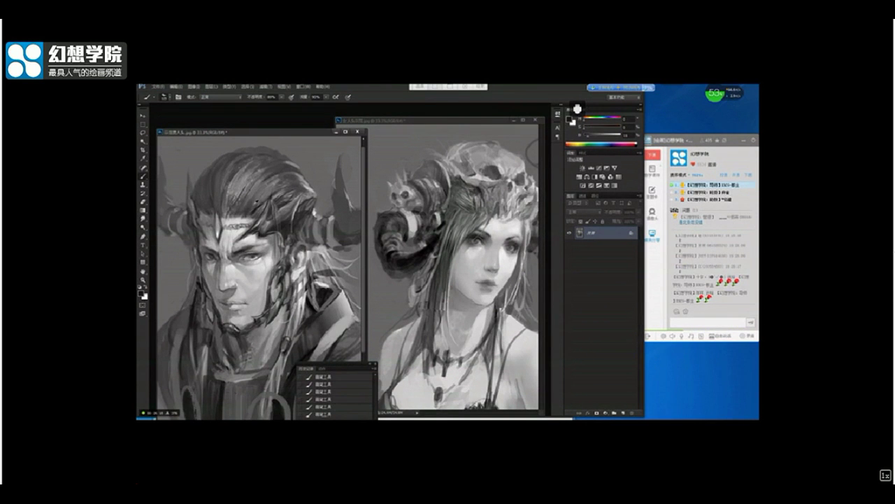
{"action": "left_click_drag", "start_coordinate": [217, 211], "coordinate": [223, 168]}
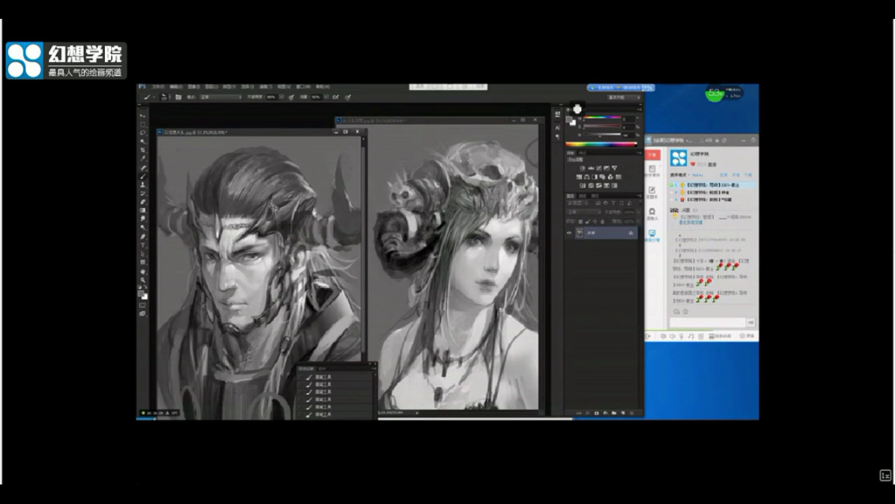
Widen the man's portrait window across the workspace, over the woman's portrait
{"action": "key", "text": "ctrl+minus"}
{"action": "key", "text": "ctrl+minus"}
{"action": "key", "text": "ctrl+minus"}
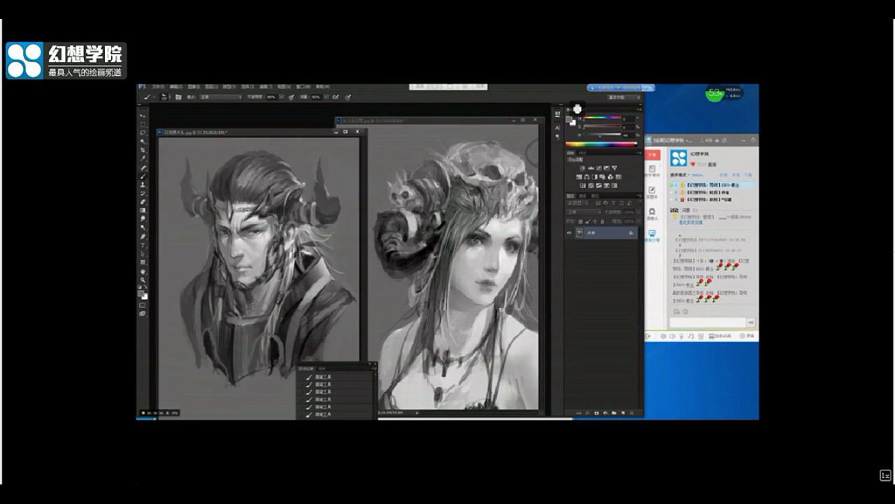
{"action": "key", "text": "ctrl+plus"}
{"action": "key", "text": "ctrl+plus"}
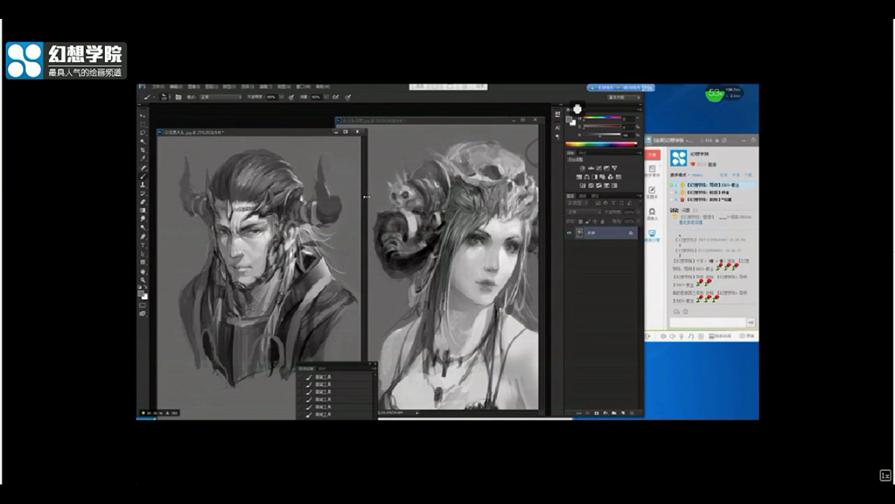
{"action": "left_click_drag", "start_coordinate": [366, 197], "coordinate": [545, 198]}
{"action": "key", "text": "ctrl+plus"}
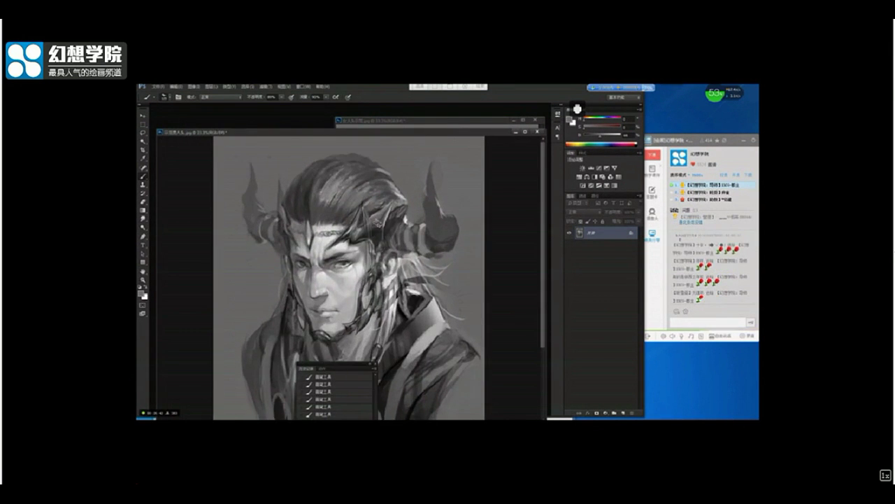
Add a new layer, outline the man's hair with the Lasso and fill the selection with the gray foreground color
{"action": "key", "text": "l"}
{"action": "left_click", "coordinate": [623, 413]}
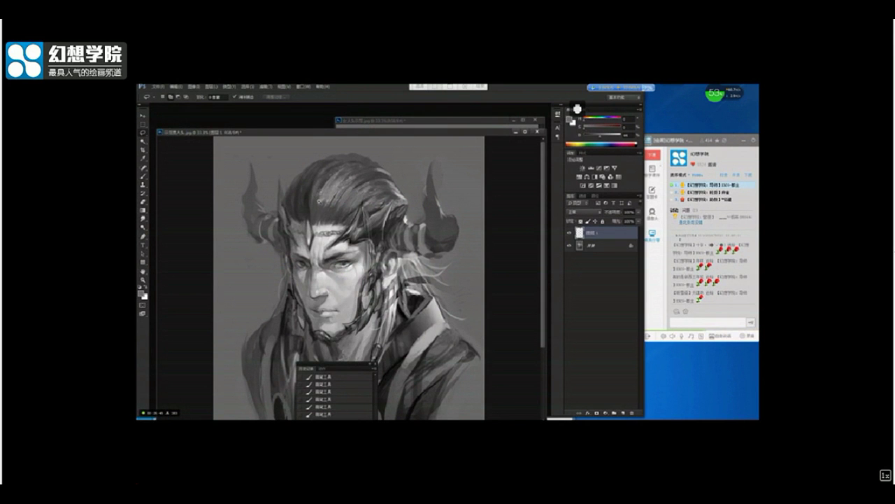
{"action": "key", "text": "ctrl+plus"}
{"action": "key", "text": "ctrl+plus"}
{"action": "left_click_drag", "start_coordinate": [287, 140], "coordinate": [326, 207]}
{"action": "scroll", "coordinate": [303, 236], "scroll_direction": "down", "scroll_amount": 1}
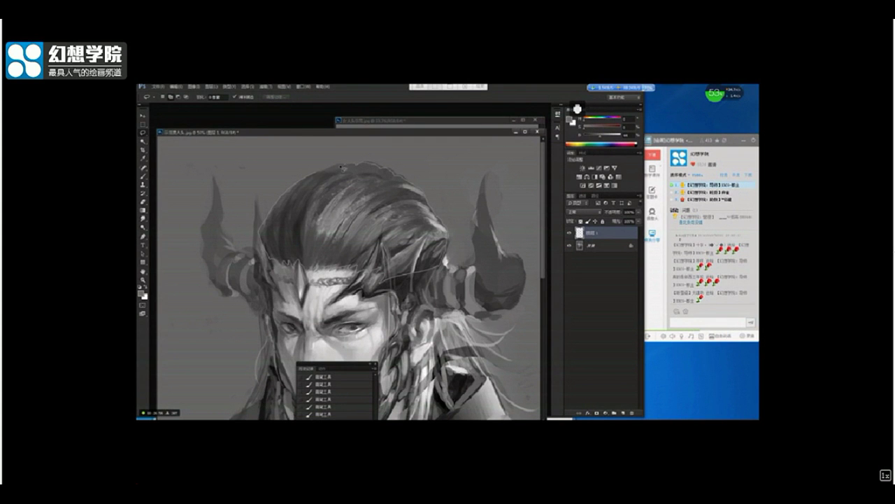
{"action": "key", "text": "ctrl+minus"}
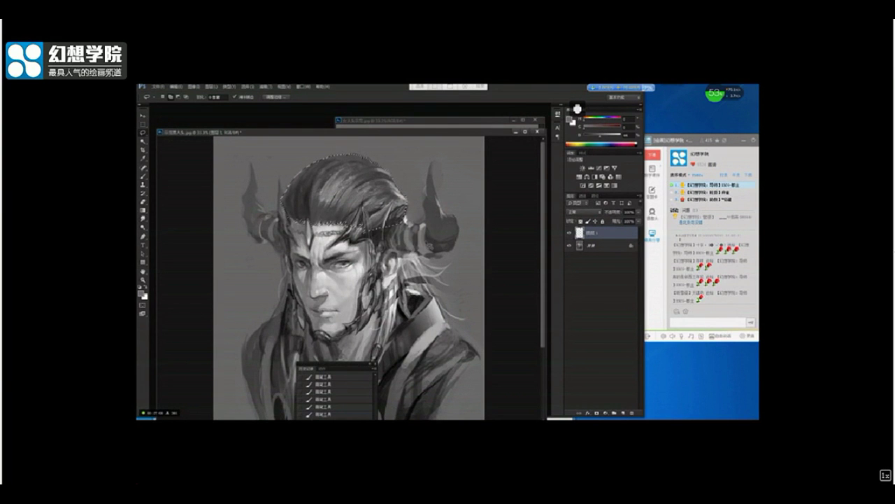
{"action": "key", "text": "Delete"}
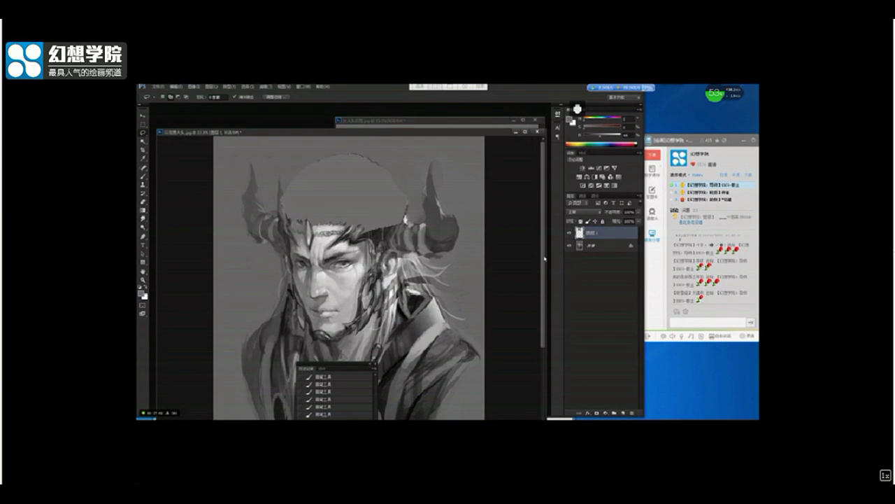
Add another new layer and place it directly beneath the gray hair-fill layer
{"action": "left_click", "coordinate": [622, 412]}
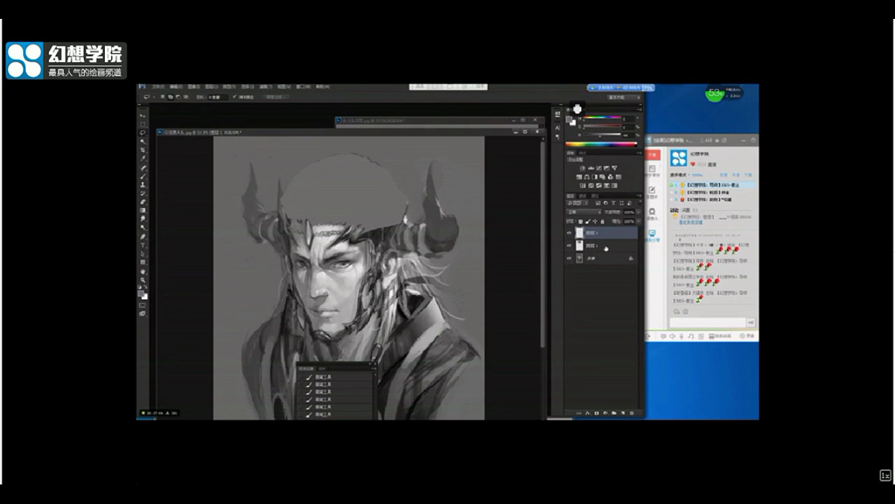
{"action": "left_click_drag", "start_coordinate": [606, 245], "coordinate": [590, 257]}
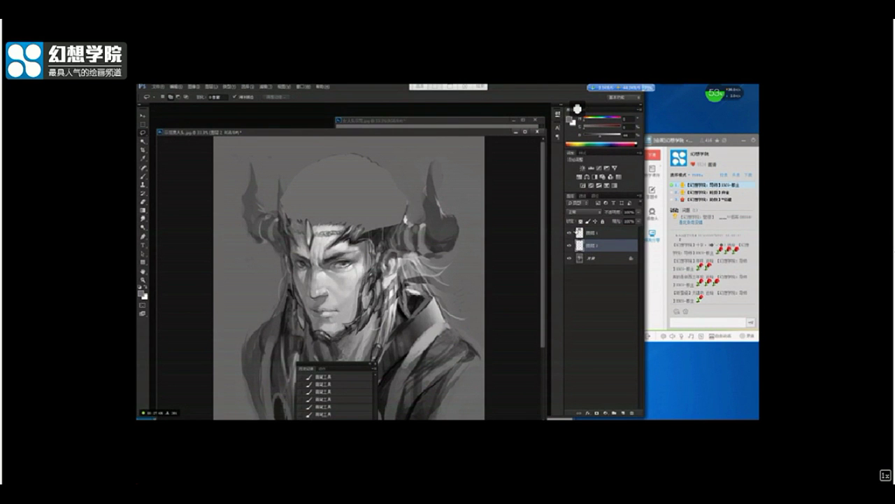
Fill the new layer beneath the hair shape with the gray foreground color and raise its lightness using Hue/Saturation
{"action": "key", "text": "alt+BackSpace"}
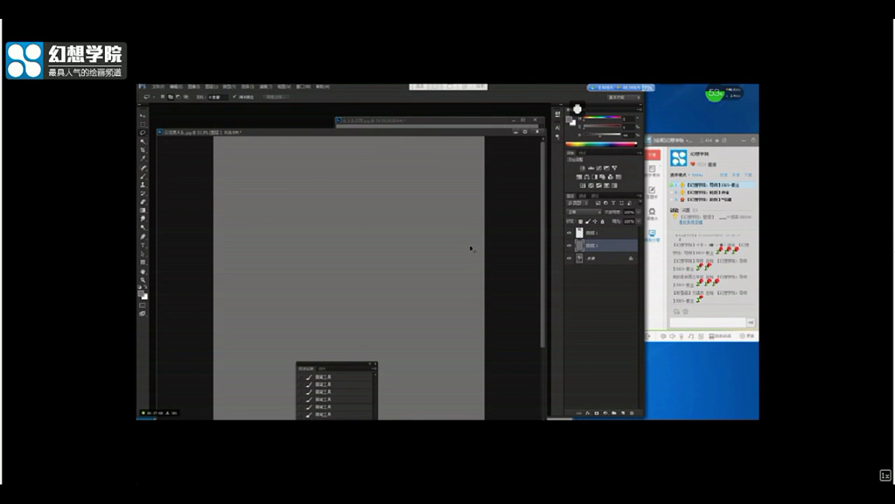
{"action": "key", "text": "ctrl+u"}
{"action": "left_click_drag", "start_coordinate": [589, 278], "coordinate": [594, 278]}
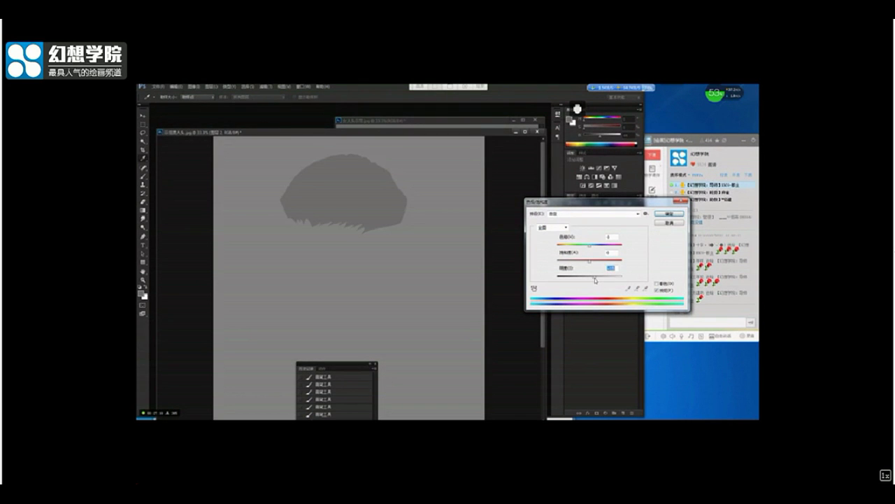
{"action": "left_click", "coordinate": [661, 212]}
Select the hair-shape layer and lower its lightness using Hue/Saturation so it is darker than the backdrop
{"action": "left_click", "coordinate": [593, 234]}
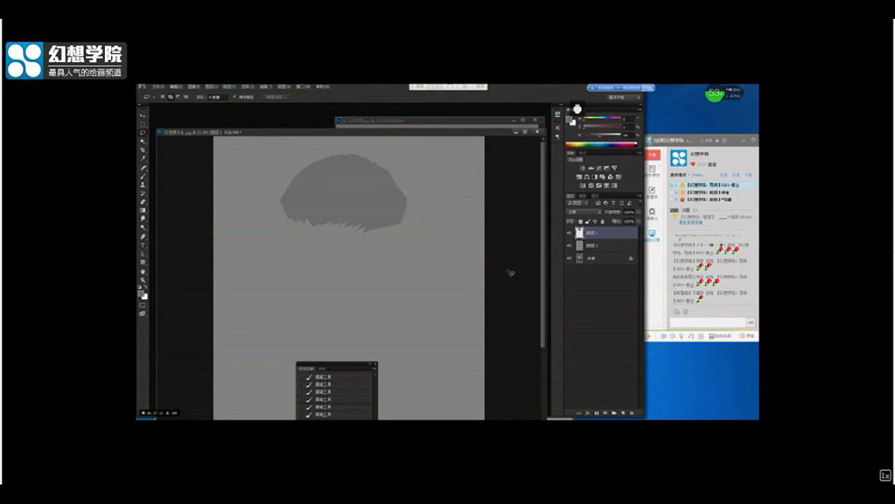
{"action": "key", "text": "ctrl+u"}
{"action": "left_click_drag", "start_coordinate": [590, 277], "coordinate": [582, 279]}
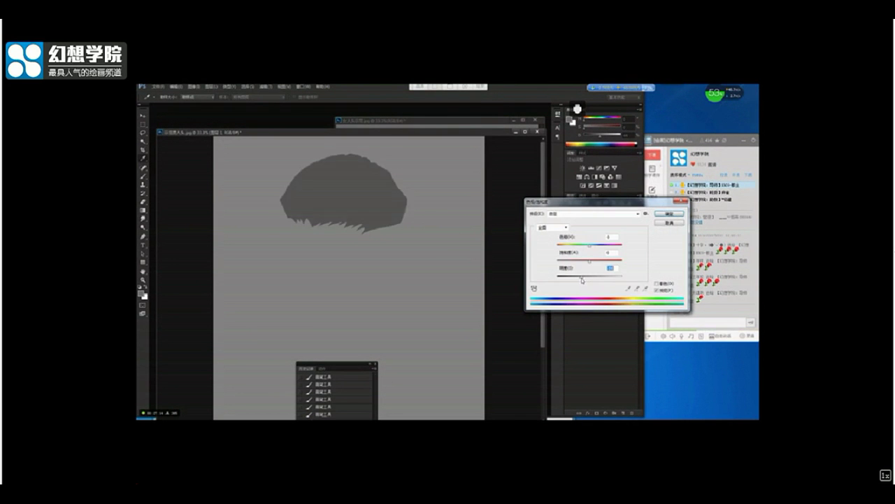
{"action": "left_click", "coordinate": [669, 213]}
{"action": "key", "text": "l"}
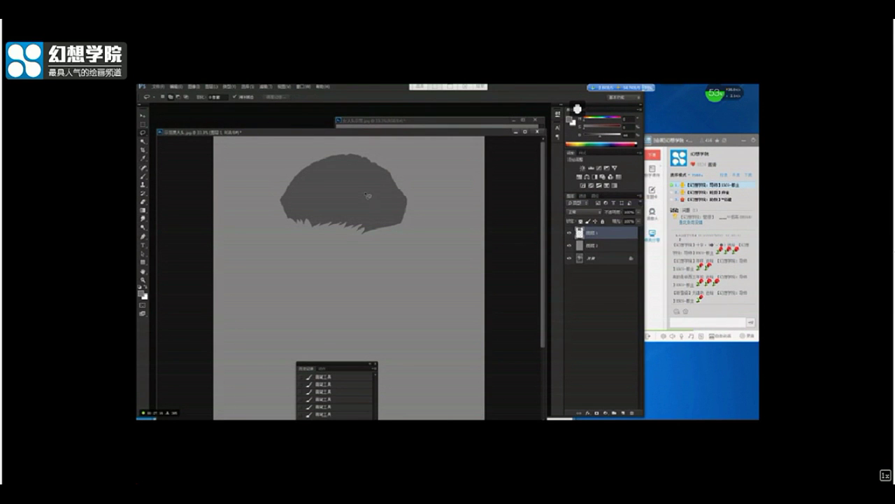
Lock the hair-shape layer's transparent pixels and choose the soft round brush, the first preset in the list
{"action": "key", "text": "b"}
{"action": "key", "text": "slash"}
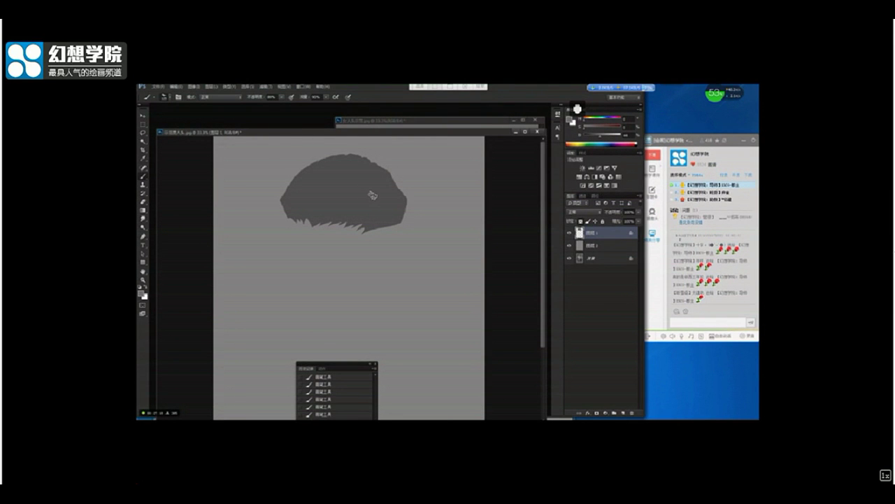
{"action": "right_click", "coordinate": [364, 169]}
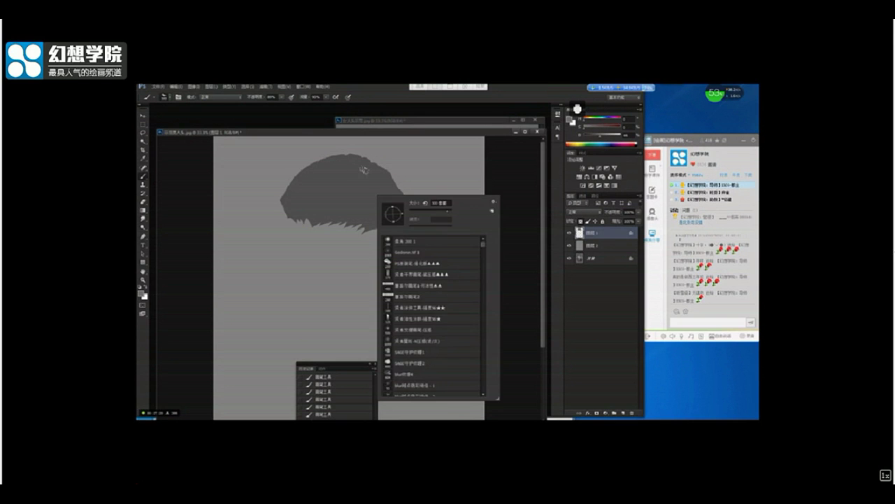
{"action": "left_click", "coordinate": [438, 242]}
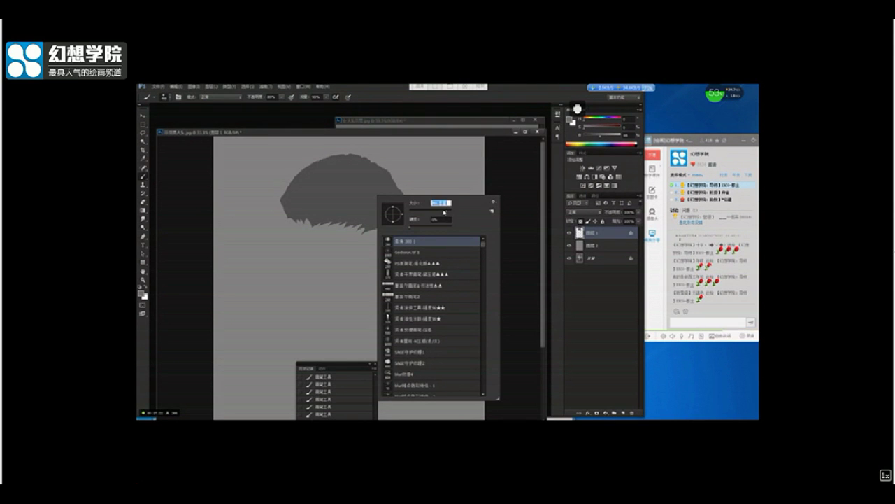
{"action": "left_click", "coordinate": [443, 135]}
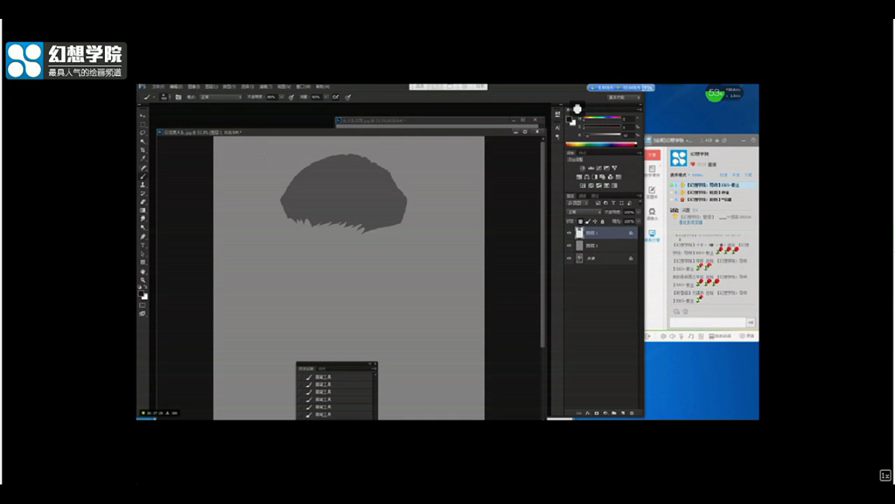
Shade the hair shape softly with near-black at the sides, leaving a lighter gray area in the upper middle
{"action": "mouse_move", "coordinate": [262, 186]}
{"action": "left_mouse_down"}
{"action": "mouse_move", "coordinate": [265, 158]}
{"action": "mouse_move", "coordinate": [360, 120]}
{"action": "mouse_move", "coordinate": [306, 128]}
{"action": "mouse_move", "coordinate": [286, 213]}
{"action": "left_mouse_up"}
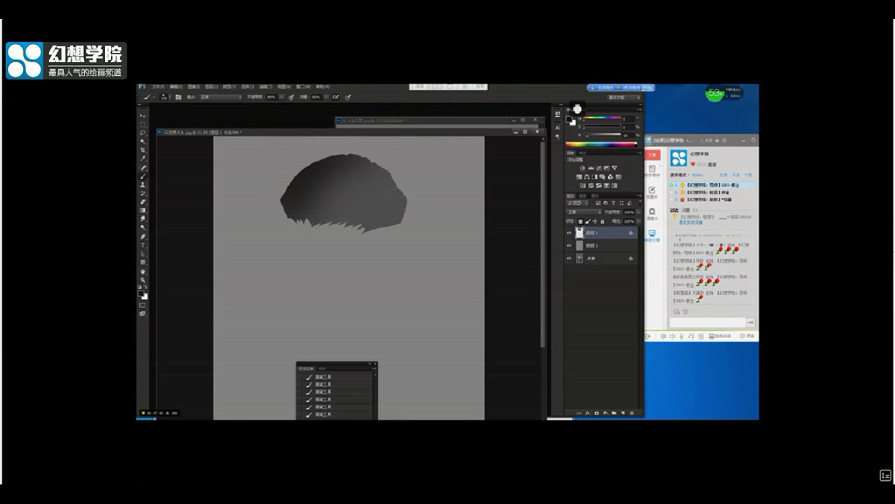
{"action": "mouse_move", "coordinate": [343, 157]}
{"action": "left_mouse_down"}
{"action": "mouse_move", "coordinate": [309, 221]}
{"action": "mouse_move", "coordinate": [290, 219]}
{"action": "left_mouse_up"}
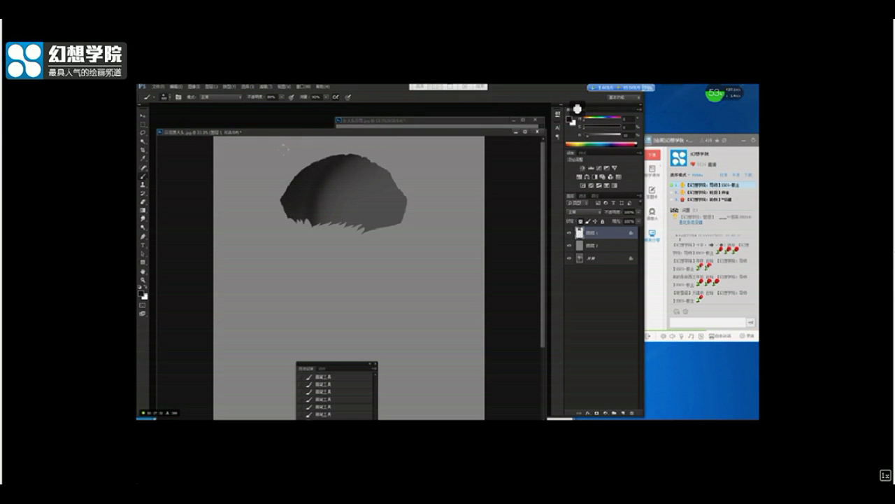
{"action": "mouse_move", "coordinate": [364, 167]}
{"action": "left_mouse_down"}
{"action": "mouse_move", "coordinate": [387, 180]}
{"action": "mouse_move", "coordinate": [396, 214]}
{"action": "mouse_move", "coordinate": [362, 228]}
{"action": "mouse_move", "coordinate": [336, 222]}
{"action": "mouse_move", "coordinate": [412, 219]}
{"action": "mouse_move", "coordinate": [400, 200]}
{"action": "mouse_move", "coordinate": [389, 208]}
{"action": "mouse_move", "coordinate": [358, 204]}
{"action": "left_mouse_up"}
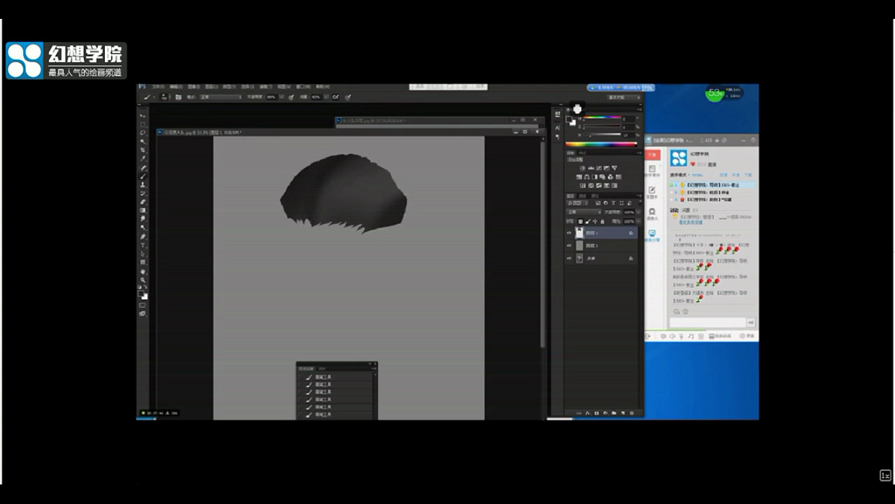
{"action": "left_click", "coordinate": [437, 175], "text": "alt"}
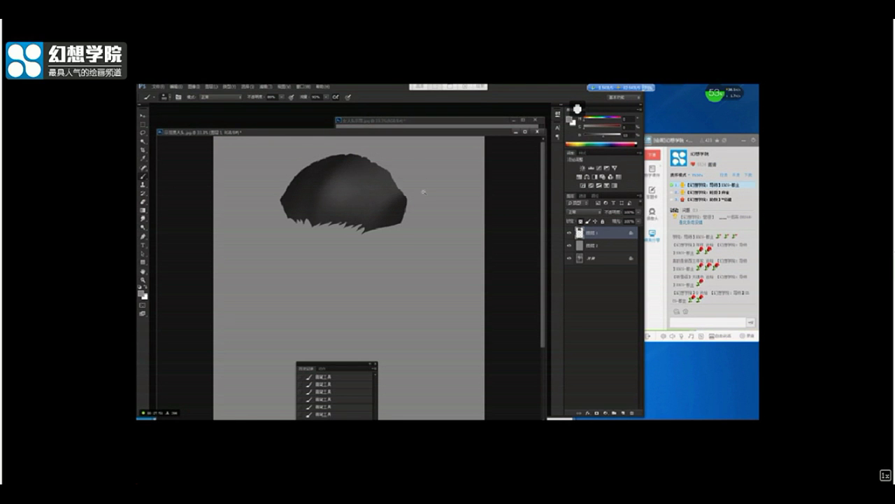
{"action": "key", "text": "ctrl+minus"}
{"action": "key", "text": "ctrl+minus"}
{"action": "key", "text": "ctrl+plus"}
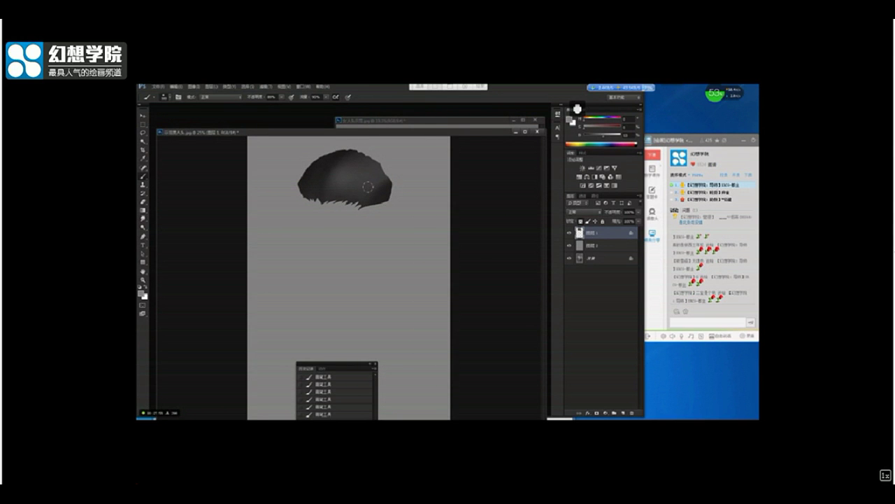
{"action": "key", "text": "ctrl+plus"}
Choose the third brush preset and paint curved dark strands across the hair shape with tones sampled from it
{"action": "right_click", "coordinate": [385, 193]}
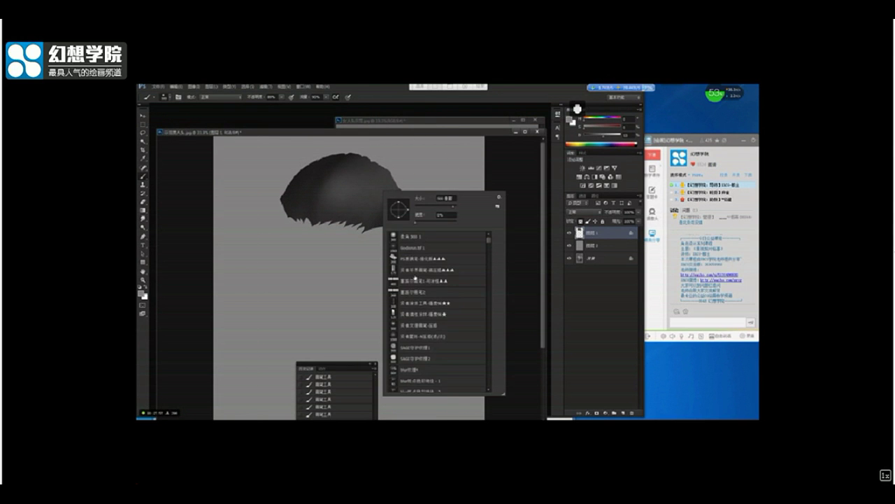
{"action": "left_click", "coordinate": [413, 259]}
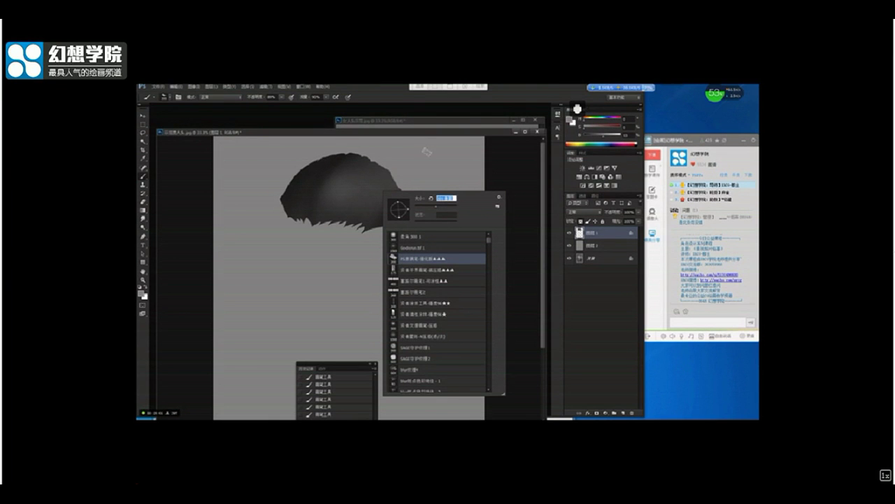
{"action": "left_click", "coordinate": [428, 134]}
{"action": "left_click", "coordinate": [359, 211], "text": "alt"}
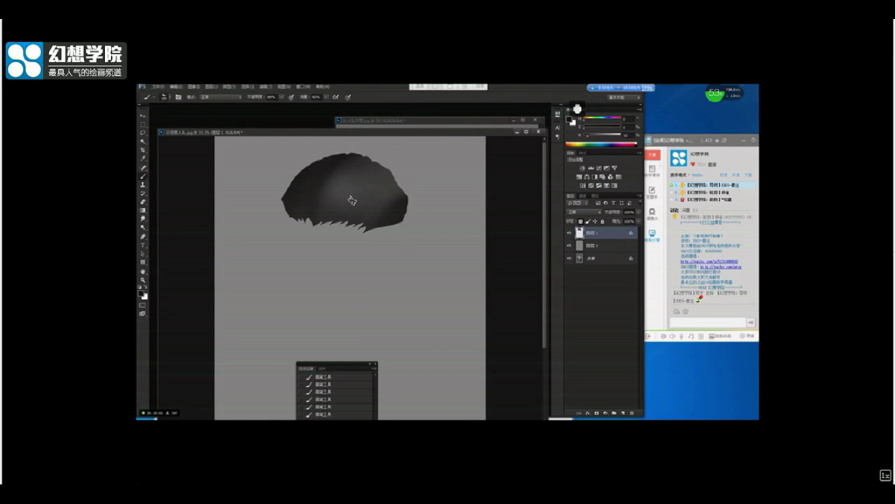
{"action": "left_click", "coordinate": [352, 201], "text": "alt"}
{"action": "left_click_drag", "start_coordinate": [329, 194], "coordinate": [319, 233]}
{"action": "mouse_move", "coordinate": [363, 160]}
{"action": "left_mouse_down"}
{"action": "mouse_move", "coordinate": [357, 183]}
{"action": "mouse_move", "coordinate": [390, 164]}
{"action": "mouse_move", "coordinate": [336, 242]}
{"action": "mouse_move", "coordinate": [393, 168]}
{"action": "mouse_move", "coordinate": [346, 208]}
{"action": "mouse_move", "coordinate": [384, 176]}
{"action": "mouse_move", "coordinate": [351, 217]}
{"action": "mouse_move", "coordinate": [406, 173]}
{"action": "mouse_move", "coordinate": [347, 235]}
{"action": "mouse_move", "coordinate": [308, 203]}
{"action": "mouse_move", "coordinate": [315, 159]}
{"action": "mouse_move", "coordinate": [320, 180]}
{"action": "mouse_move", "coordinate": [302, 184]}
{"action": "mouse_move", "coordinate": [292, 209]}
{"action": "left_mouse_up"}
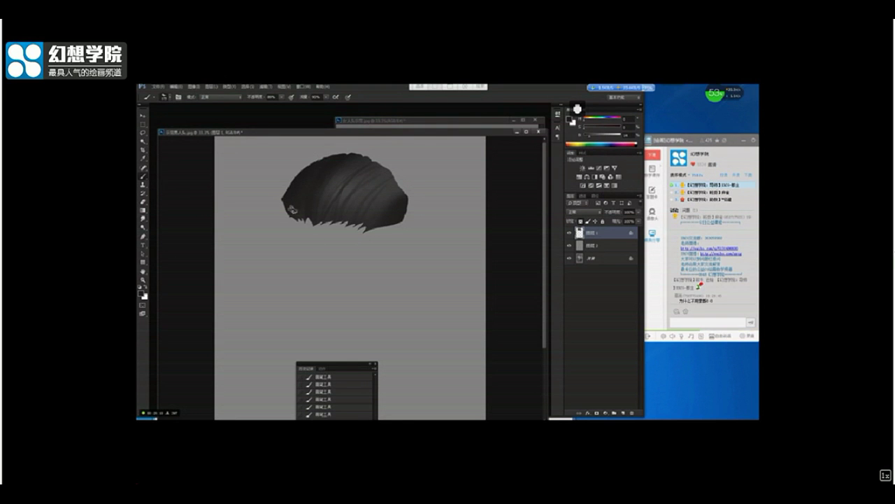
{"action": "left_click", "coordinate": [296, 209], "text": "alt"}
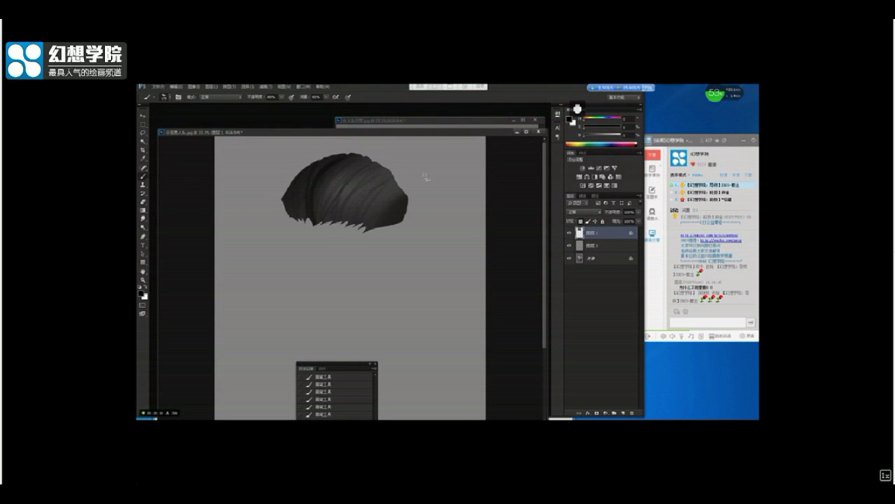
{"action": "left_click_drag", "start_coordinate": [375, 222], "coordinate": [405, 197]}
Hide the painted hair-shape layer and the gray backdrop layer to expose the original portrait
{"action": "key", "text": "ctrl+minus"}
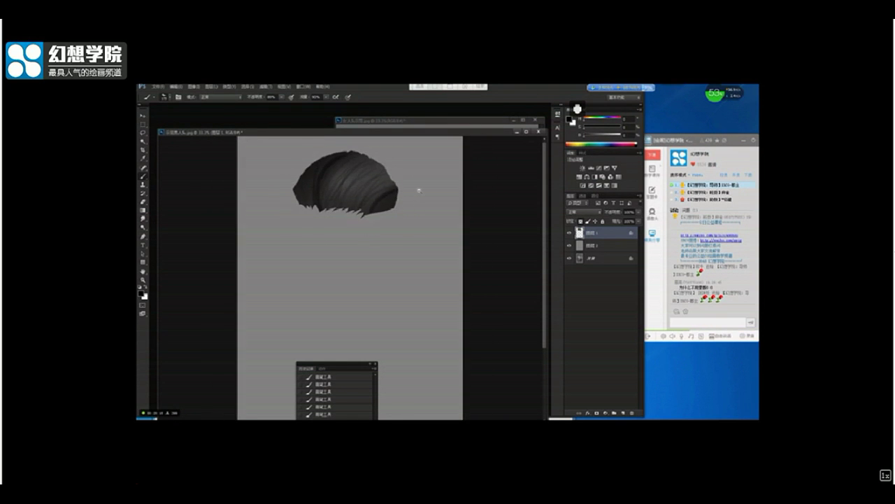
{"action": "key", "text": "ctrl+minus"}
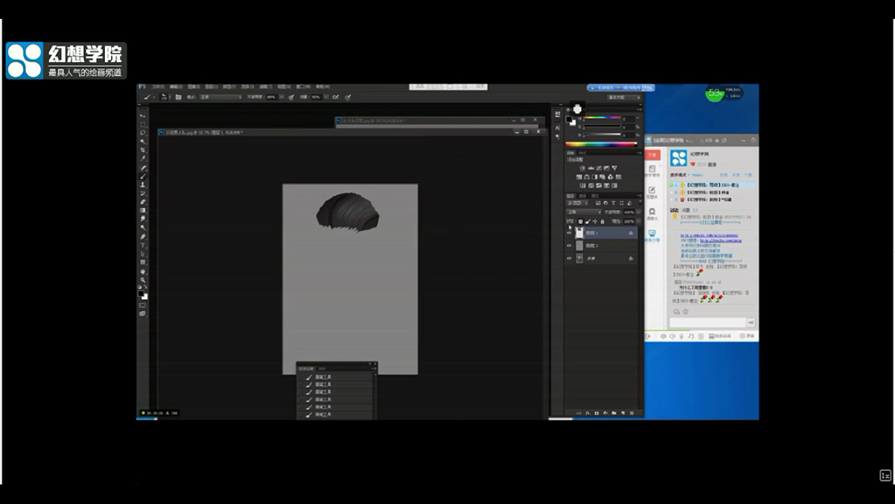
{"action": "left_click", "coordinate": [570, 245]}
{"action": "left_click", "coordinate": [568, 234]}
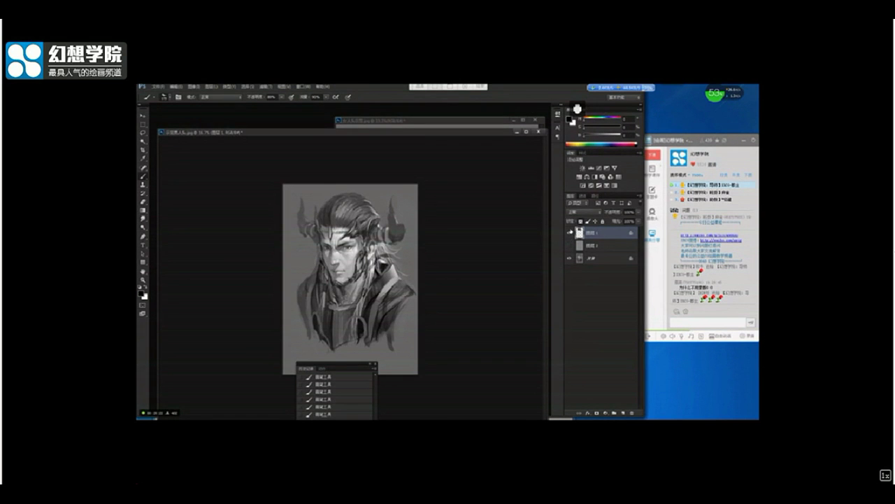
{"action": "left_click", "coordinate": [568, 234]}
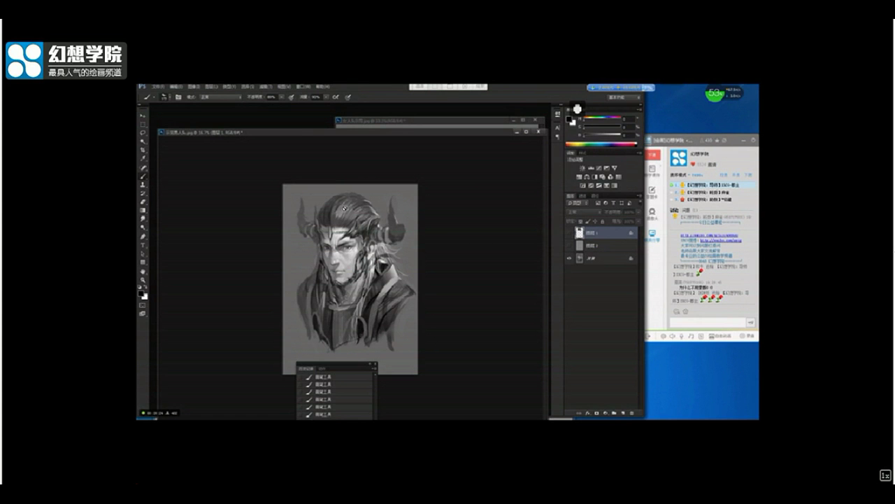
{"action": "key", "text": "ctrl+plus"}
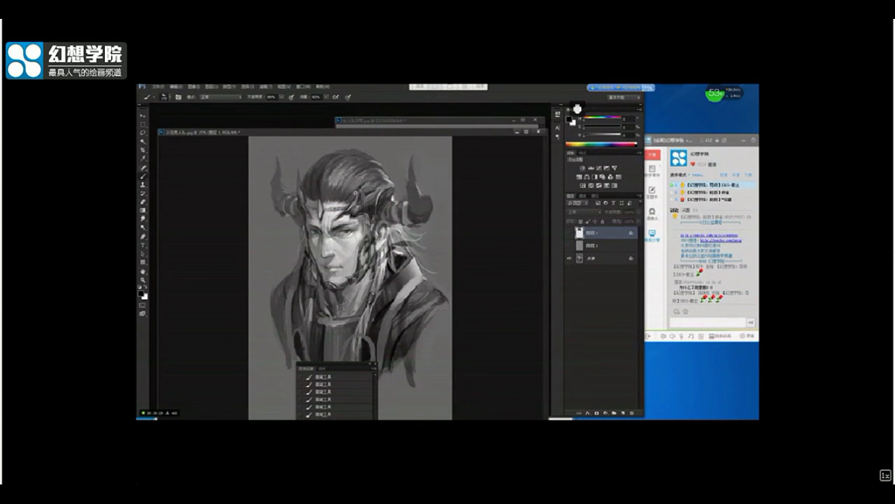
{"action": "key", "text": "ctrl+plus"}
On the portrait layer, select multiple thin hair strands with the Lasso and copy them to a new layer
{"action": "left_click", "coordinate": [609, 260]}
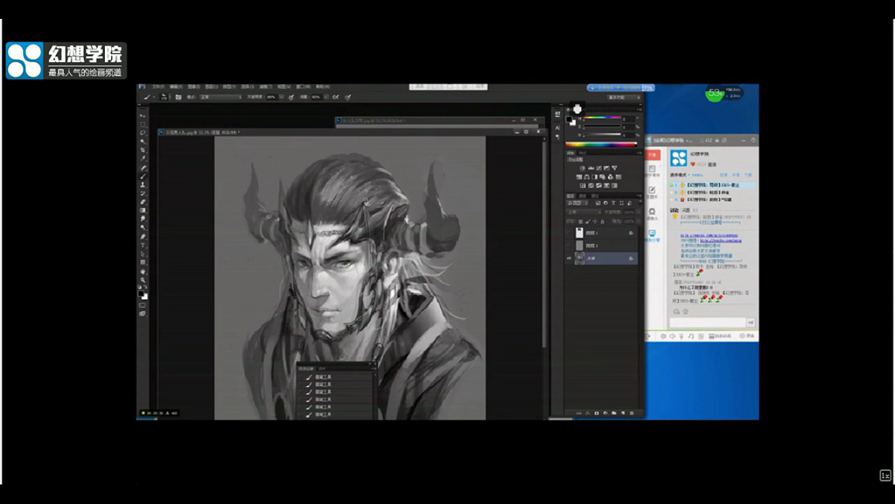
{"action": "key", "text": "l"}
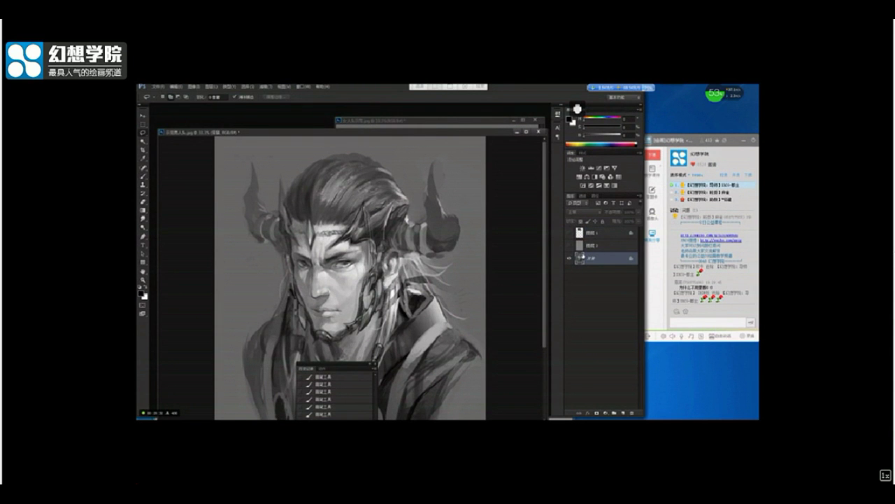
{"action": "key", "text": "ctrl+plus"}
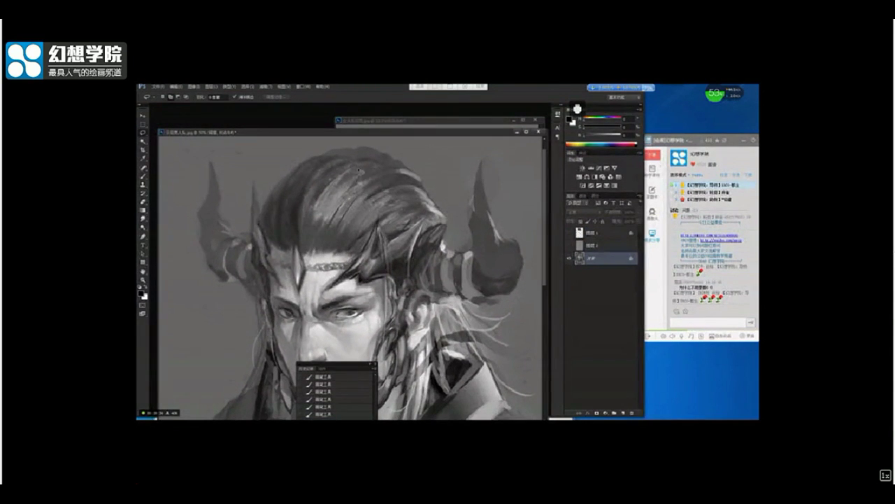
{"action": "mouse_move", "coordinate": [356, 179]}
{"action": "left_mouse_down"}
{"action": "mouse_move", "coordinate": [374, 173]}
{"action": "mouse_move", "coordinate": [333, 200]}
{"action": "mouse_move", "coordinate": [339, 183]}
{"action": "mouse_move", "coordinate": [337, 232]}
{"action": "mouse_move", "coordinate": [385, 180]}
{"action": "mouse_move", "coordinate": [339, 185]}
{"action": "left_mouse_up"}
{"action": "mouse_move", "coordinate": [354, 227]}
{"action": "left_mouse_down"}
{"action": "mouse_move", "coordinate": [385, 184]}
{"action": "mouse_move", "coordinate": [340, 244]}
{"action": "mouse_move", "coordinate": [381, 196]}
{"action": "mouse_move", "coordinate": [367, 225]}
{"action": "mouse_move", "coordinate": [394, 202]}
{"action": "mouse_move", "coordinate": [368, 214]}
{"action": "mouse_move", "coordinate": [400, 199]}
{"action": "mouse_move", "coordinate": [362, 223]}
{"action": "mouse_move", "coordinate": [371, 218]}
{"action": "left_mouse_up"}
{"action": "mouse_move", "coordinate": [308, 238]}
{"action": "left_mouse_down"}
{"action": "mouse_move", "coordinate": [312, 197]}
{"action": "mouse_move", "coordinate": [345, 169]}
{"action": "left_mouse_up"}
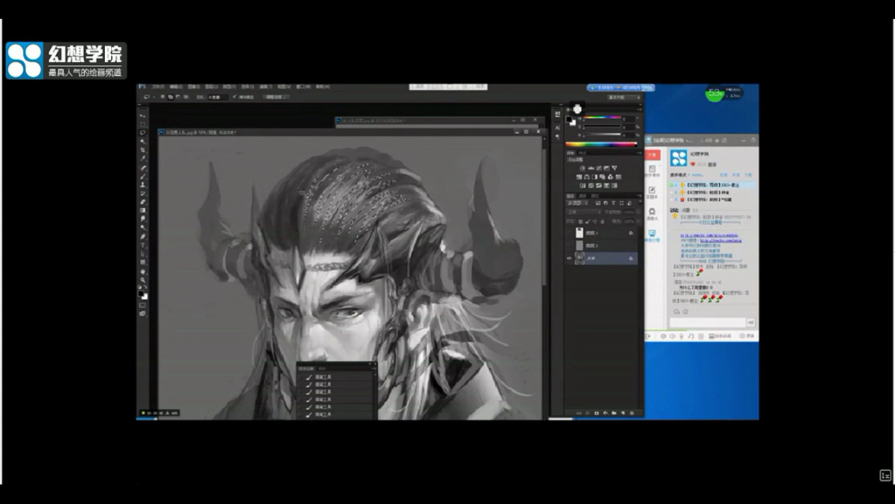
{"action": "left_click_drag", "start_coordinate": [294, 241], "coordinate": [302, 179]}
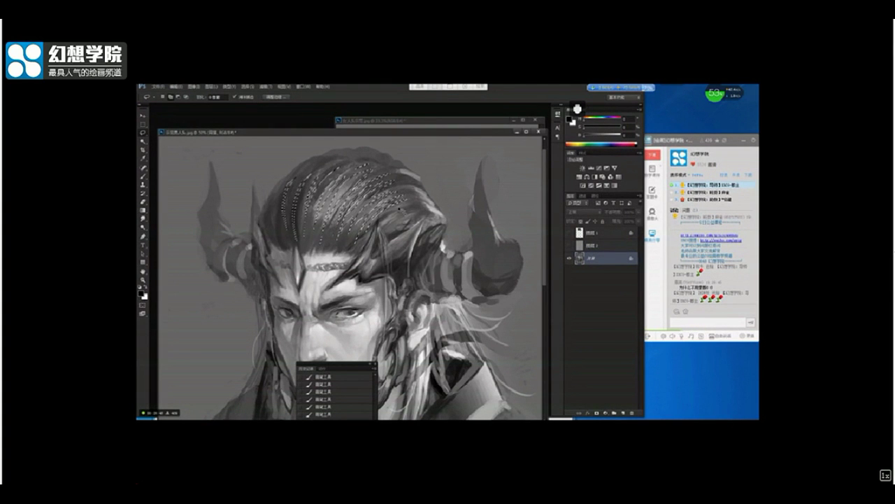
{"action": "left_click_drag", "start_coordinate": [373, 225], "coordinate": [393, 206]}
{"action": "left_click_drag", "start_coordinate": [350, 249], "coordinate": [371, 203]}
{"action": "key", "text": "ctrl+j"}
Hide the portrait layer to view the copied hair strands alone, and show it again
{"action": "key", "text": "ctrl+minus"}
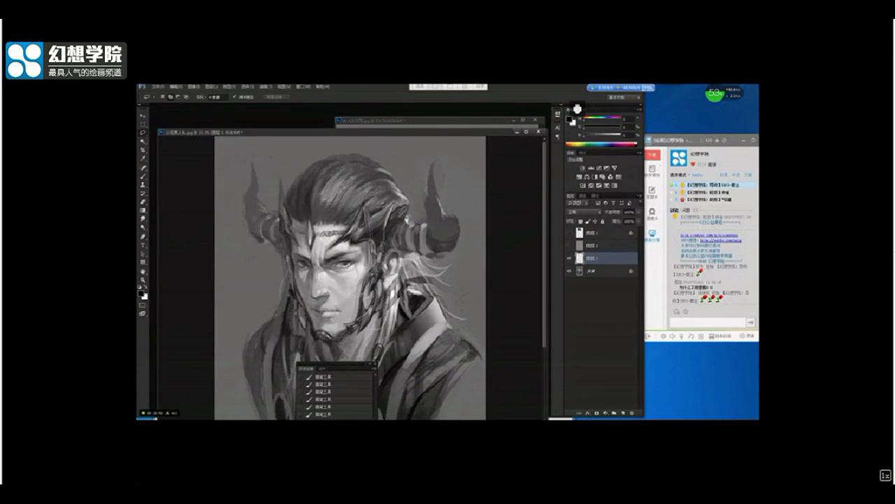
{"action": "left_click", "coordinate": [568, 270]}
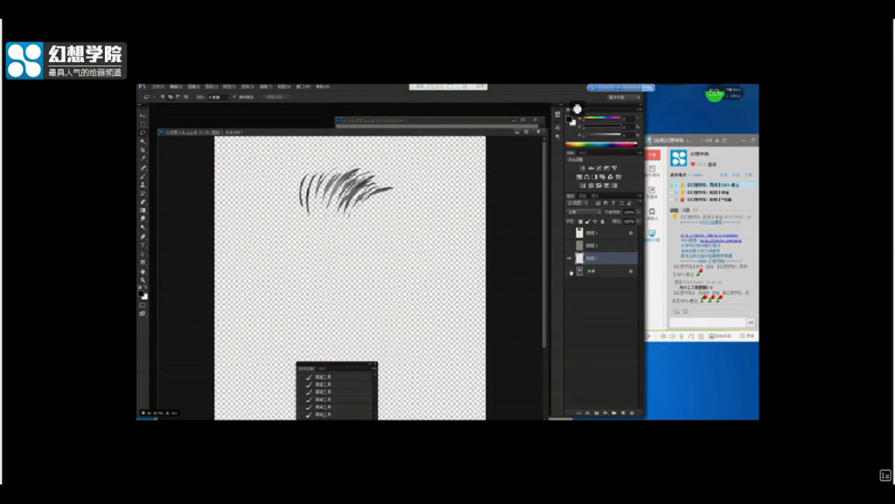
{"action": "left_click", "coordinate": [569, 272]}
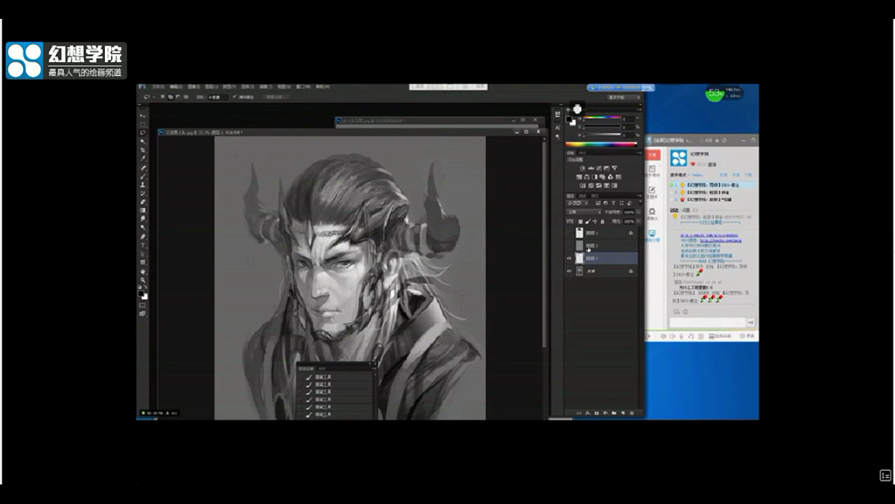
{"action": "double_click", "coordinate": [591, 259]}
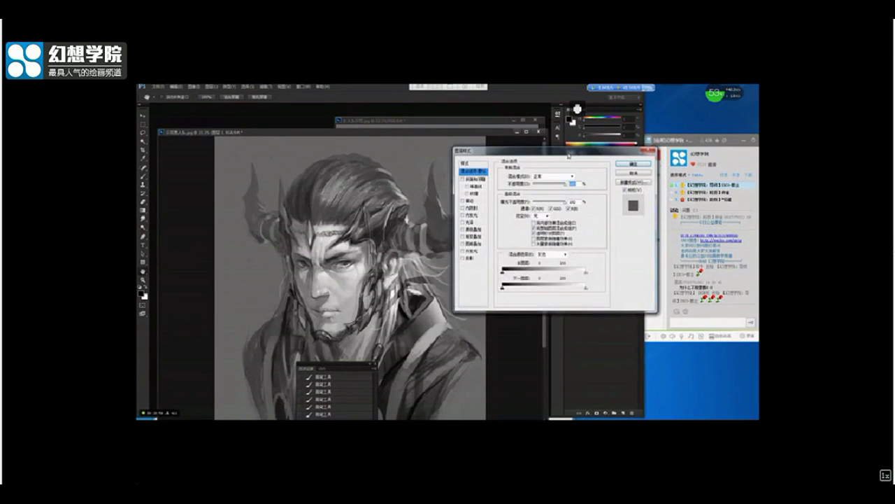
{"action": "left_click_drag", "start_coordinate": [569, 155], "coordinate": [486, 221]}
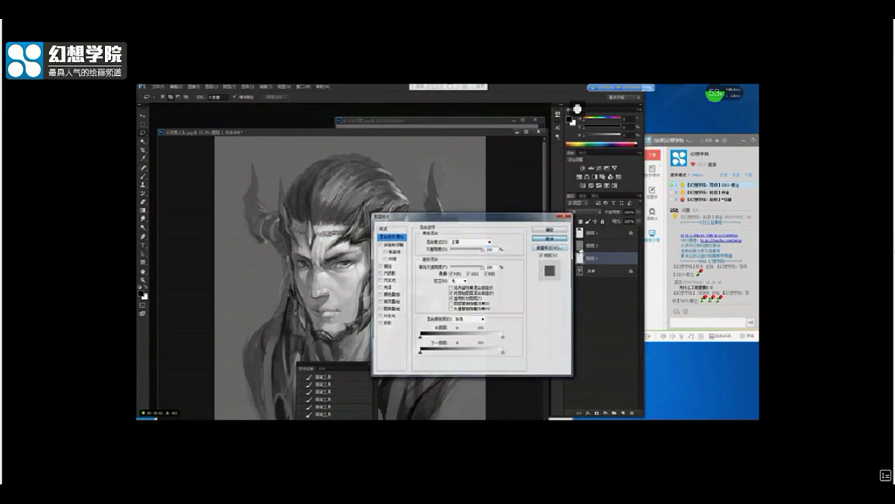
{"action": "left_click", "coordinate": [550, 239]}
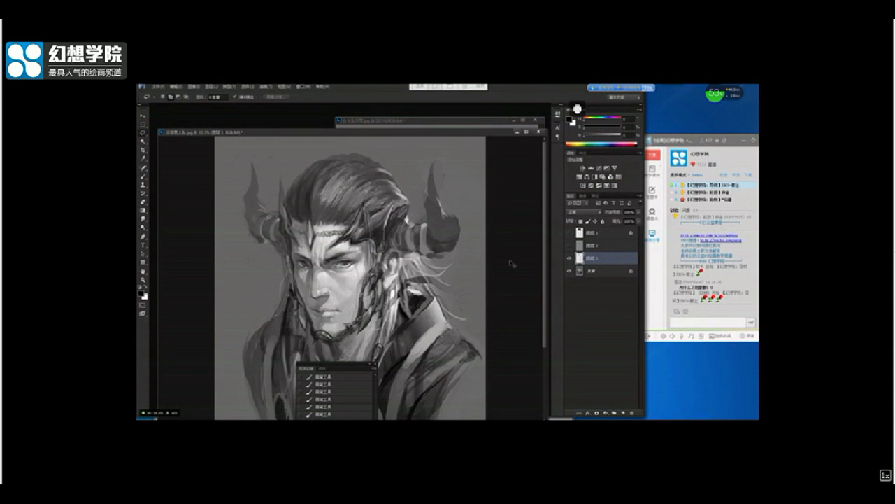
Lighten the copied hair strands by raising their lightness with Hue/Saturation
{"action": "key", "text": "ctrl+u"}
{"action": "left_click_drag", "start_coordinate": [585, 204], "coordinate": [403, 288]}
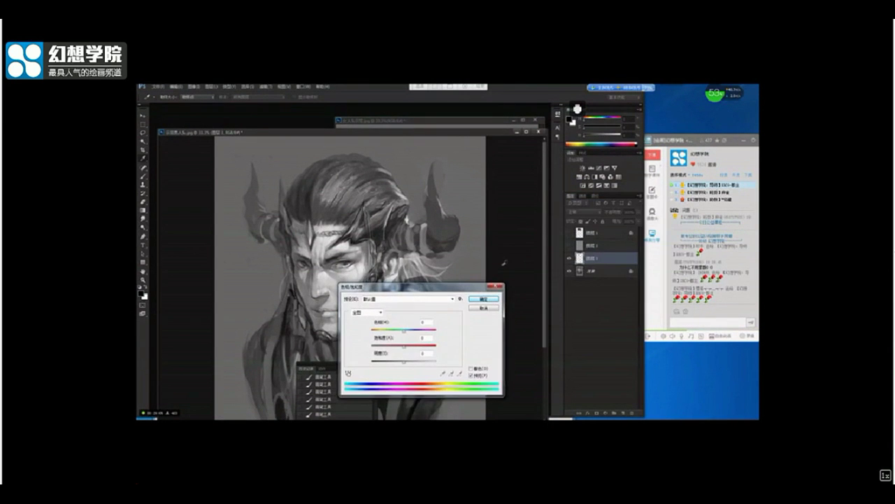
{"action": "left_click_drag", "start_coordinate": [402, 363], "coordinate": [412, 365]}
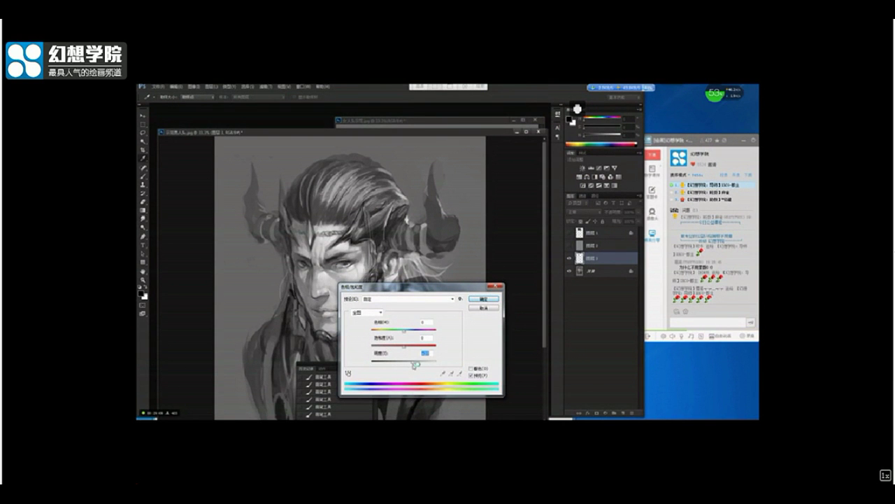
{"action": "left_click", "coordinate": [484, 299]}
{"action": "key", "text": "l"}
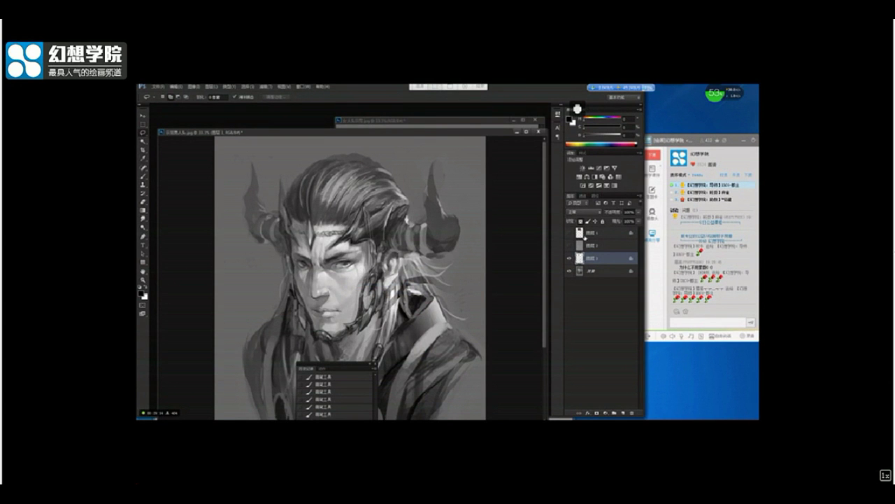
Add a Drop Shadow to the copied strands in a dark gray sampled from the hair, with an increased shadow size
{"action": "double_click", "coordinate": [582, 260]}
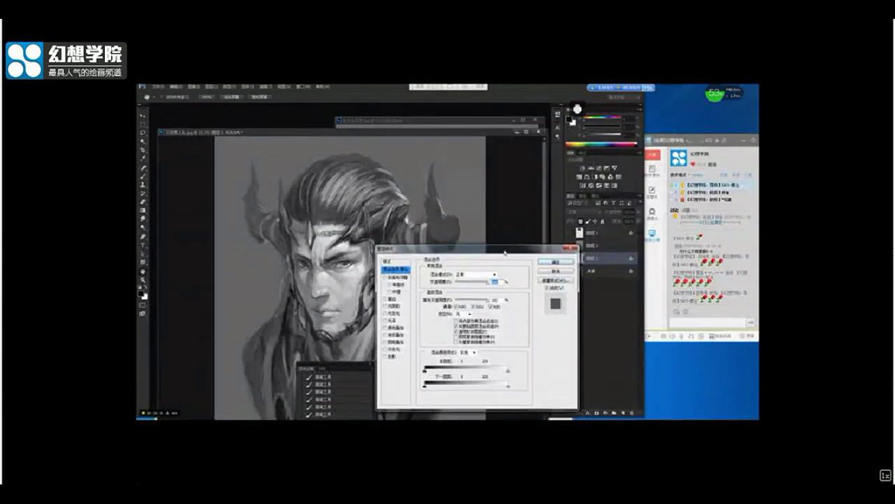
{"action": "left_click", "coordinate": [377, 357]}
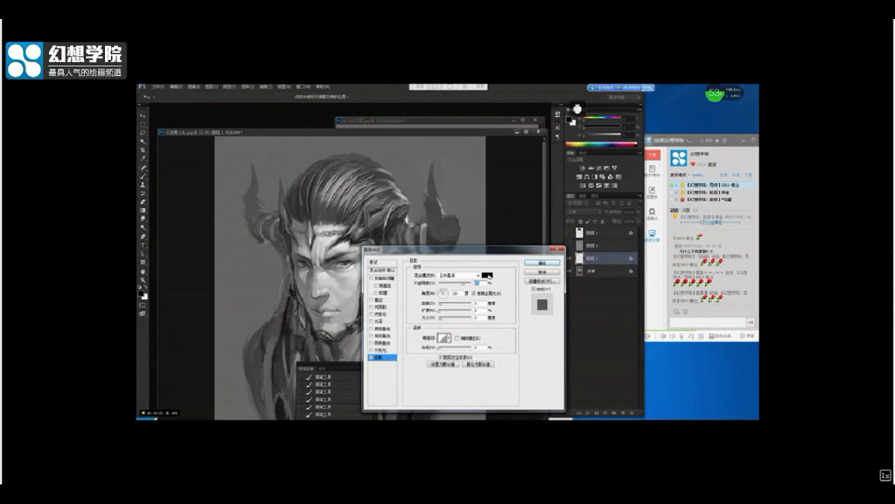
{"action": "left_click", "coordinate": [487, 275]}
{"action": "left_click", "coordinate": [321, 187]}
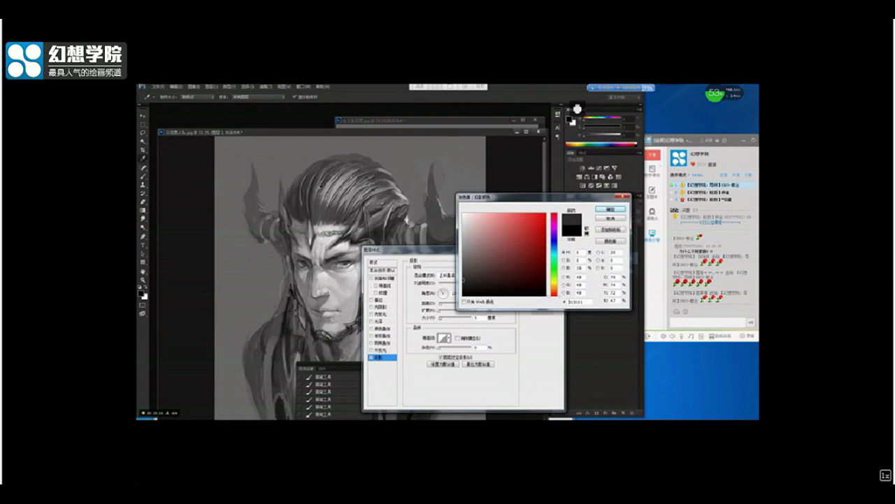
{"action": "left_click", "coordinate": [610, 209]}
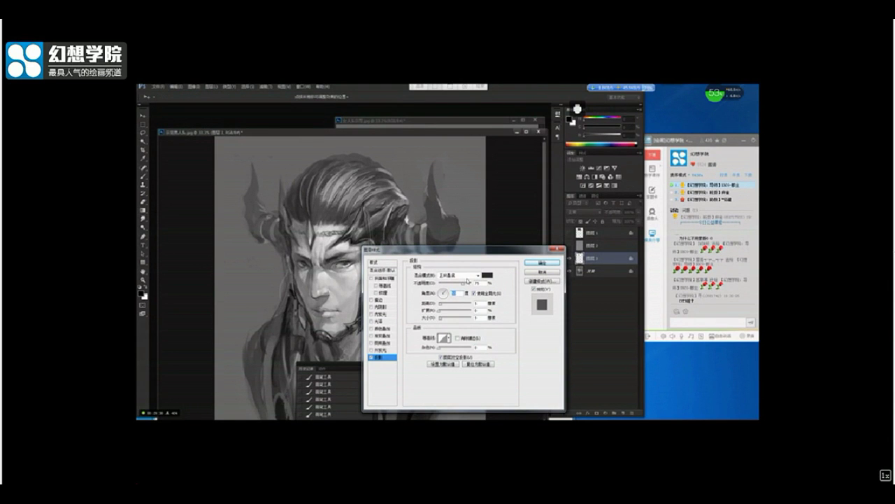
{"action": "left_click_drag", "start_coordinate": [442, 321], "coordinate": [448, 322]}
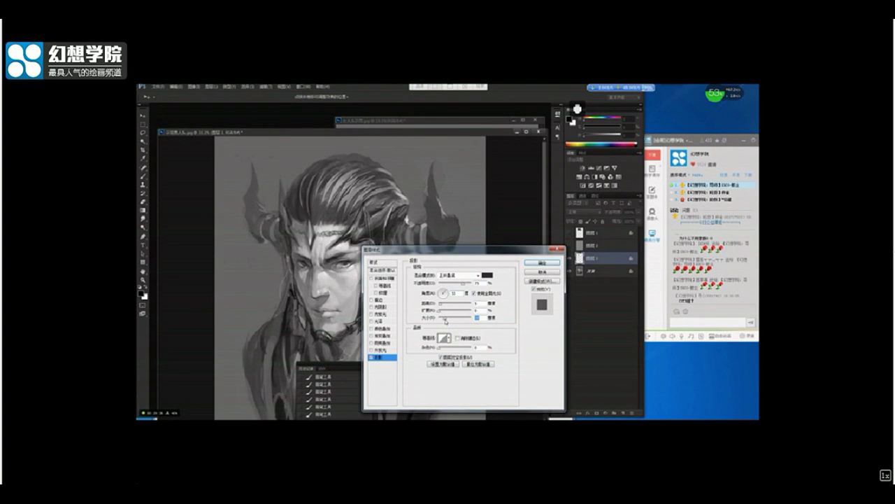
{"action": "left_click", "coordinate": [542, 263]}
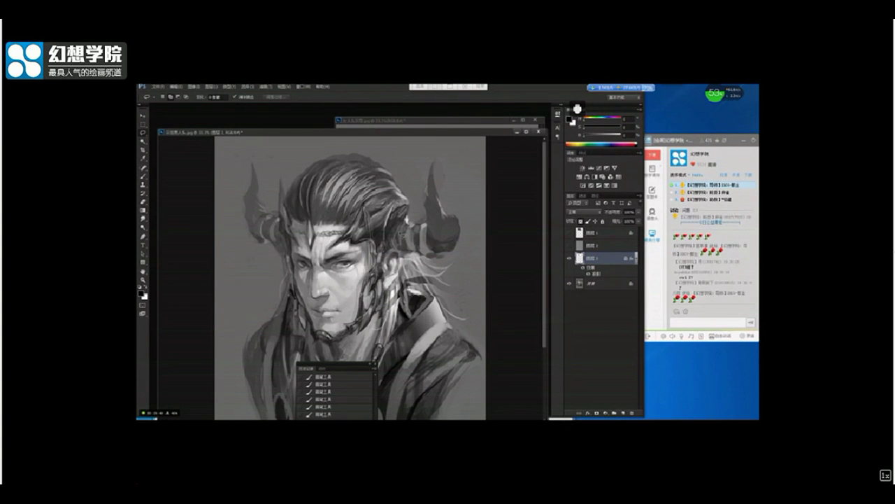
Choose the first brush preset, a soft one, and brush over the copied strands in the middle of the hair
{"action": "key", "text": "b"}
{"action": "right_click", "coordinate": [392, 231]}
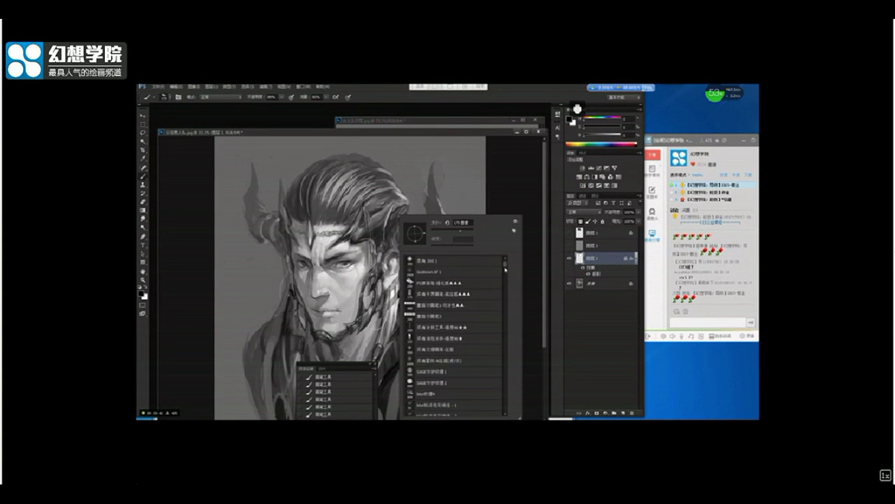
{"action": "left_click", "coordinate": [443, 261]}
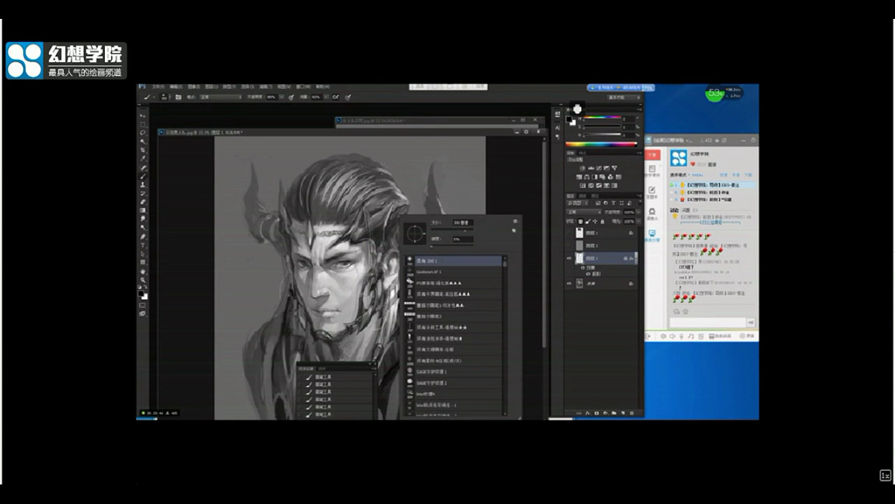
{"action": "left_click", "coordinate": [407, 130]}
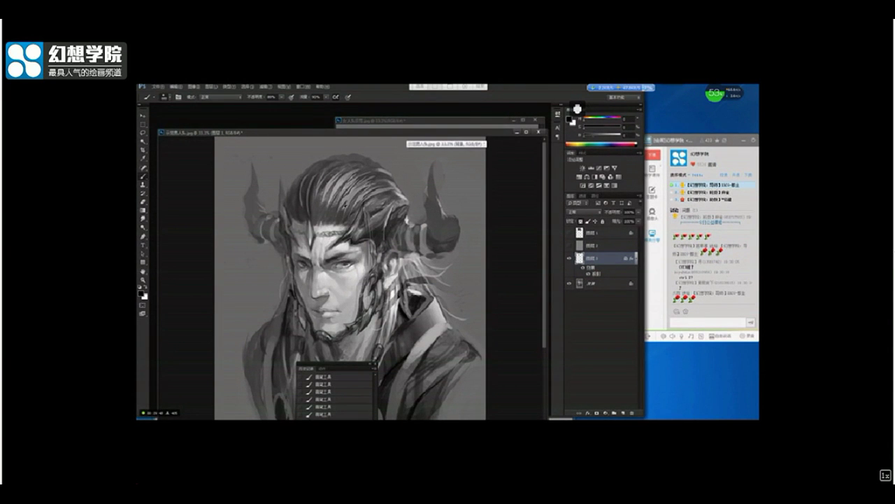
{"action": "left_click_drag", "start_coordinate": [340, 206], "coordinate": [343, 199]}
{"action": "left_click_drag", "start_coordinate": [340, 208], "coordinate": [356, 199]}
{"action": "left_click_drag", "start_coordinate": [347, 209], "coordinate": [357, 200]}
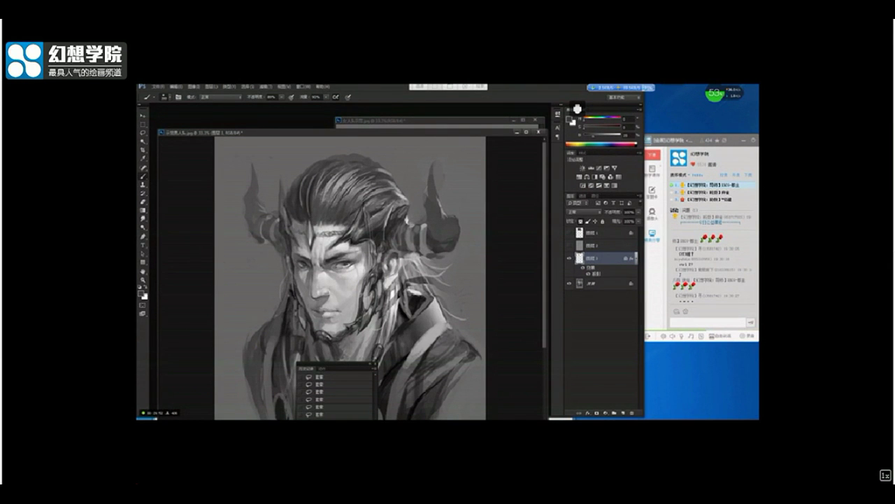
Sample gray tones from the hair and softly shade the copied strands along the front hairline and crown
{"action": "left_click", "coordinate": [340, 203], "text": "alt"}
{"action": "left_click", "coordinate": [309, 206], "text": "alt"}
{"action": "mouse_move", "coordinate": [303, 201]}
{"action": "left_mouse_down"}
{"action": "mouse_move", "coordinate": [299, 183]}
{"action": "mouse_move", "coordinate": [311, 180]}
{"action": "left_mouse_up"}
{"action": "mouse_move", "coordinate": [308, 191]}
{"action": "left_mouse_down"}
{"action": "mouse_move", "coordinate": [313, 175]}
{"action": "mouse_move", "coordinate": [347, 177]}
{"action": "left_mouse_up"}
{"action": "left_click", "coordinate": [313, 170], "text": "alt"}
{"action": "left_click", "coordinate": [368, 168], "text": "alt"}
{"action": "mouse_move", "coordinate": [366, 168]}
{"action": "left_mouse_down"}
{"action": "mouse_move", "coordinate": [351, 178]}
{"action": "mouse_move", "coordinate": [375, 171]}
{"action": "mouse_move", "coordinate": [353, 183]}
{"action": "left_mouse_up"}
{"action": "mouse_move", "coordinate": [368, 175]}
{"action": "left_mouse_down"}
{"action": "mouse_move", "coordinate": [350, 186]}
{"action": "mouse_move", "coordinate": [362, 191]}
{"action": "left_mouse_up"}
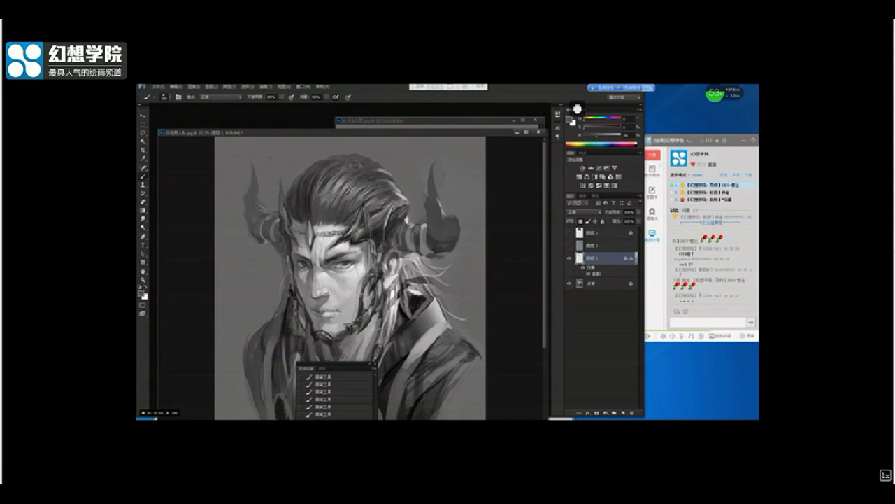
Examine the whole portrait at reduced size and mirrored, and flip the canvas horizontally back to its original orientation
{"action": "key", "text": "ctrl+minus"}
{"action": "key", "text": "ctrl+minus"}
{"action": "key", "text": "ctrl+minus"}
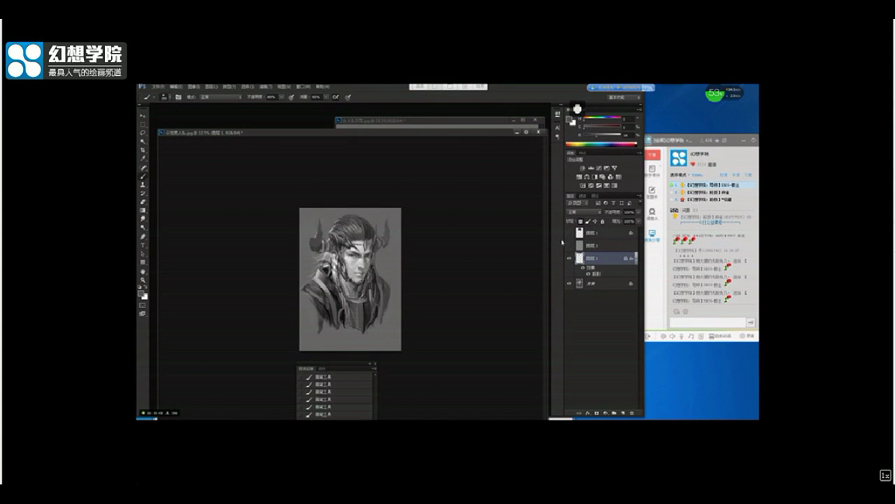
{"action": "key", "text": "ctrl+plus"}
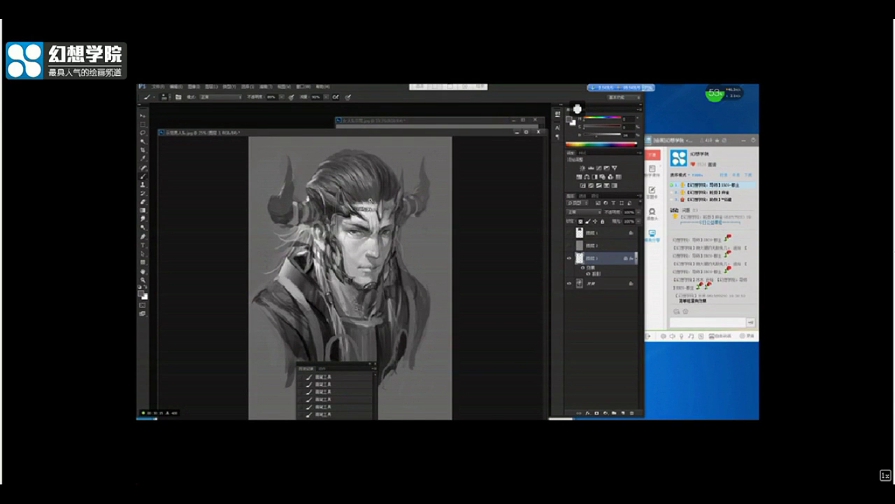
{"action": "key", "text": "ctrl+plus"}
{"action": "key", "text": "ctrl+minus"}
{"action": "key", "text": "ctrl+shift+h"}
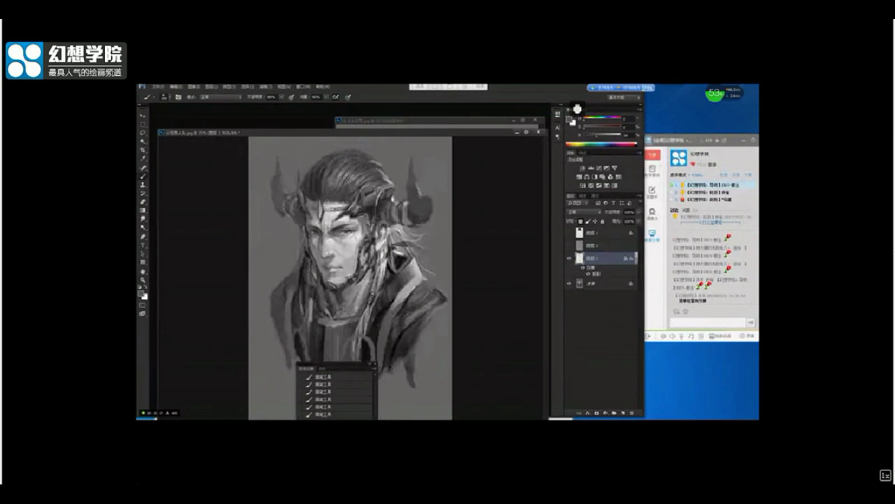
{"action": "key", "text": "ctrl+plus"}
{"action": "left_click_drag", "start_coordinate": [378, 184], "coordinate": [379, 204]}
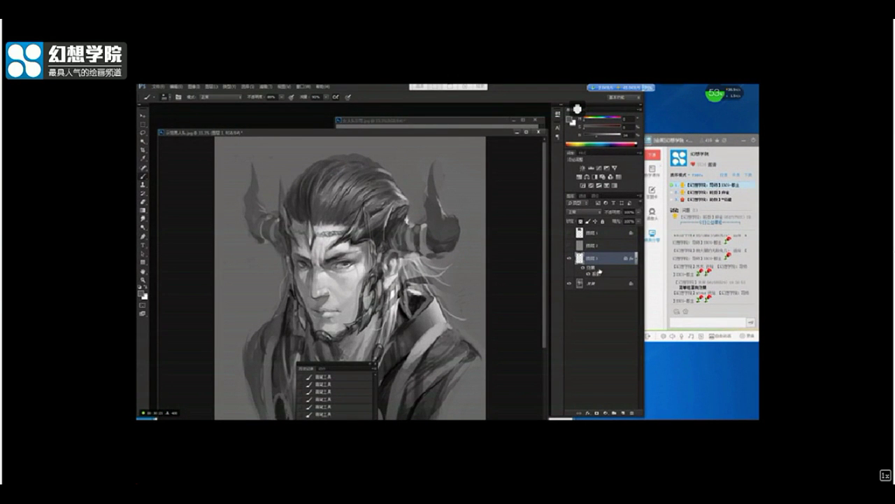
Merge the shaded strands layer into the portrait layer and toggle the merged layer's visibility to check it
{"action": "key", "text": "ctrl+e"}
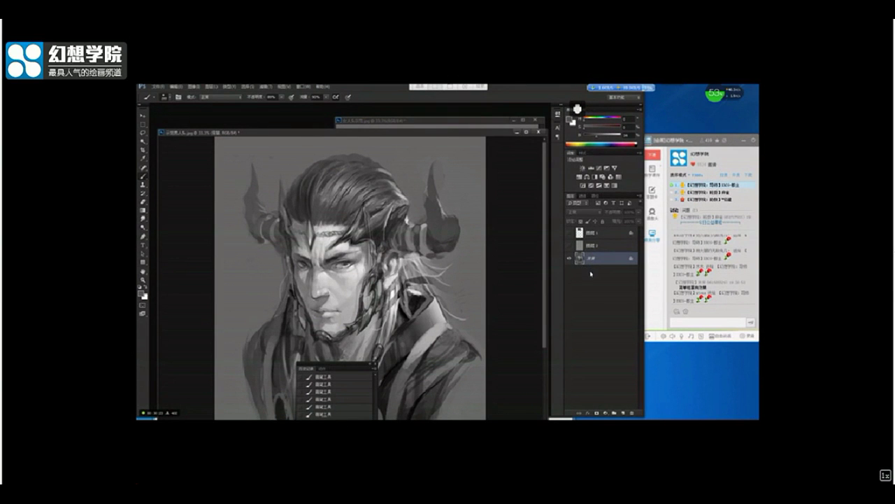
{"action": "left_click", "coordinate": [570, 260]}
{"action": "left_click", "coordinate": [570, 259]}
Select another set of thin strands across the top and front of the hair with the Lasso and copy them to a new layer
{"action": "key", "text": "l"}
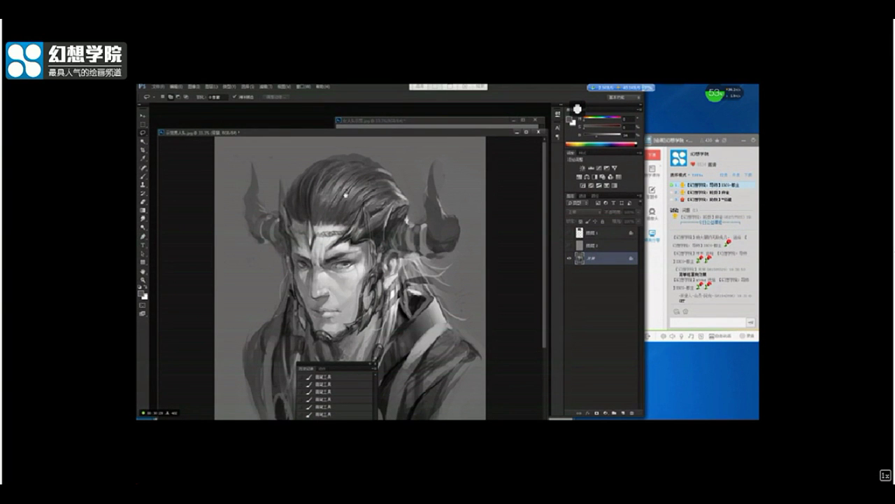
{"action": "scroll", "coordinate": [344, 199], "scroll_direction": "up", "scroll_amount": 1}
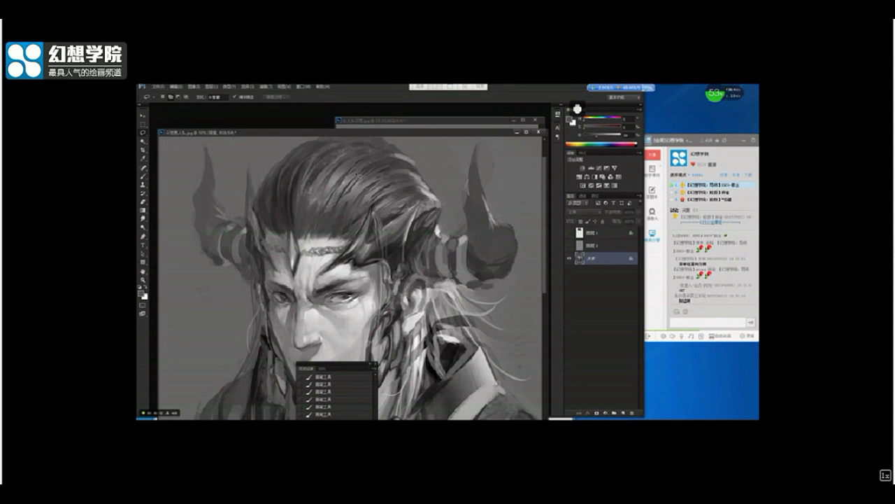
{"action": "mouse_move", "coordinate": [384, 161]}
{"action": "left_mouse_down"}
{"action": "mouse_move", "coordinate": [347, 174]}
{"action": "mouse_move", "coordinate": [329, 205]}
{"action": "mouse_move", "coordinate": [378, 162]}
{"action": "left_mouse_up"}
{"action": "mouse_move", "coordinate": [353, 227]}
{"action": "left_mouse_down"}
{"action": "mouse_move", "coordinate": [373, 178]}
{"action": "mouse_move", "coordinate": [396, 172]}
{"action": "mouse_move", "coordinate": [375, 199]}
{"action": "left_mouse_up"}
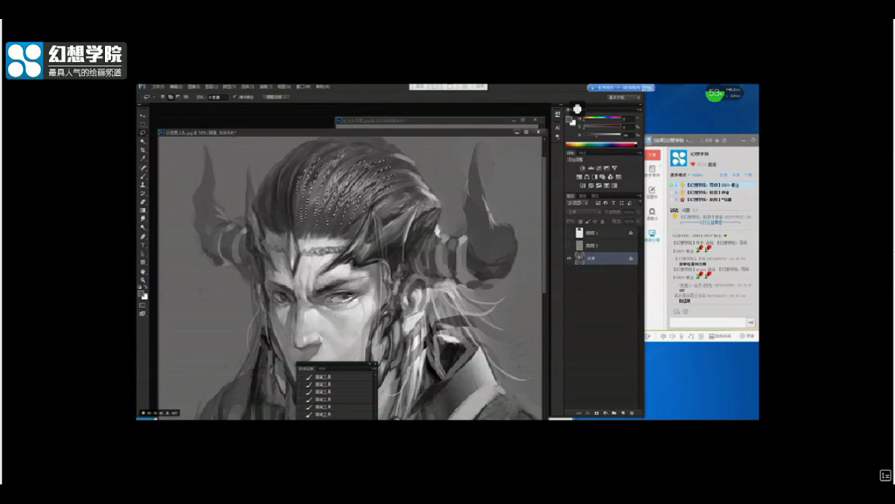
{"action": "mouse_move", "coordinate": [296, 156]}
{"action": "left_mouse_down"}
{"action": "mouse_move", "coordinate": [279, 191]}
{"action": "mouse_move", "coordinate": [288, 222]}
{"action": "mouse_move", "coordinate": [295, 157]}
{"action": "mouse_move", "coordinate": [281, 232]}
{"action": "mouse_move", "coordinate": [275, 168]}
{"action": "left_mouse_up"}
{"action": "key", "text": "ctrl+minus"}
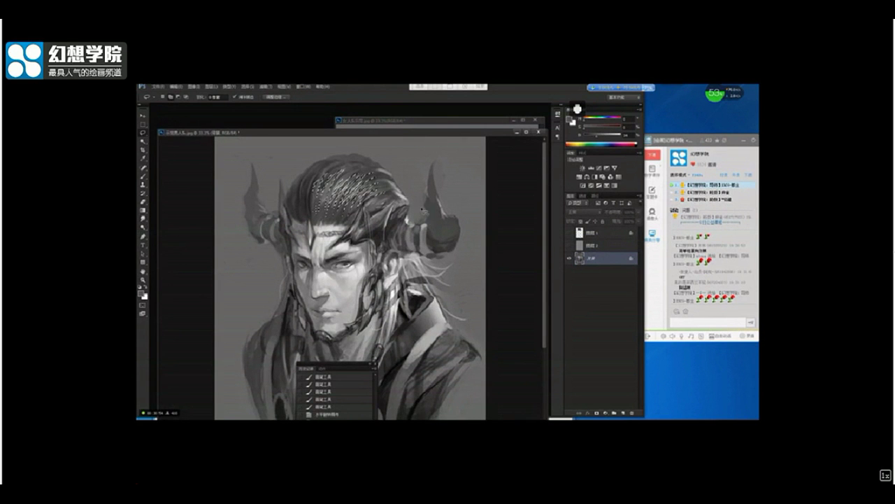
{"action": "key", "text": "ctrl+j"}
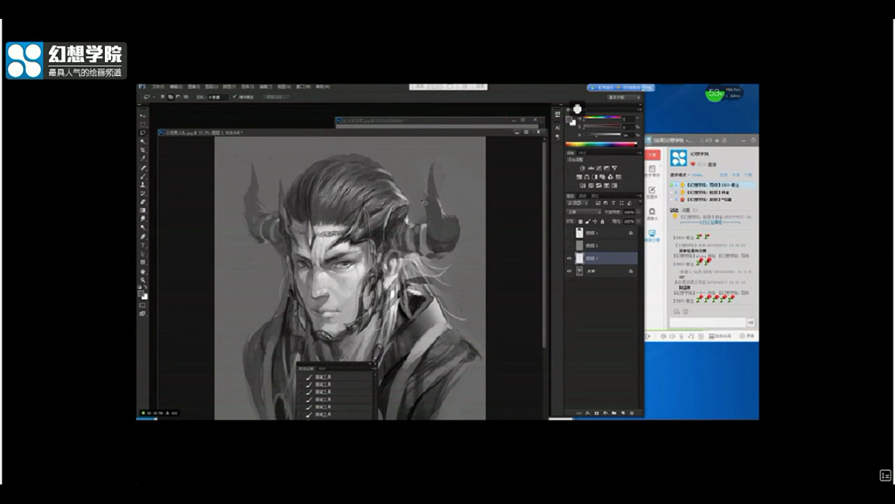
Slightly raise the lightness of the second set of copied strands with Hue/Saturation
{"action": "key", "text": "ctrl+u"}
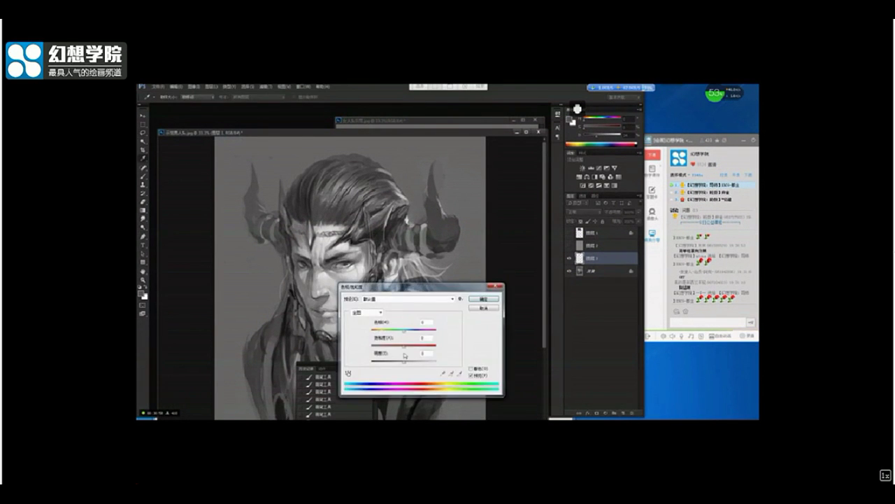
{"action": "left_click_drag", "start_coordinate": [404, 363], "coordinate": [409, 364]}
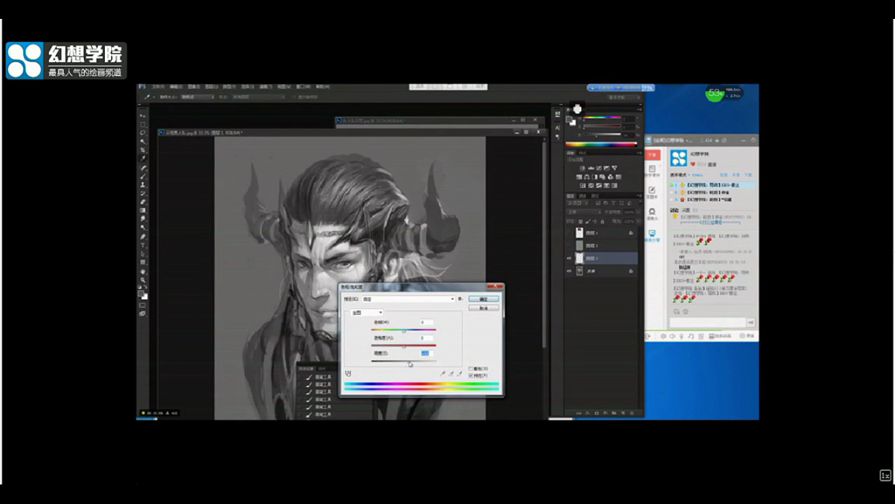
{"action": "left_click", "coordinate": [481, 298]}
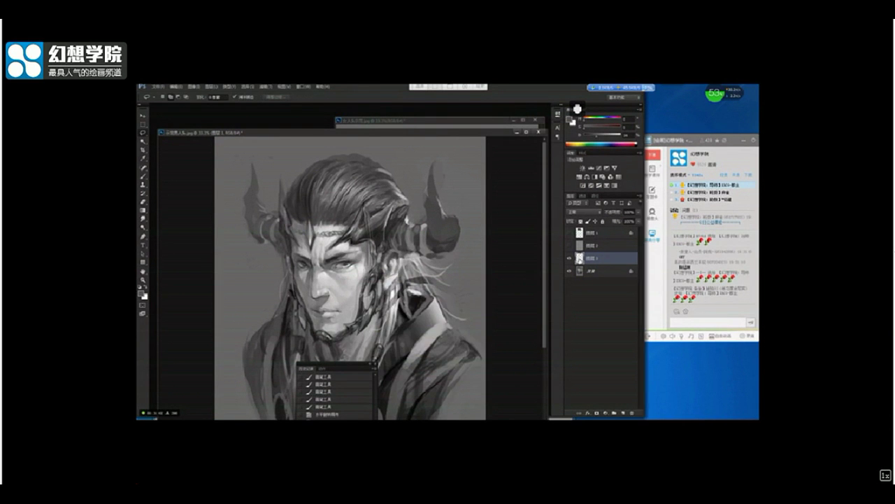
Give the second set of copied strands a Drop Shadow in a near-black tone based on the hair, and adjust the shadow size
{"action": "double_click", "coordinate": [580, 258]}
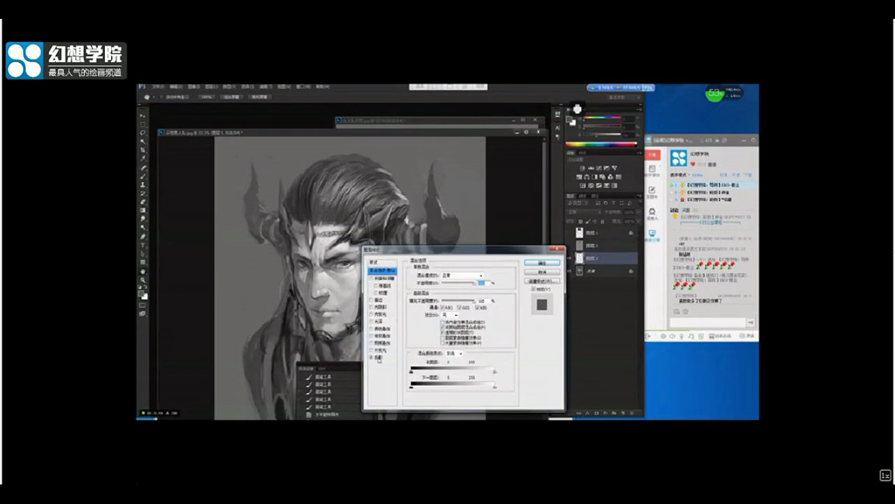
{"action": "left_click", "coordinate": [376, 358]}
{"action": "left_click", "coordinate": [490, 275]}
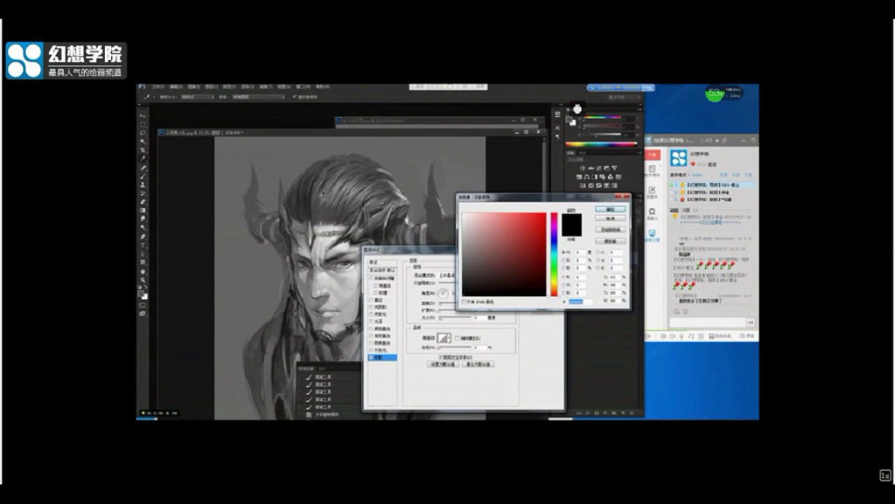
{"action": "left_click", "coordinate": [311, 194]}
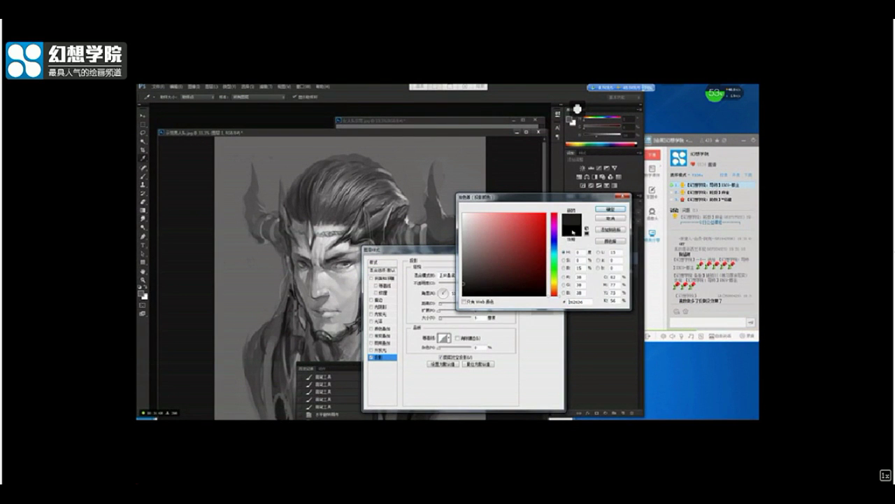
{"action": "left_click", "coordinate": [463, 287]}
{"action": "left_click", "coordinate": [610, 209]}
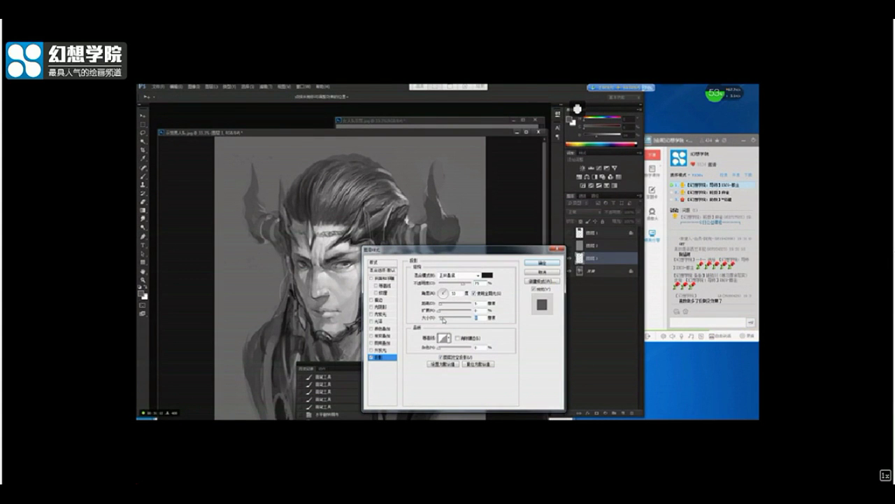
{"action": "left_click_drag", "start_coordinate": [443, 319], "coordinate": [444, 320]}
{"action": "left_click", "coordinate": [535, 263]}
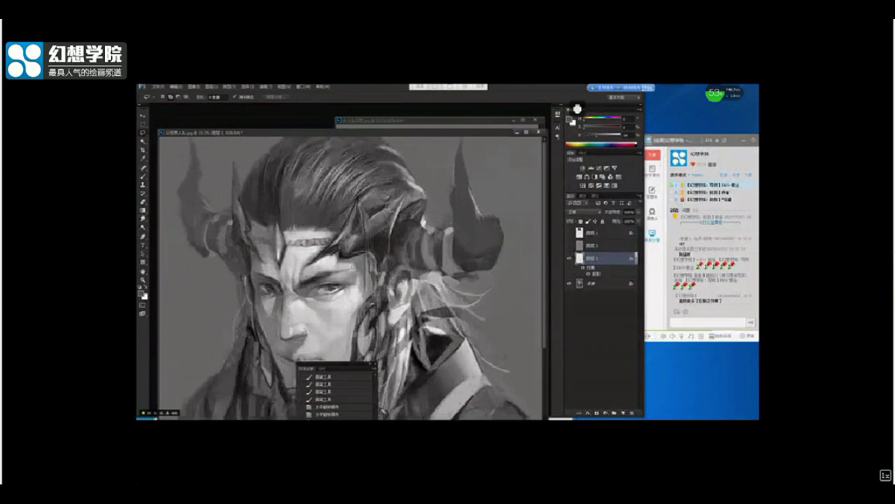
Slightly enlarge the second set of copied strands with Free Transform and reposition them over the top of the hair
{"action": "scroll", "coordinate": [381, 213], "scroll_direction": "up", "scroll_amount": 1}
{"action": "scroll", "coordinate": [389, 219], "scroll_direction": "down", "scroll_amount": 1}
{"action": "key", "text": "ctrl+t"}
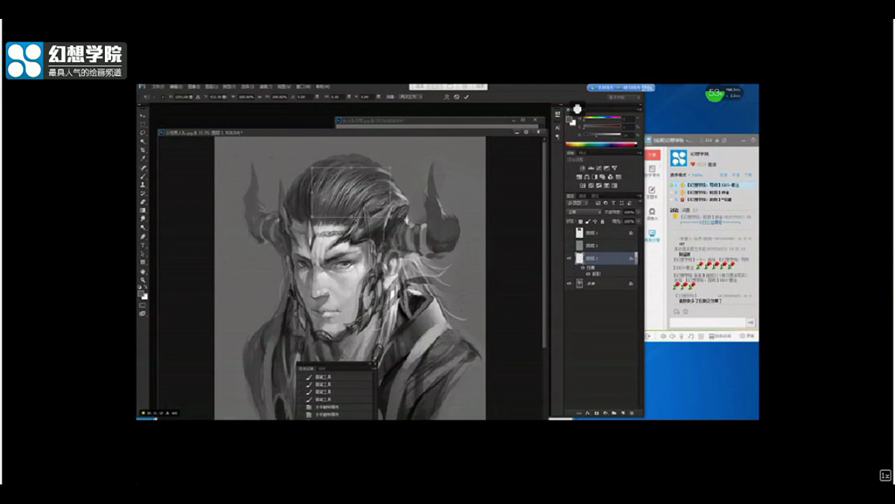
{"action": "left_click_drag", "start_coordinate": [312, 218], "coordinate": [303, 228]}
{"action": "left_click_drag", "start_coordinate": [346, 207], "coordinate": [349, 210]}
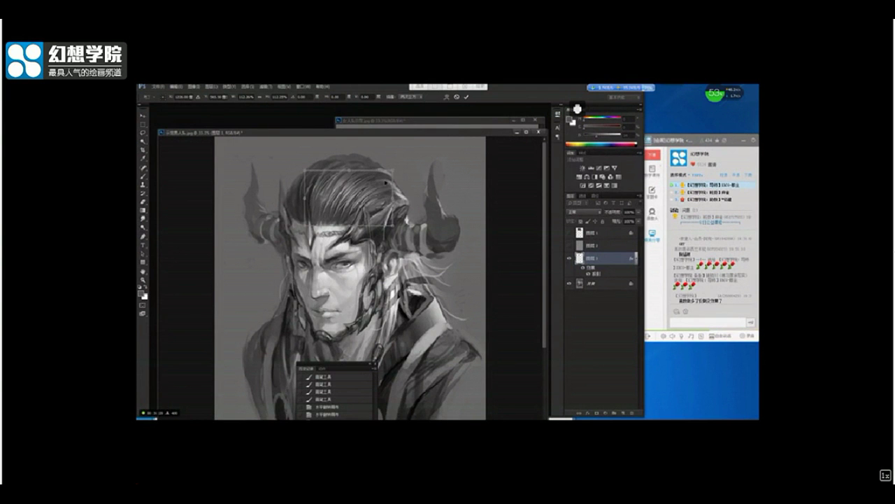
{"action": "left_click_drag", "start_coordinate": [392, 172], "coordinate": [376, 190]}
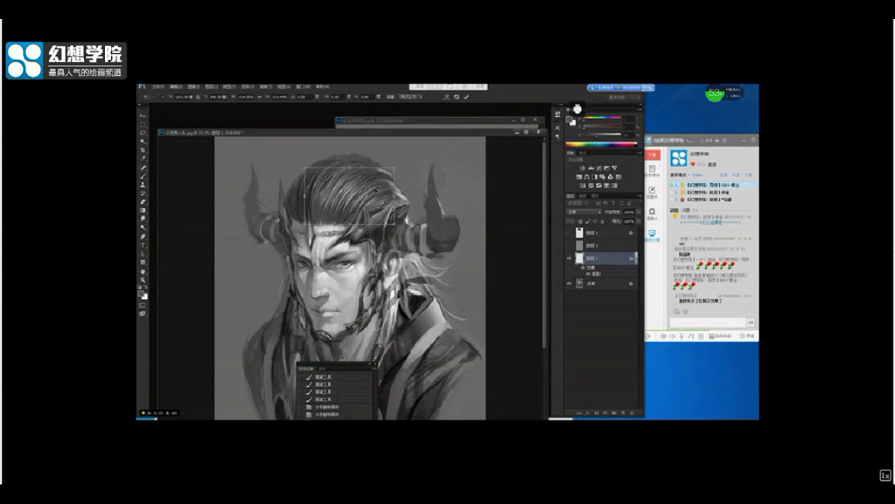
{"action": "key", "text": "Return"}
{"action": "key", "text": "ctrl+plus"}
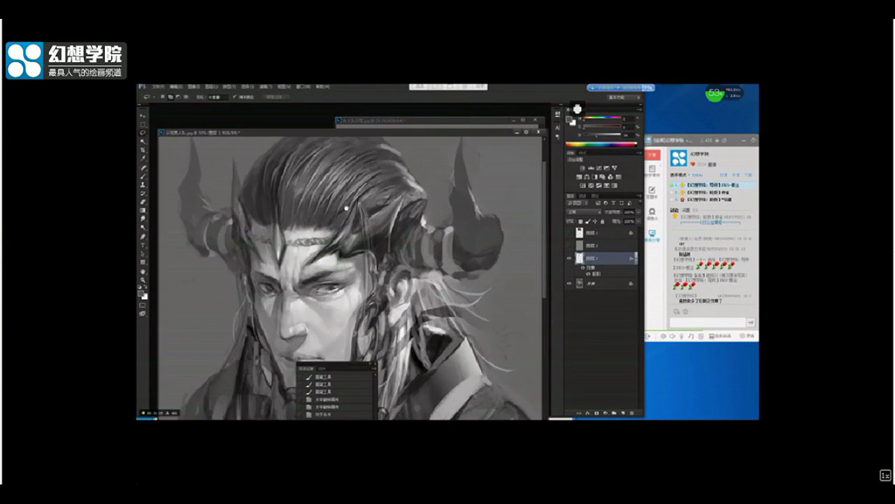
Touch up the transformed strands with small brush dabs across the middle and front of the hair
{"action": "left_click_drag", "start_coordinate": [347, 218], "coordinate": [352, 254]}
{"action": "key", "text": "b"}
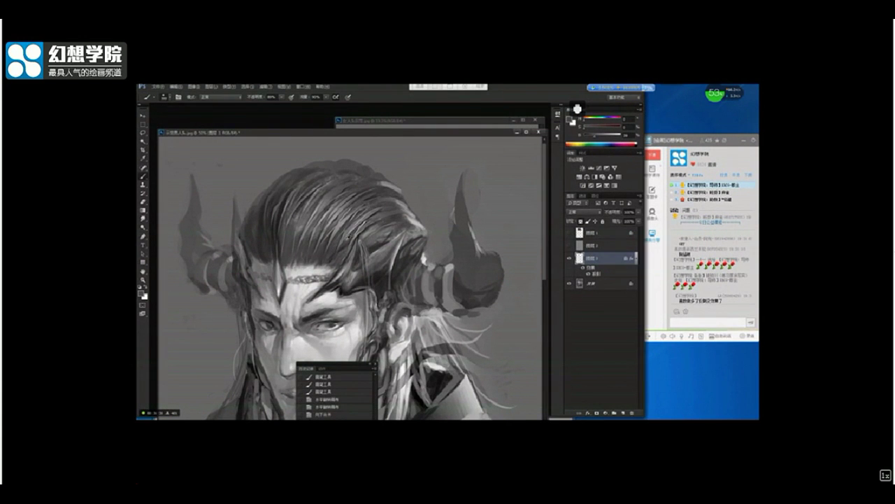
{"action": "left_click", "coordinate": [347, 237]}
{"action": "left_click", "coordinate": [347, 237]}
{"action": "left_click", "coordinate": [347, 238]}
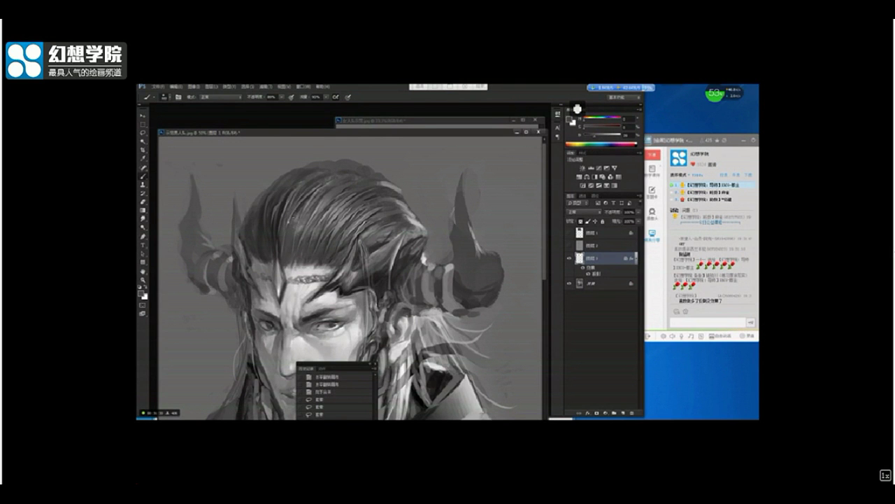
{"action": "left_click", "coordinate": [336, 234]}
{"action": "left_click", "coordinate": [332, 234]}
{"action": "left_click", "coordinate": [327, 238]}
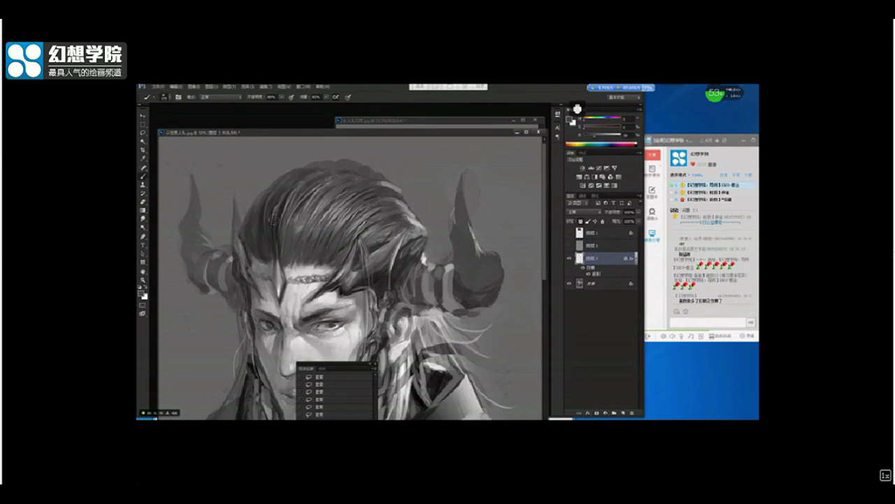
{"action": "left_click", "coordinate": [266, 237]}
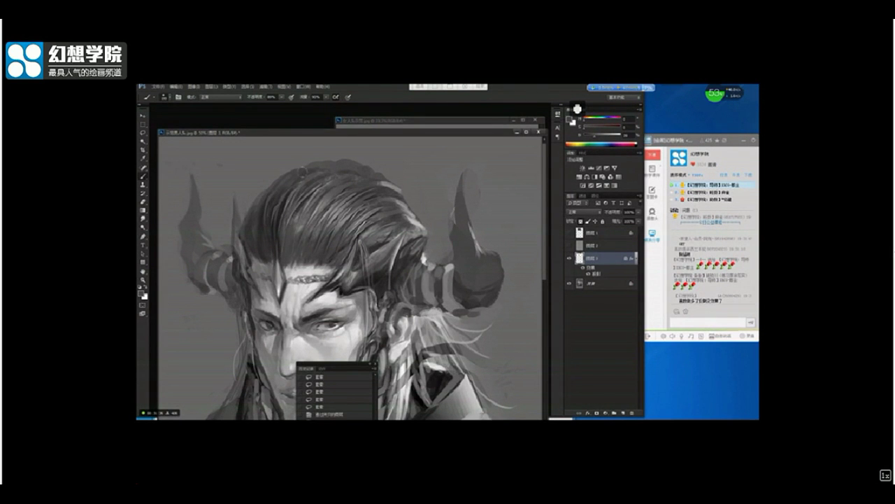
Sample nearby hair tones and paint short strokes to blend the strands across the crown and back of the hair
{"action": "left_click", "coordinate": [348, 193], "text": "alt"}
{"action": "left_click", "coordinate": [356, 193]}
{"action": "left_click", "coordinate": [371, 198]}
{"action": "left_click", "coordinate": [385, 202]}
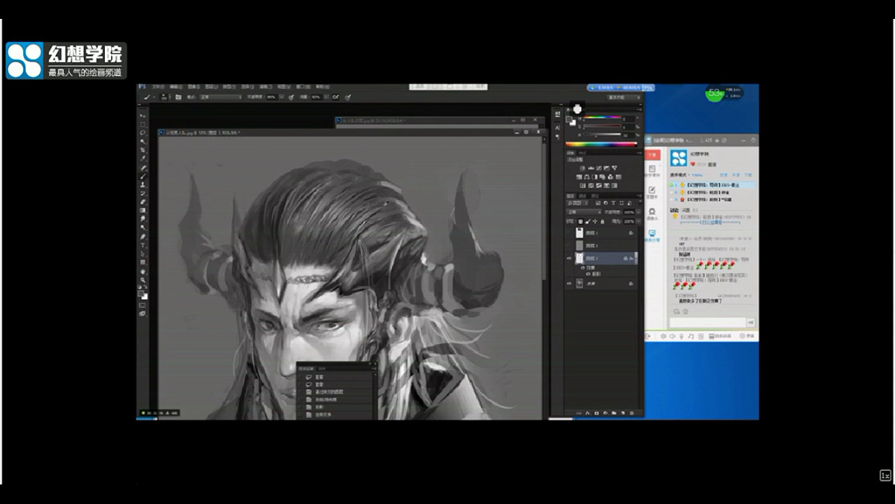
{"action": "left_click", "coordinate": [386, 203]}
{"action": "left_click", "coordinate": [350, 188], "text": "alt"}
{"action": "left_click", "coordinate": [319, 187]}
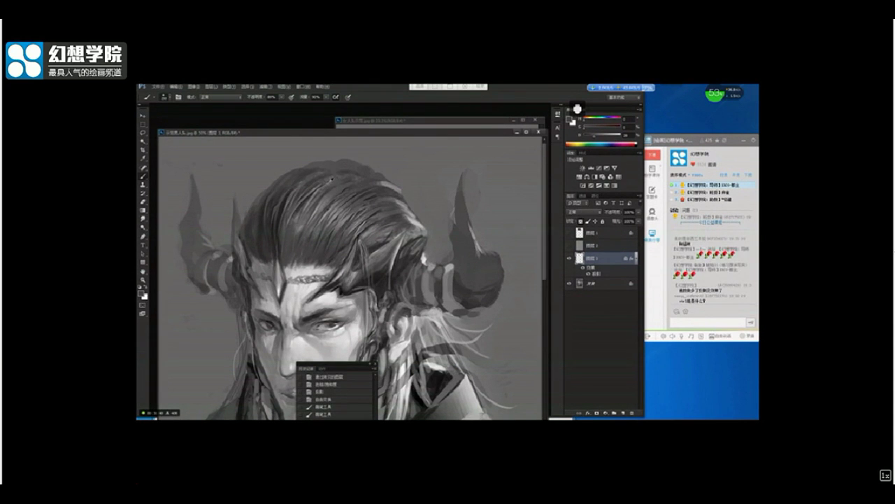
{"action": "left_click", "coordinate": [331, 179], "text": "alt"}
{"action": "left_click", "coordinate": [328, 178]}
{"action": "left_click", "coordinate": [320, 169]}
{"action": "left_click", "coordinate": [316, 181], "text": "alt"}
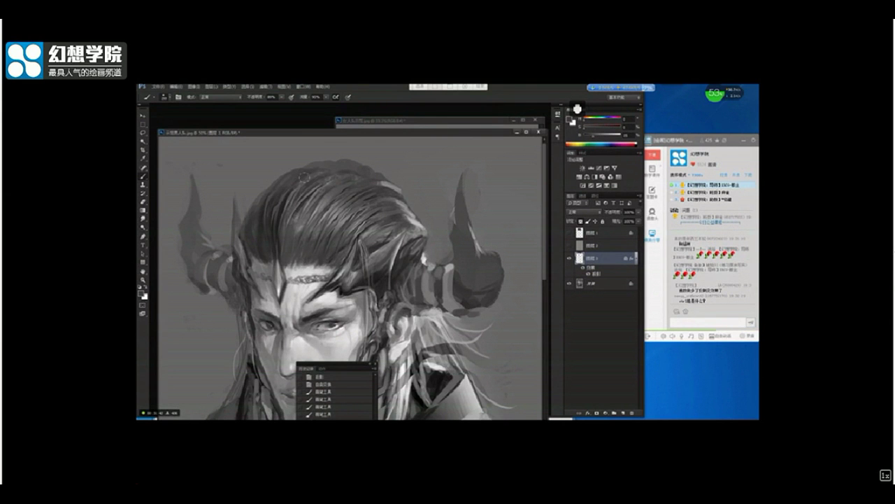
{"action": "left_click", "coordinate": [306, 189]}
{"action": "left_click_drag", "start_coordinate": [320, 186], "coordinate": [290, 220]}
Flip the canvas horizontally and check the whole portrait and the hair
{"action": "scroll", "coordinate": [348, 189], "scroll_direction": "down", "scroll_amount": 3}
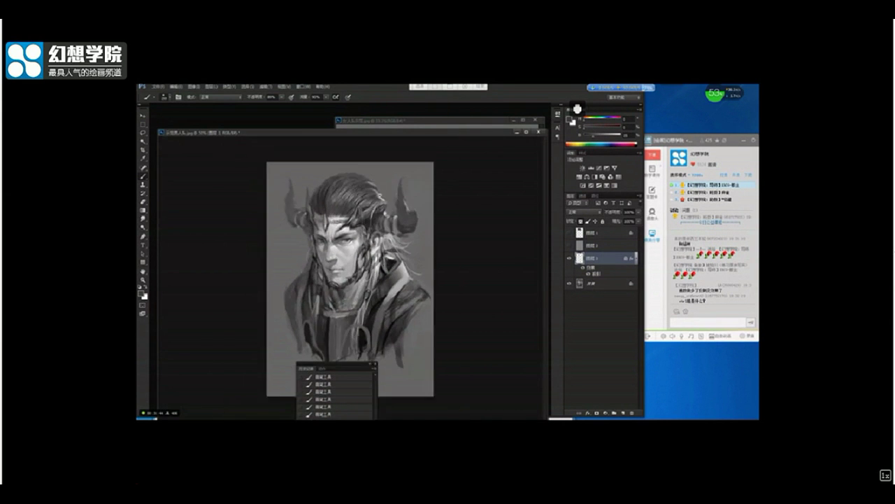
{"action": "scroll", "coordinate": [348, 189], "scroll_direction": "up", "scroll_amount": 2}
{"action": "key", "text": "F2"}
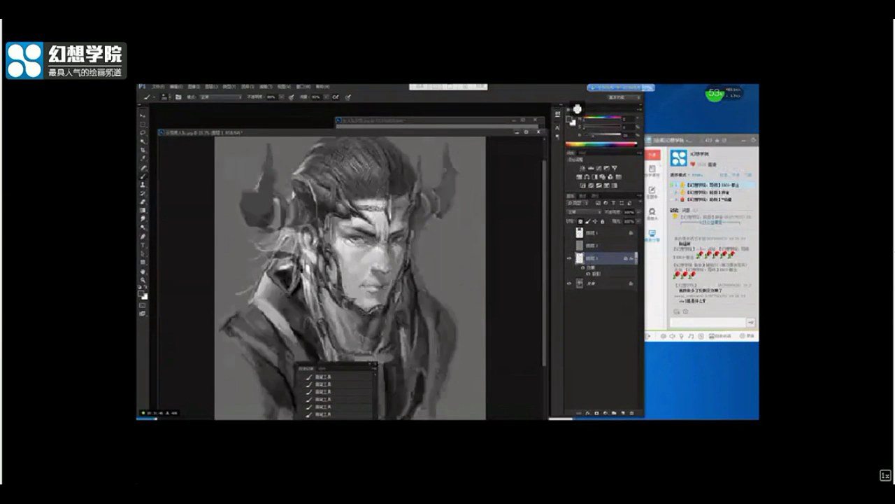
{"action": "left_click_drag", "start_coordinate": [383, 190], "coordinate": [381, 214]}
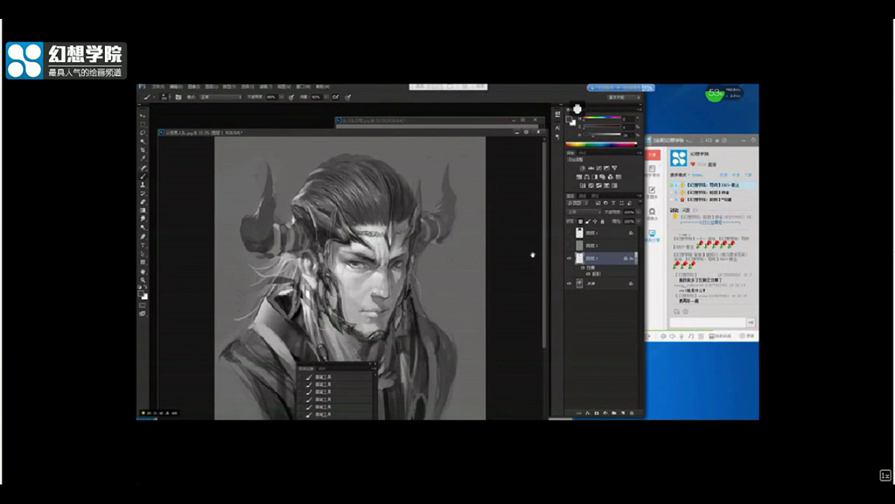
{"action": "scroll", "coordinate": [359, 223], "scroll_direction": "down", "scroll_amount": 2}
{"action": "scroll", "coordinate": [358, 222], "scroll_direction": "up", "scroll_amount": 2}
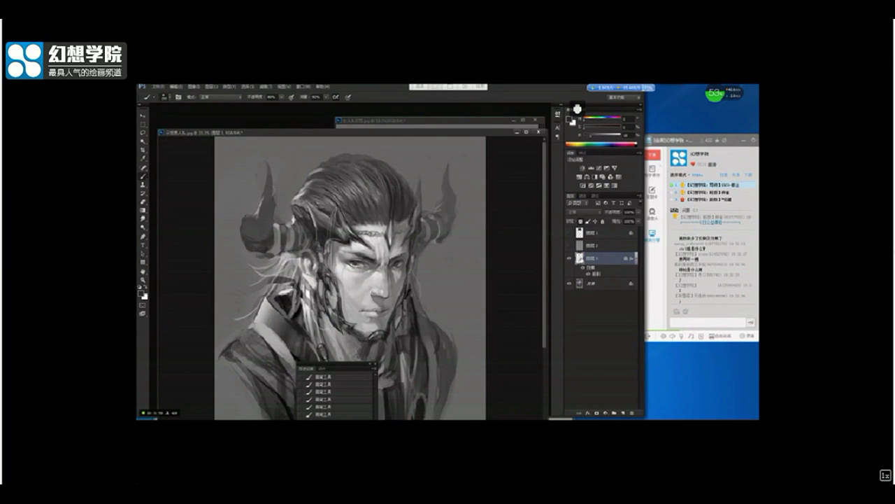
Merge the second shaded strands layer into the portrait layer and flip the canvas back horizontally
{"action": "key", "text": "ctrl+e"}
{"action": "key", "text": "ctrl+minus"}
{"action": "key", "text": "ctrl+minus"}
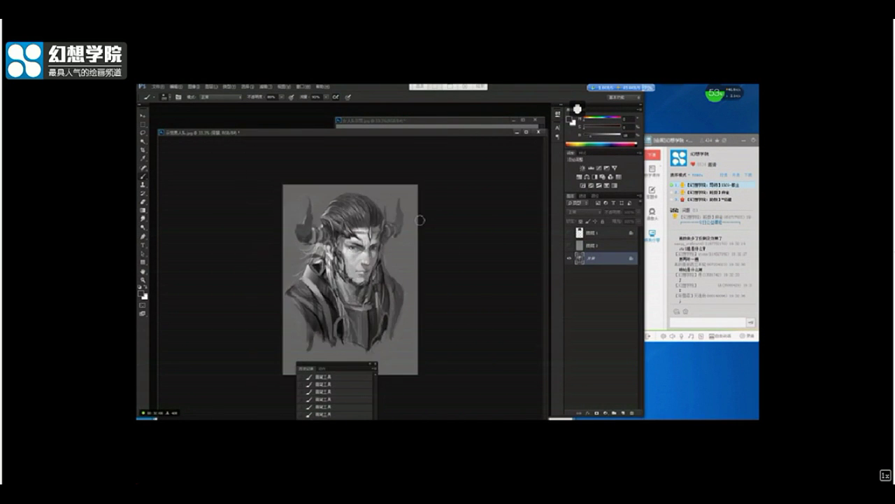
{"action": "key", "text": "ctrl+shift+h"}
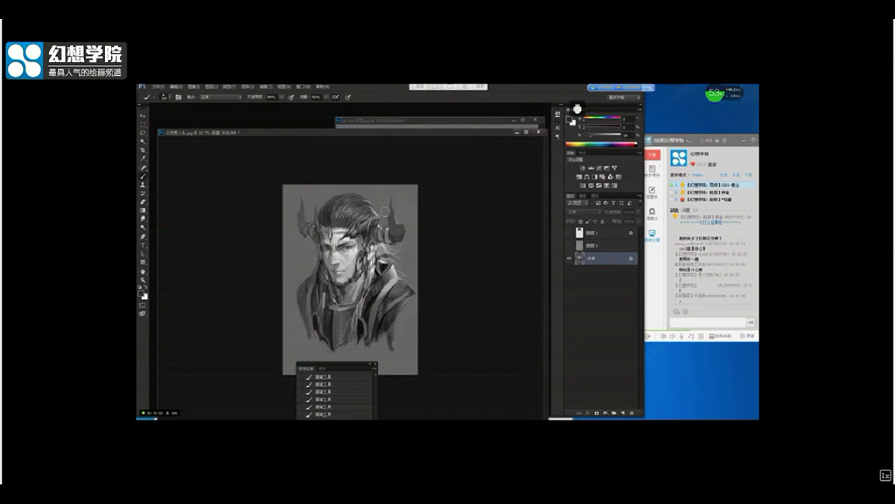
{"action": "scroll", "coordinate": [369, 220], "scroll_direction": "up", "scroll_amount": 3}
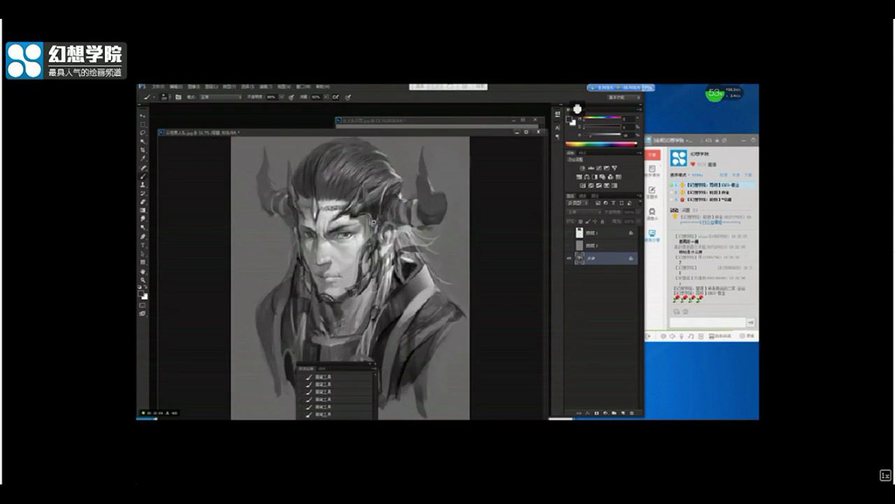
{"action": "left_click_drag", "start_coordinate": [385, 196], "coordinate": [384, 225]}
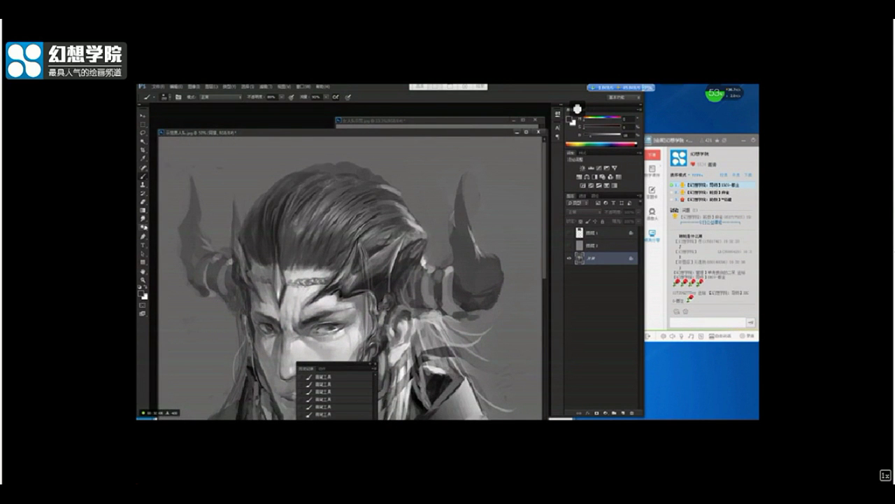
Adjust the Smudge tool's brush size and smudge the hair strands downward along their flow toward the forehead
{"action": "left_click", "coordinate": [142, 219]}
{"action": "right_click", "coordinate": [390, 166]}
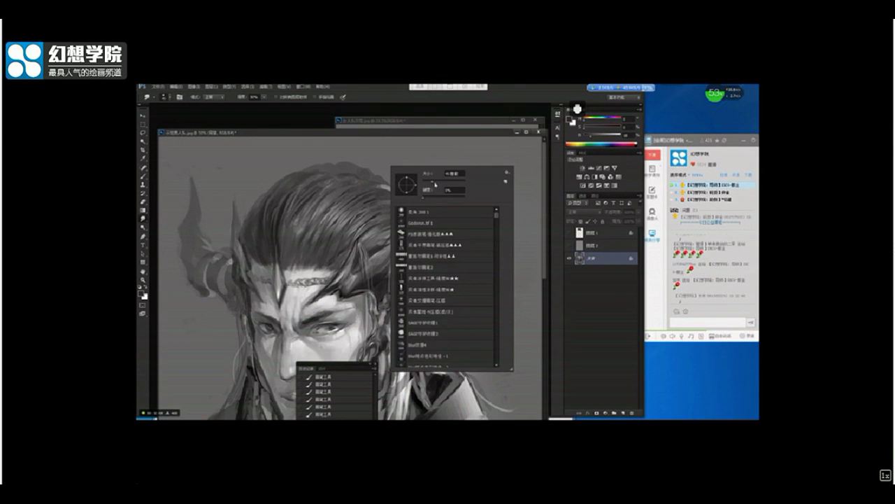
{"action": "left_click", "coordinate": [455, 173]}
{"action": "key", "text": "Return"}
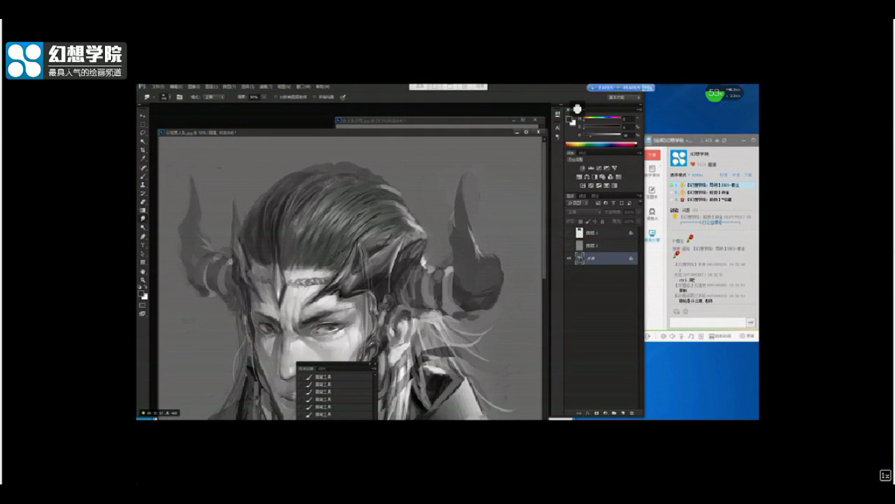
{"action": "left_click_drag", "start_coordinate": [304, 202], "coordinate": [296, 237]}
{"action": "mouse_move", "coordinate": [282, 221]}
{"action": "left_mouse_down"}
{"action": "mouse_move", "coordinate": [279, 244]}
{"action": "mouse_move", "coordinate": [286, 239]}
{"action": "left_mouse_up"}
{"action": "left_click_drag", "start_coordinate": [296, 210], "coordinate": [288, 238]}
{"action": "left_click_drag", "start_coordinate": [300, 209], "coordinate": [292, 237]}
{"action": "left_click_drag", "start_coordinate": [304, 205], "coordinate": [294, 235]}
{"action": "key", "text": "ctrl+alt+z"}
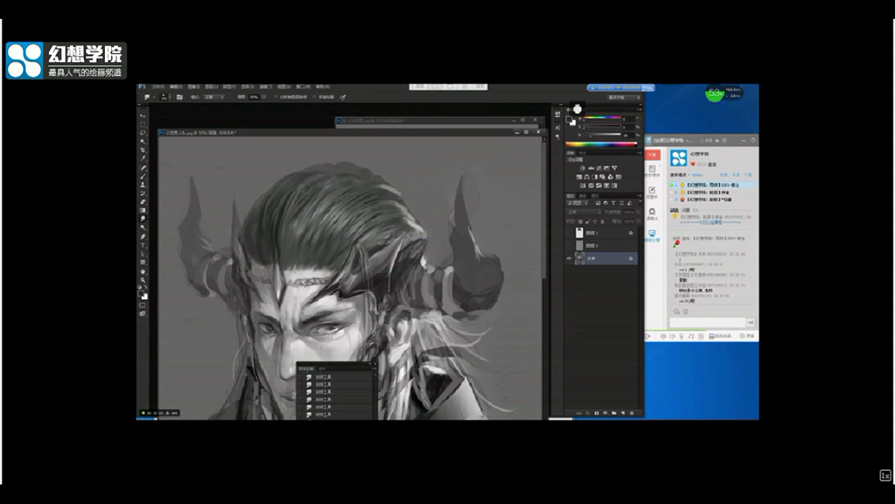
Flip the canvas horizontally and examine the smudged hair at full-portrait and close-up size
{"action": "key", "text": "ctrl+minus"}
{"action": "key", "text": "ctrl+minus"}
{"action": "key", "text": "ctrl+minus"}
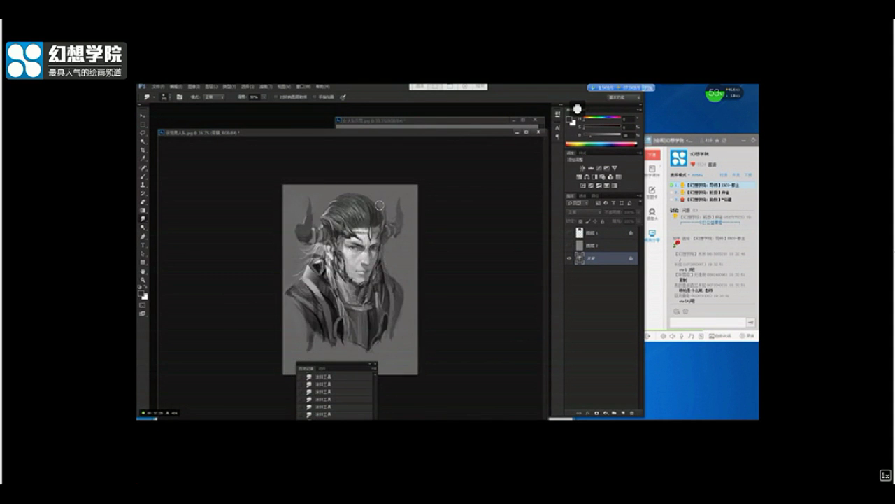
{"action": "key", "text": "ctrl+plus"}
{"action": "key", "text": "ctrl+plus"}
{"action": "key", "text": "ctrl+plus"}
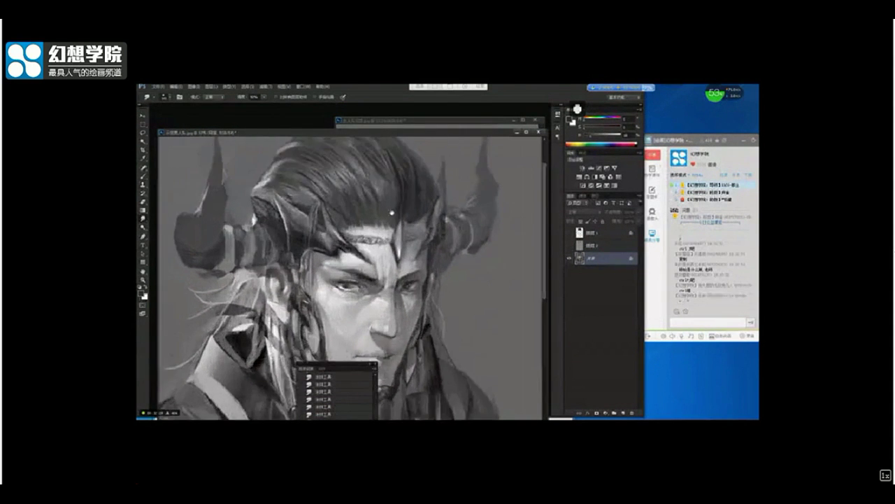
Copy a lassoed patch of smudged hair to a new layer and merge it into the portrait layer
{"action": "key", "text": "l"}
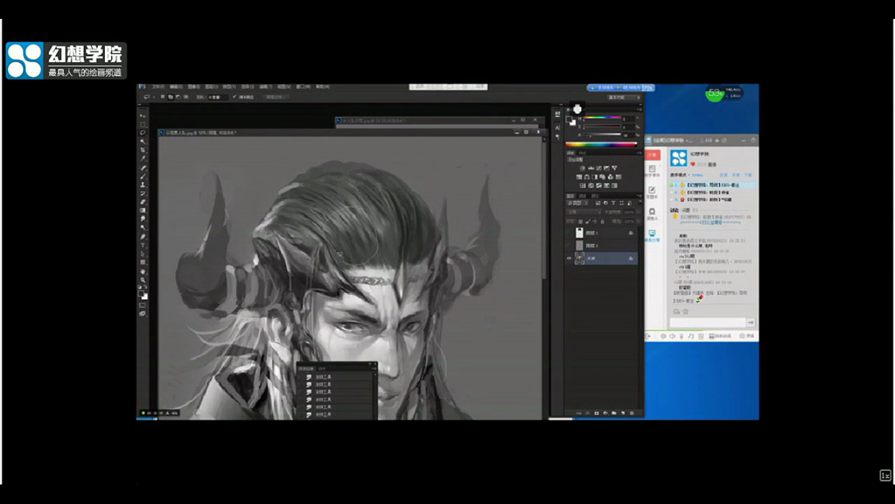
{"action": "key", "text": "ctrl+alt+shift+n"}
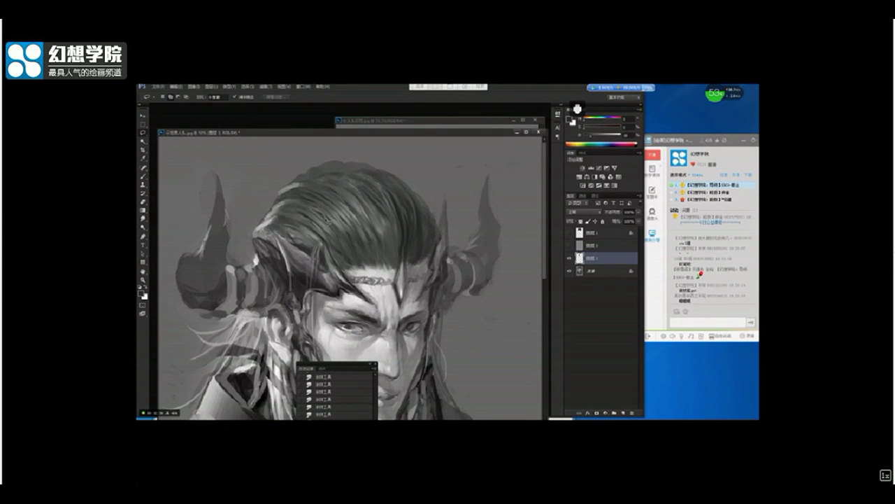
{"action": "key", "text": "ctrl+e"}
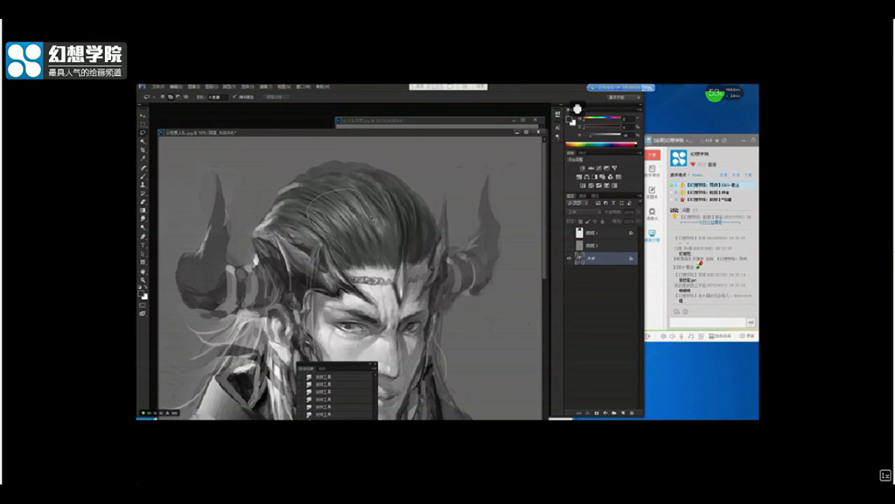
Copy another lassoed patch from the crown to a new layer, then rotate and distort it over the front of the hair
{"action": "key", "text": "ctrl+shift+alt+n"}
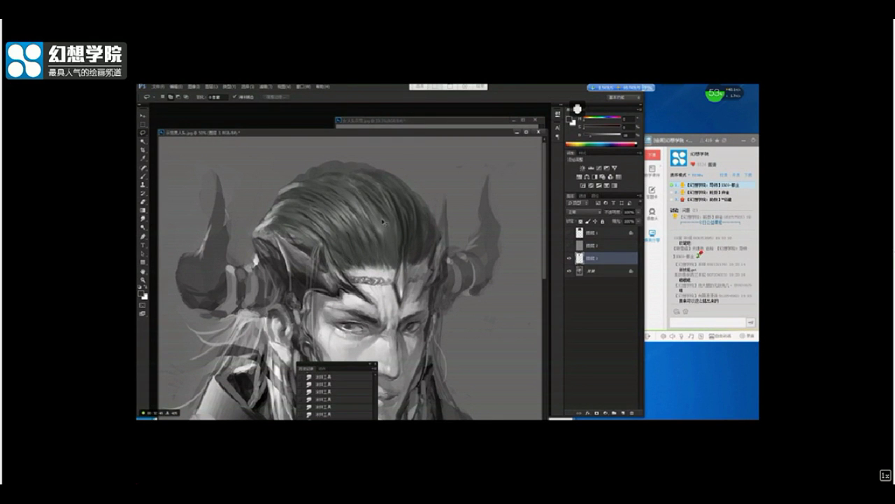
{"action": "key", "text": "ctrl+t"}
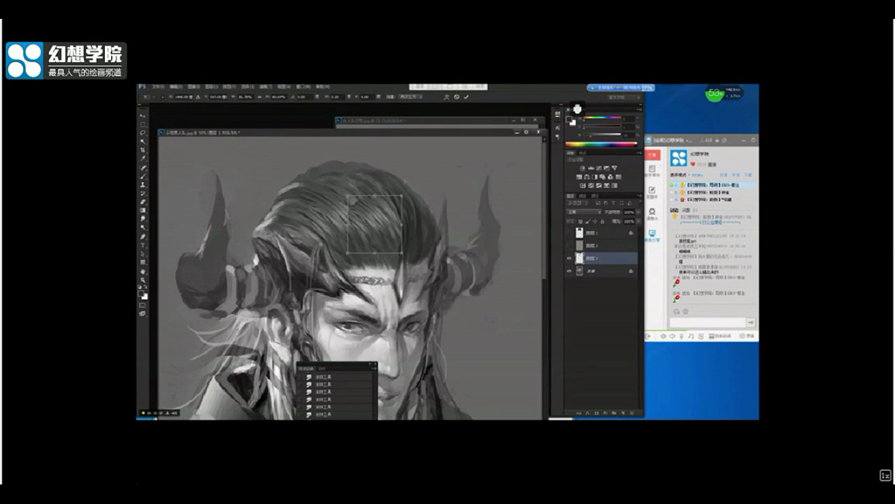
{"action": "left_click_drag", "start_coordinate": [406, 183], "coordinate": [416, 202]}
{"action": "right_click", "coordinate": [391, 230]}
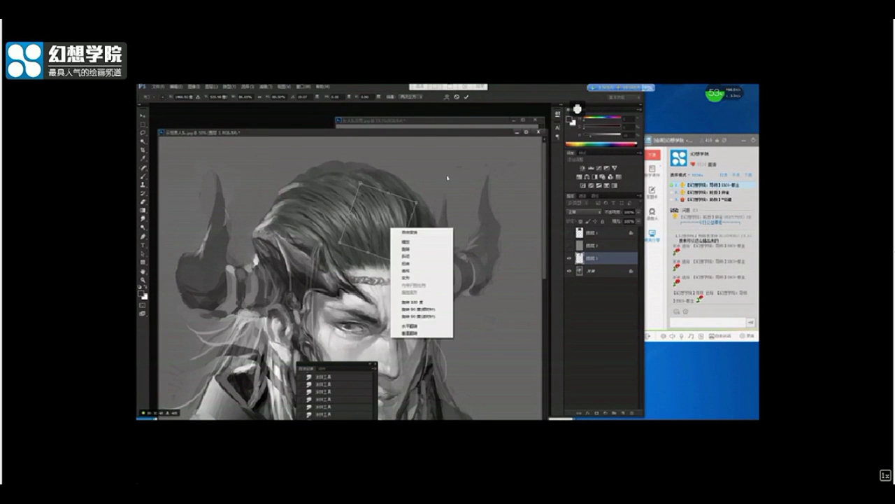
{"action": "key", "text": "Escape"}
{"action": "left_click_drag", "start_coordinate": [341, 246], "coordinate": [384, 242]}
{"action": "left_click_drag", "start_coordinate": [361, 183], "coordinate": [356, 174]}
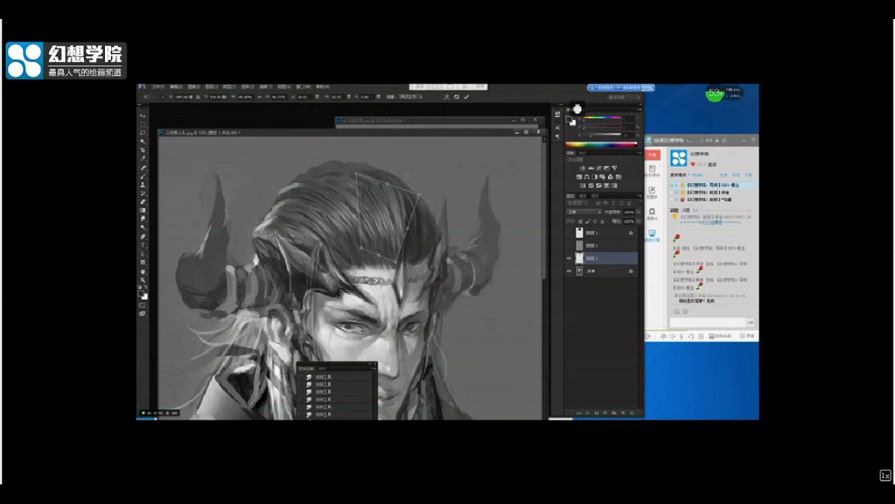
{"action": "left_click_drag", "start_coordinate": [424, 184], "coordinate": [417, 176]}
Warp the copied hair patch so its strands follow the curve of the hair toward the forehead
{"action": "right_click", "coordinate": [392, 200]}
{"action": "left_click", "coordinate": [409, 249]}
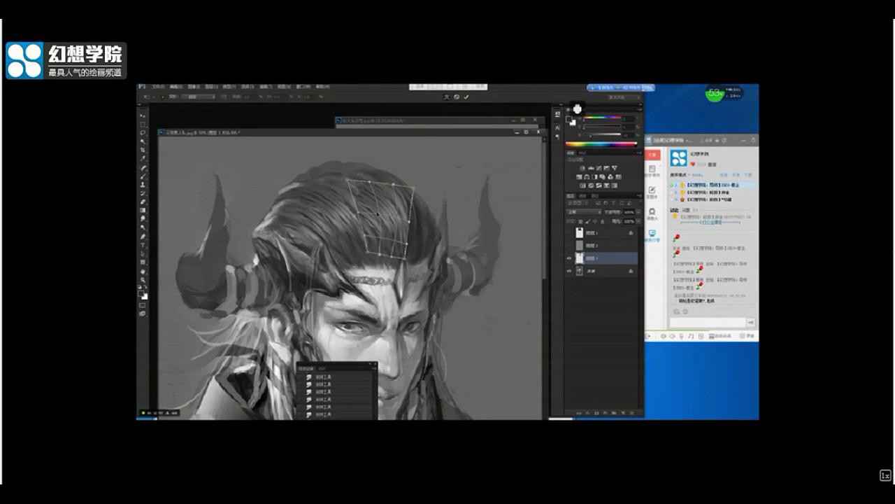
{"action": "key", "text": "Return"}
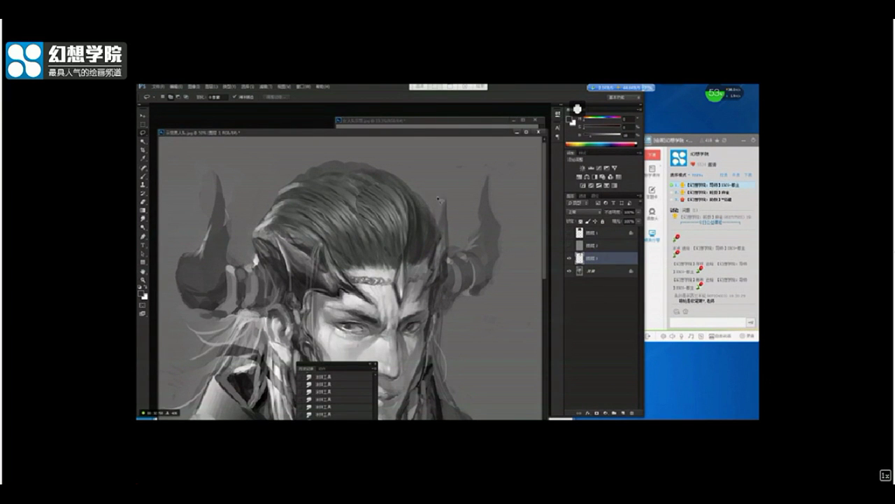
Slightly darken the copied hair patch by lowering the highlight end of its Curves adjustment
{"action": "key", "text": "ctrl+m"}
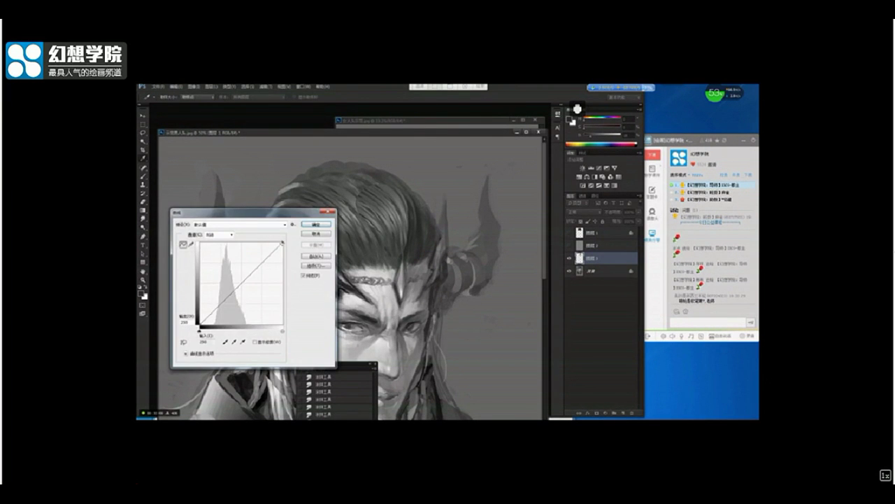
{"action": "left_click_drag", "start_coordinate": [283, 242], "coordinate": [284, 250]}
{"action": "left_click", "coordinate": [317, 224]}
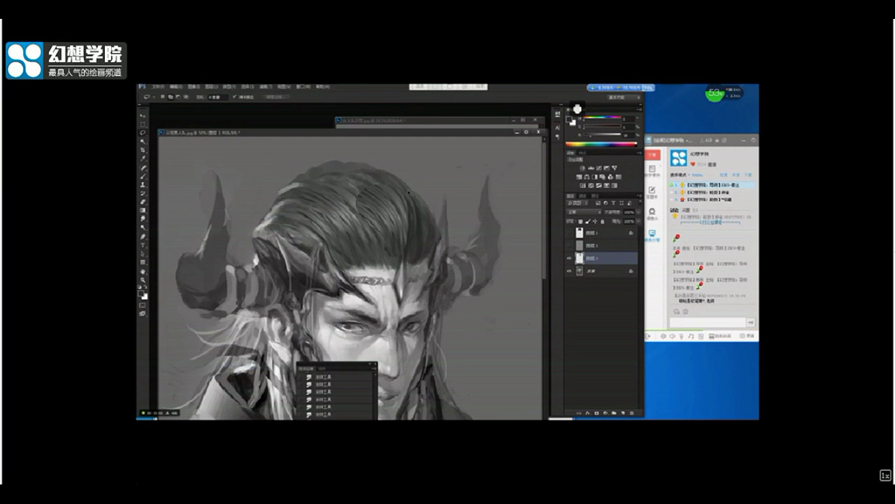
Move the copied hair patch down over the front of the hair and erase its edges to blend it
{"action": "key", "text": "ctrl+t"}
{"action": "left_click_drag", "start_coordinate": [430, 188], "coordinate": [397, 209]}
{"action": "key", "text": "Return"}
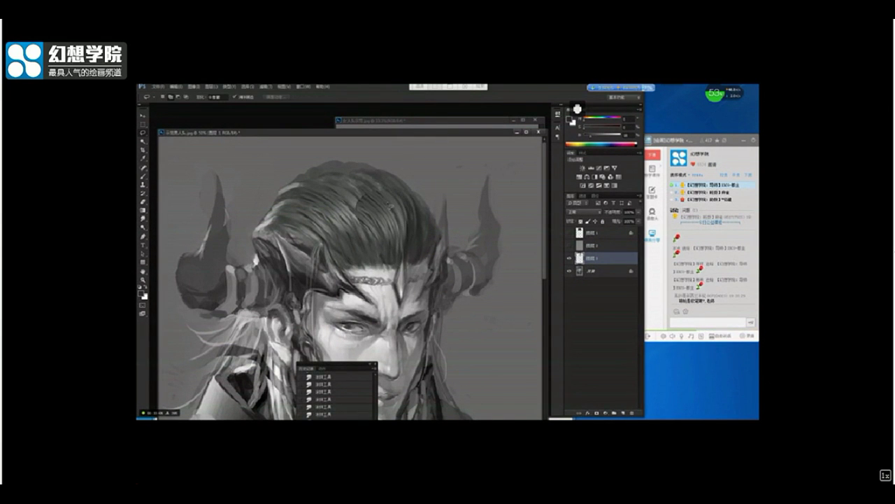
{"action": "key", "text": "e"}
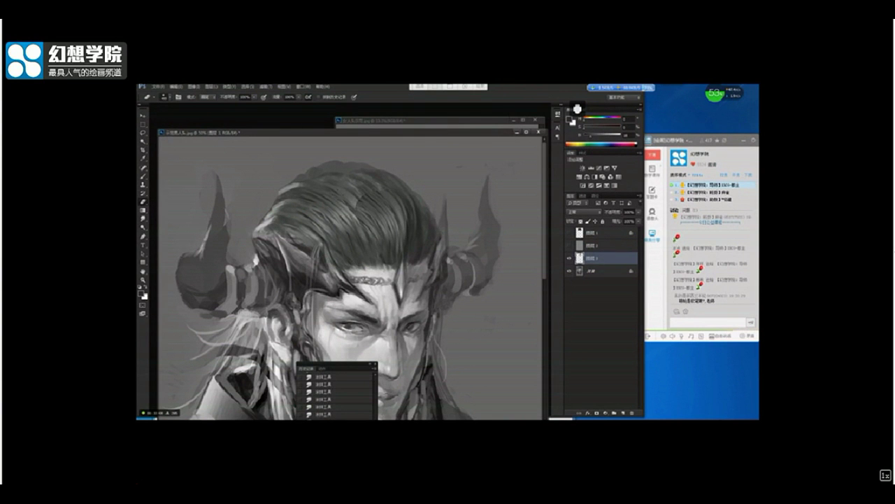
{"action": "scroll", "coordinate": [336, 395], "scroll_direction": "down", "scroll_amount": 2}
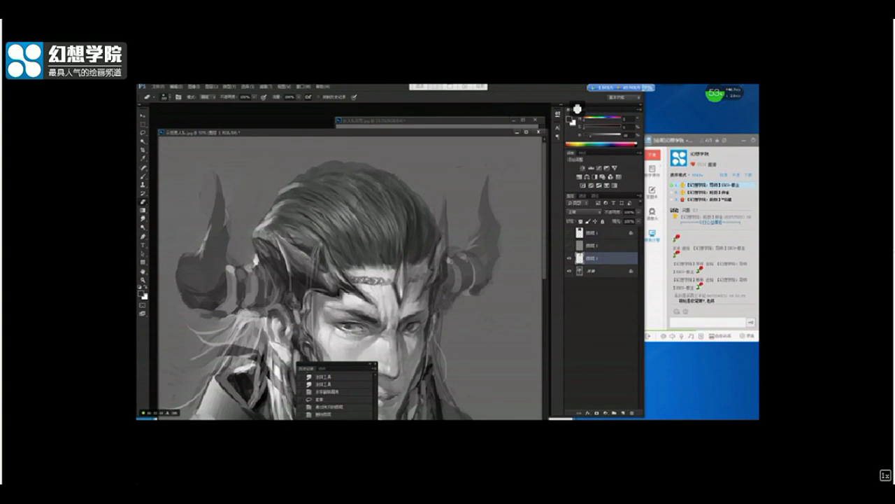
{"action": "scroll", "coordinate": [336, 395], "scroll_direction": "down", "scroll_amount": 3}
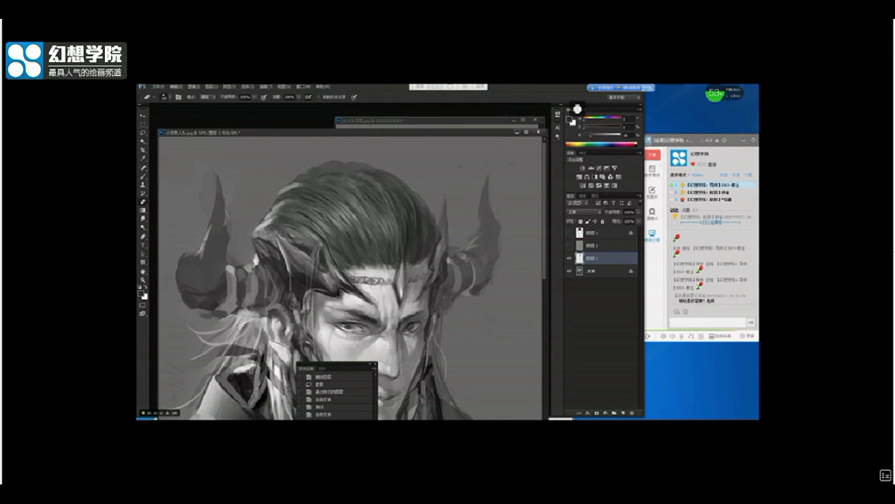
Flip the canvas horizontally to check the whole portrait mirrored
{"action": "key", "text": "ctrl+minus"}
{"action": "key", "text": "ctrl+minus"}
{"action": "key", "text": "ctrl+minus"}
{"action": "key", "text": "ctrl+h"}
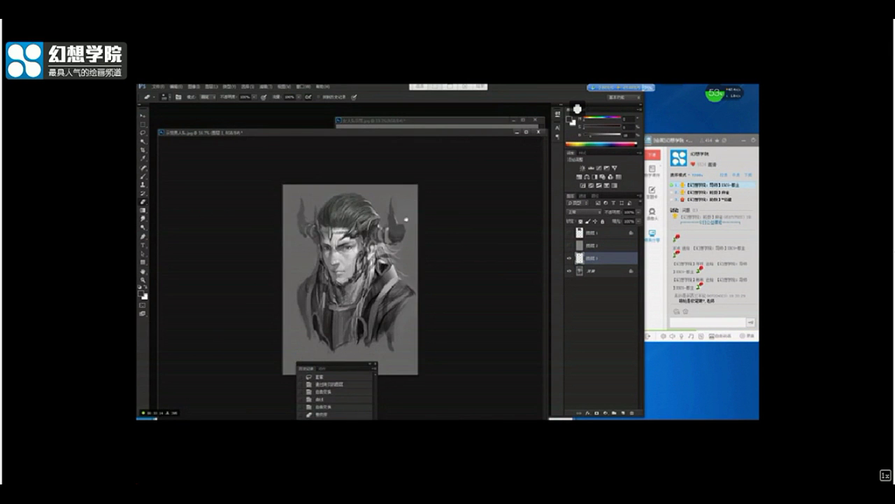
Compare the portrait with and without the copied hair patch, and merge the patch into the portrait layer
{"action": "key", "text": "ctrl+plus"}
{"action": "key", "text": "ctrl+z"}
{"action": "key", "text": "ctrl+minus"}
{"action": "key", "text": "ctrl+z"}
{"action": "key", "text": "ctrl+plus"}
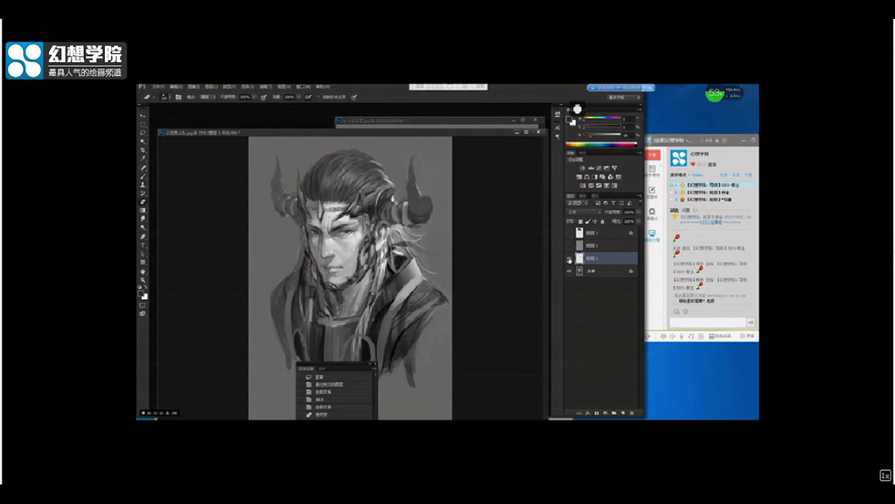
{"action": "key", "text": "ctrl+e"}
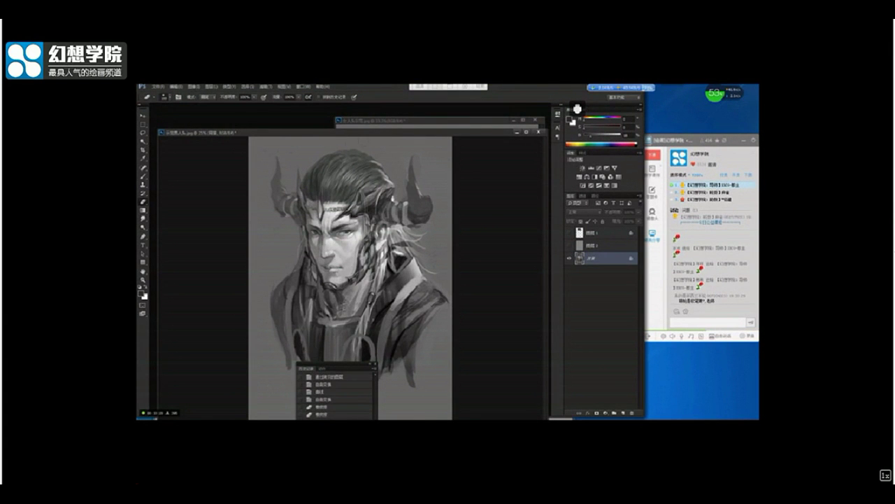
Save a history snapshot of the current painting and return to the file's originally opened state
{"action": "left_click_drag", "start_coordinate": [370, 135], "coordinate": [346, 136]}
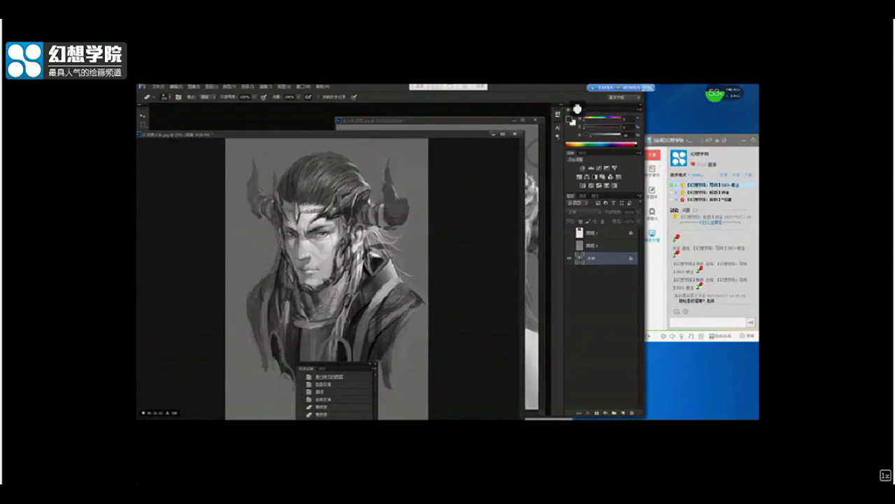
{"action": "left_click_drag", "start_coordinate": [340, 363], "coordinate": [508, 205]}
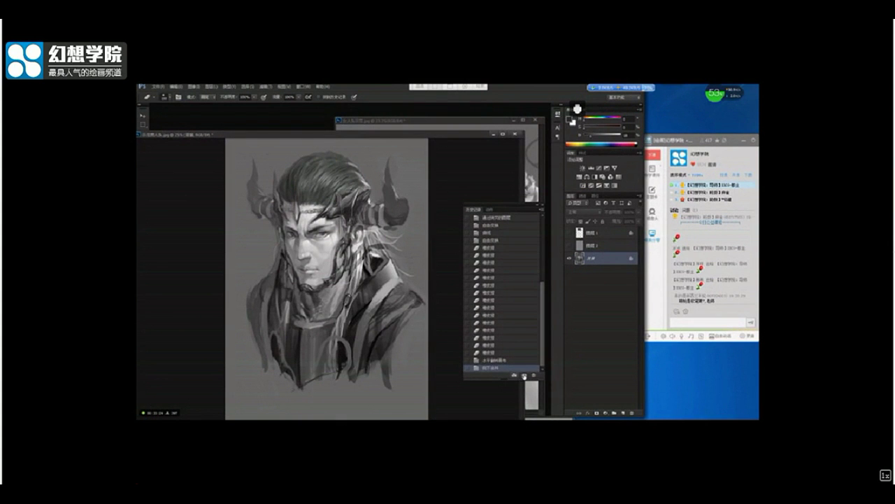
{"action": "left_click_drag", "start_coordinate": [544, 334], "coordinate": [536, 241]}
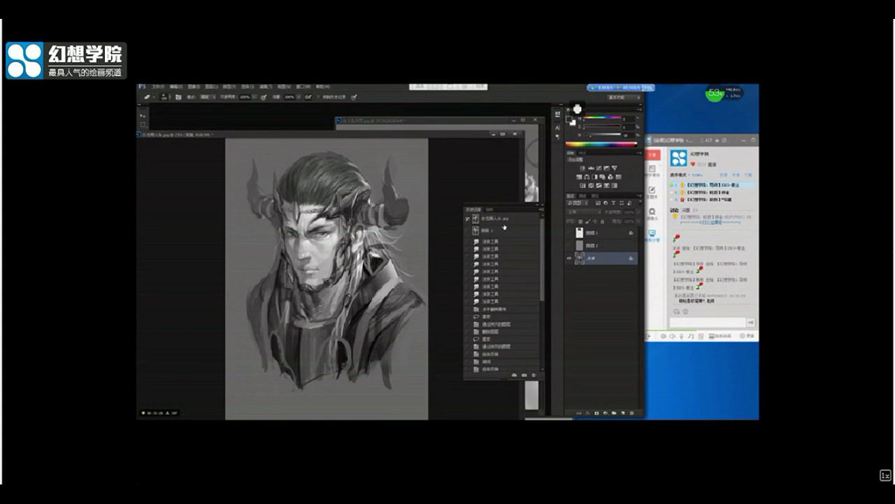
{"action": "left_click", "coordinate": [507, 220]}
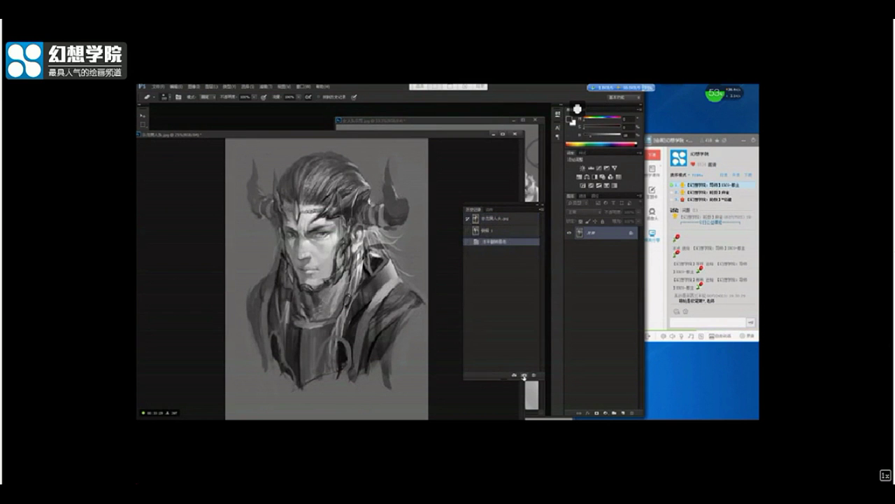
Compare the original and repainted hair by switching between the two history snapshots, ending on the repainted version
{"action": "key", "text": "ctrl+minus"}
{"action": "left_click", "coordinate": [504, 232]}
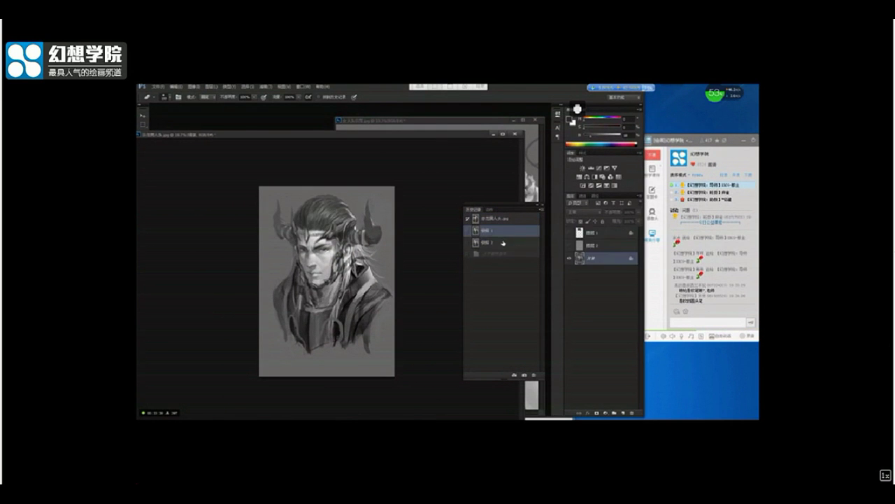
{"action": "key", "text": "ctrl+plus"}
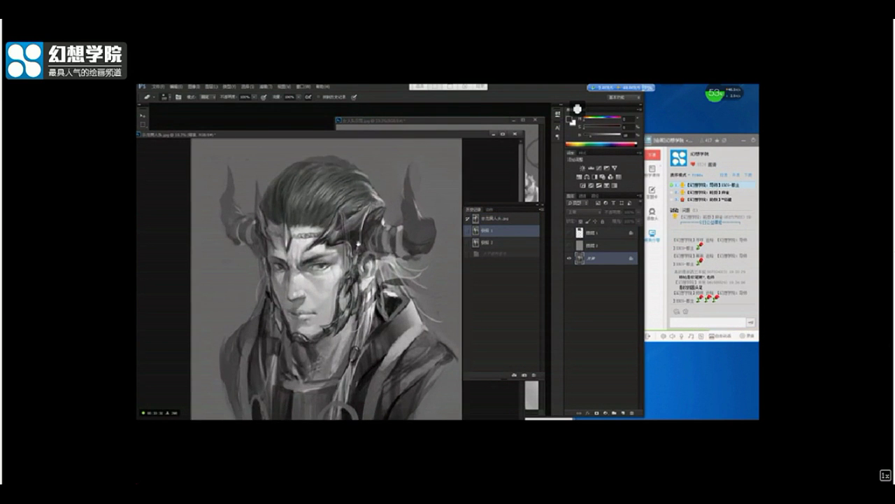
{"action": "key", "text": "ctrl+minus"}
{"action": "left_click", "coordinate": [508, 241]}
{"action": "left_click", "coordinate": [510, 231]}
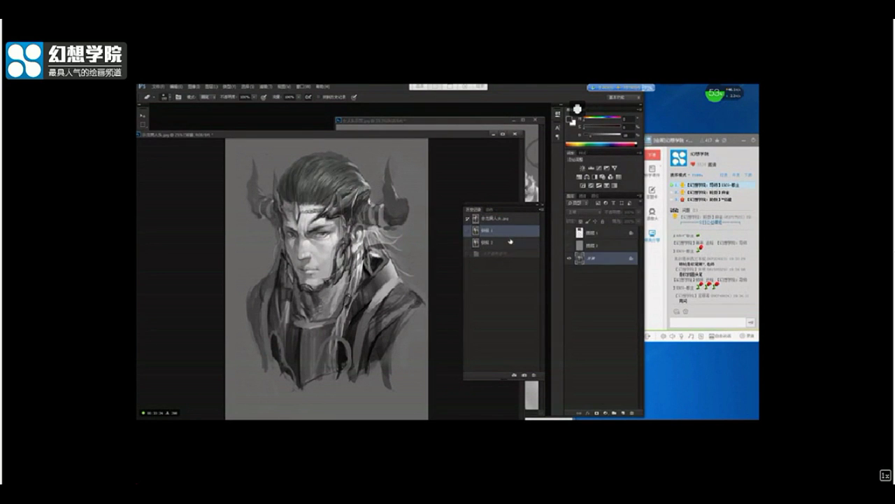
{"action": "left_click", "coordinate": [511, 241]}
{"action": "left_click", "coordinate": [514, 233]}
Try the stroke thumbnail, large list and small list views for the brush presets, returning to the large list
{"action": "right_click", "coordinate": [404, 250]}
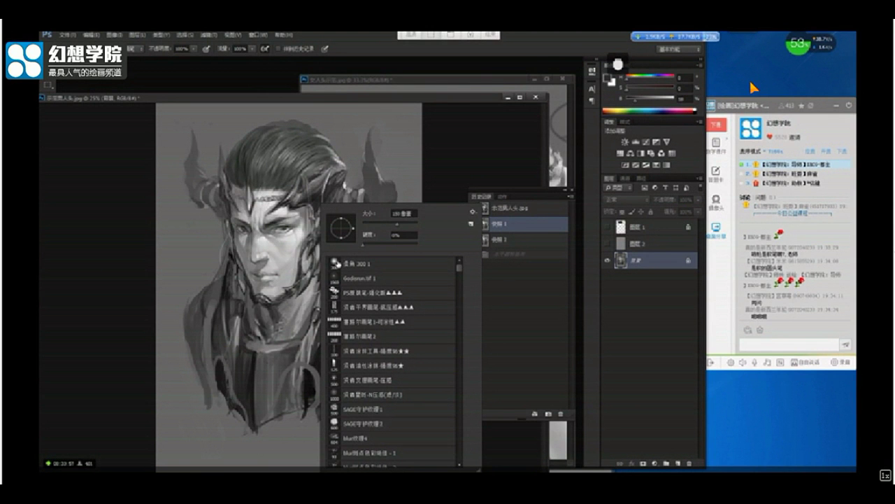
{"action": "left_click", "coordinate": [472, 210]}
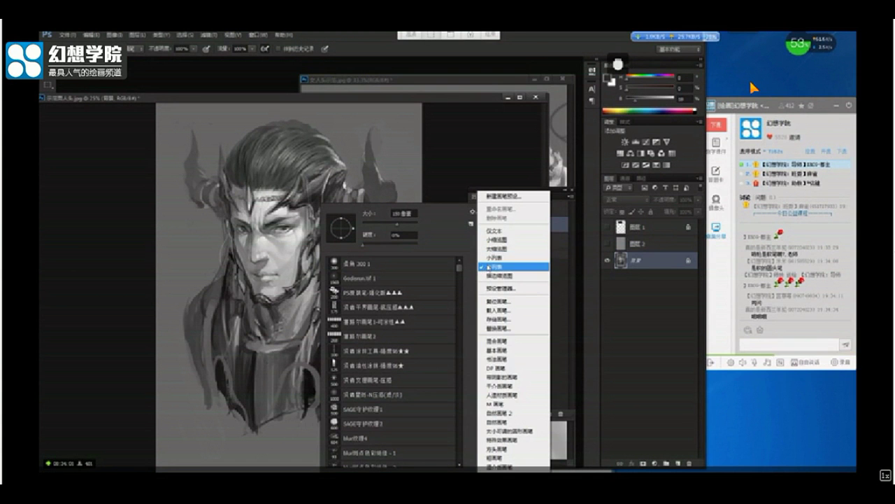
{"action": "left_click", "coordinate": [488, 276]}
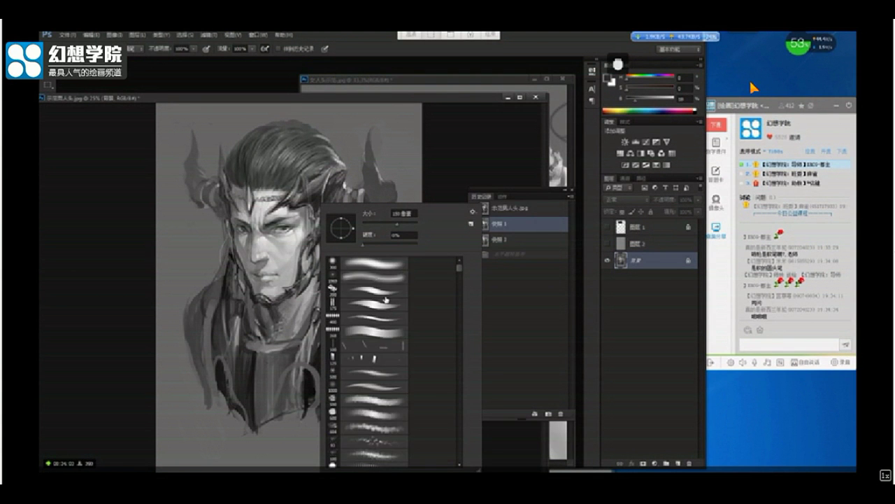
{"action": "left_click", "coordinate": [473, 212]}
{"action": "left_click", "coordinate": [490, 265]}
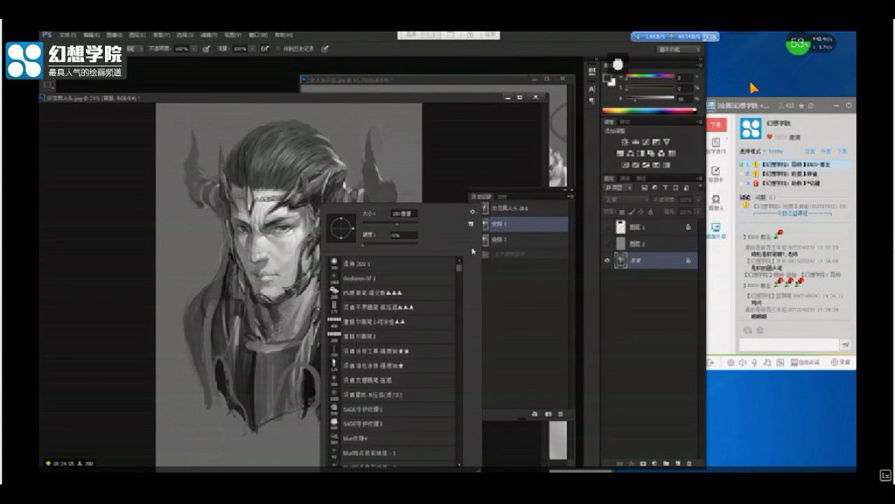
{"action": "left_click", "coordinate": [473, 212]}
{"action": "left_click", "coordinate": [494, 257]}
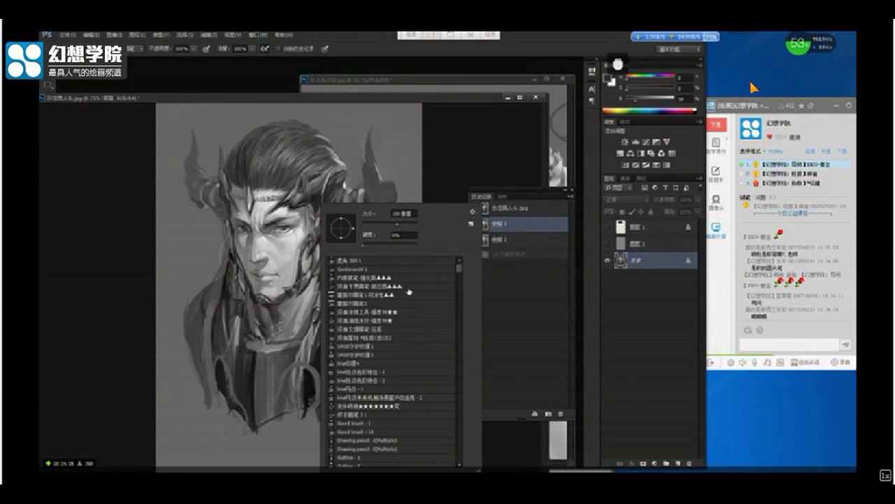
{"action": "left_click", "coordinate": [473, 211]}
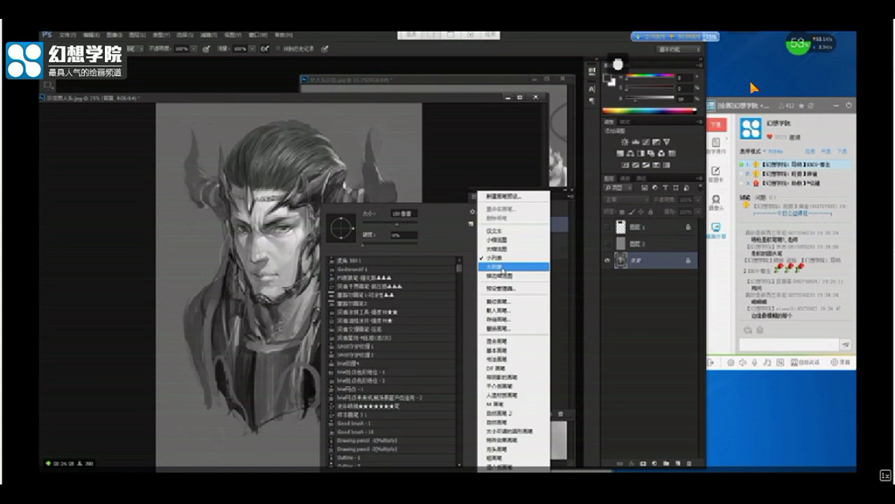
{"action": "left_click", "coordinate": [505, 270]}
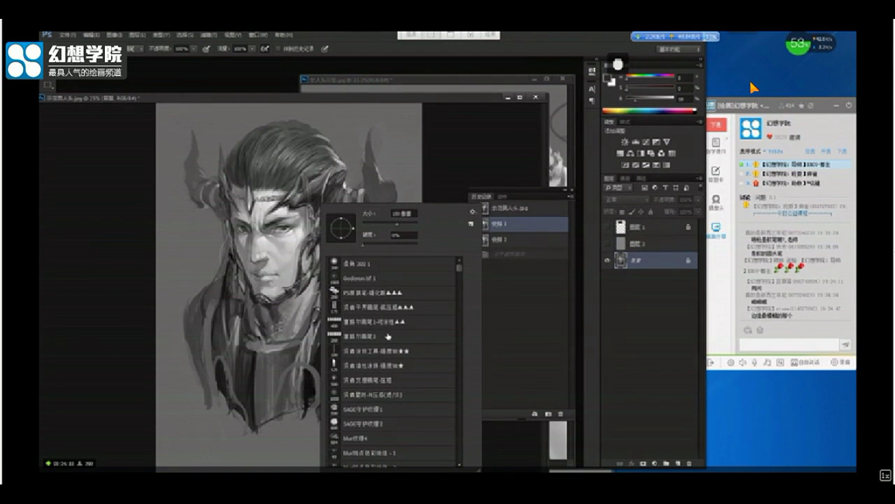
Dab the eraser once in the background's upper corner and flip the canvas horizontally
{"action": "left_click", "coordinate": [398, 107]}
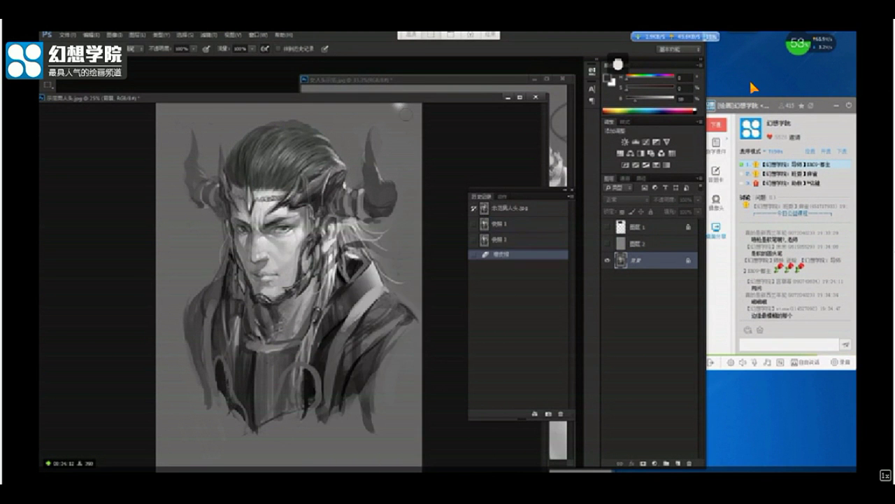
{"action": "key", "text": "ctrl+minus"}
{"action": "key", "text": "F2"}
{"action": "key", "text": "ctrl+plus"}
{"action": "key", "text": "ctrl+plus"}
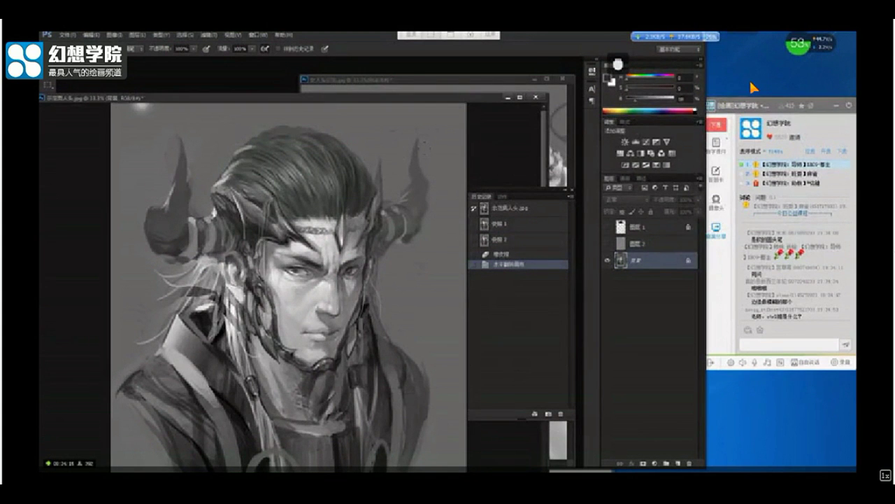
{"action": "left_click_drag", "start_coordinate": [132, 97], "coordinate": [182, 96]}
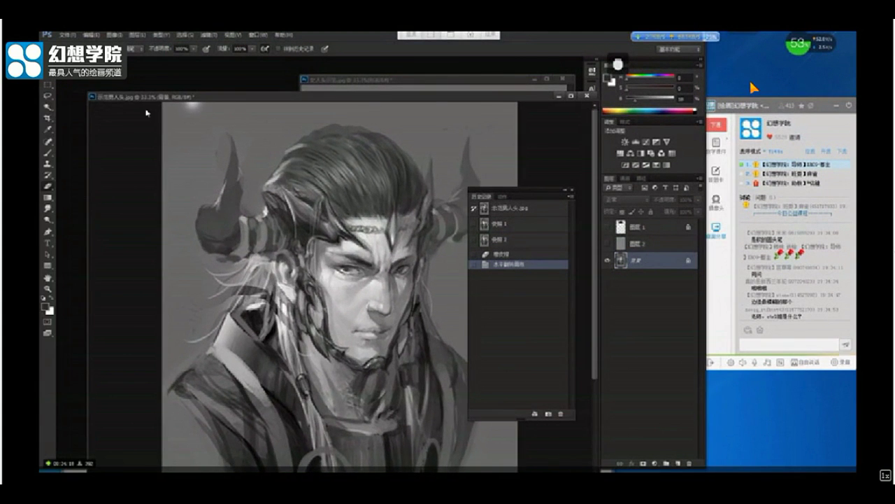
Paint a highlight band across the hair with the Brush in Color Dodge mode, using a gray sampled from the hair
{"action": "left_click", "coordinate": [48, 153]}
{"action": "left_click", "coordinate": [168, 51]}
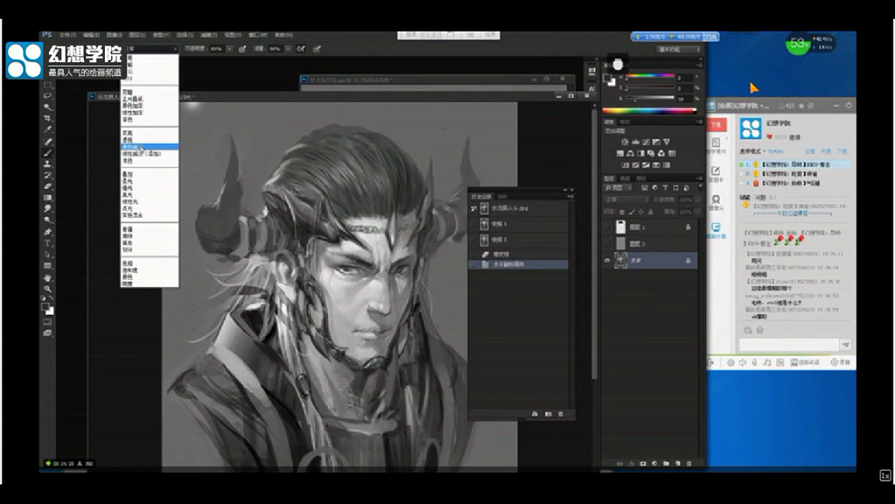
{"action": "left_click", "coordinate": [143, 147]}
{"action": "left_click", "coordinate": [356, 175], "text": "alt"}
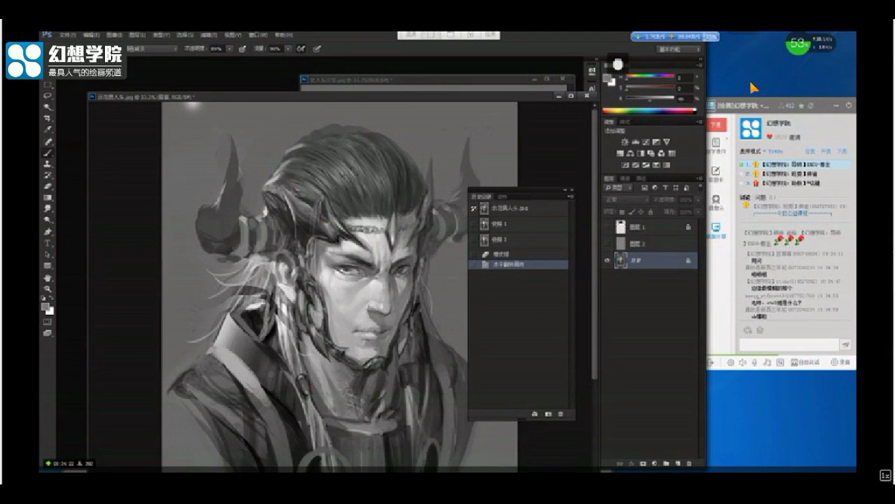
{"action": "left_click_drag", "start_coordinate": [308, 203], "coordinate": [380, 158]}
{"action": "key", "text": "ctrl+alt+z"}
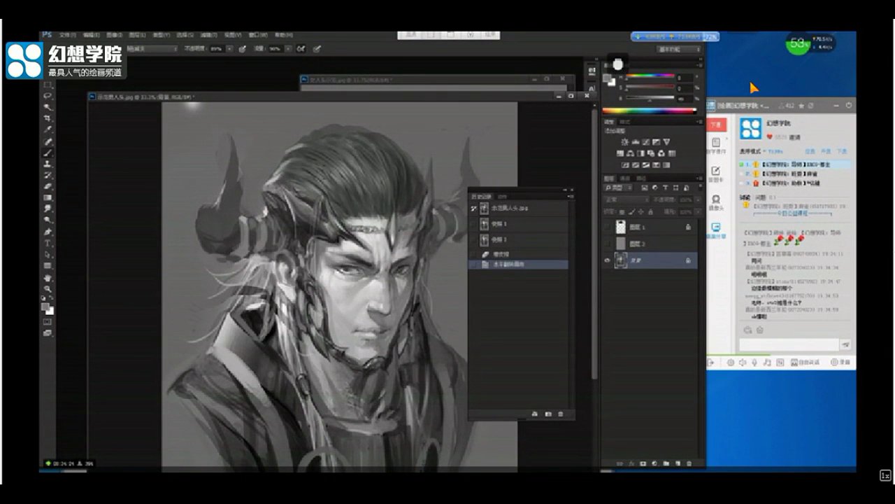
{"action": "left_click_drag", "start_coordinate": [305, 200], "coordinate": [388, 152]}
Flip the canvas horizontally to check the new hair highlight across the whole portrait
{"action": "key", "text": "ctrl+minus"}
{"action": "key", "text": "ctrl+minus"}
{"action": "key", "text": "ctrl+minus"}
{"action": "key", "text": "F2"}
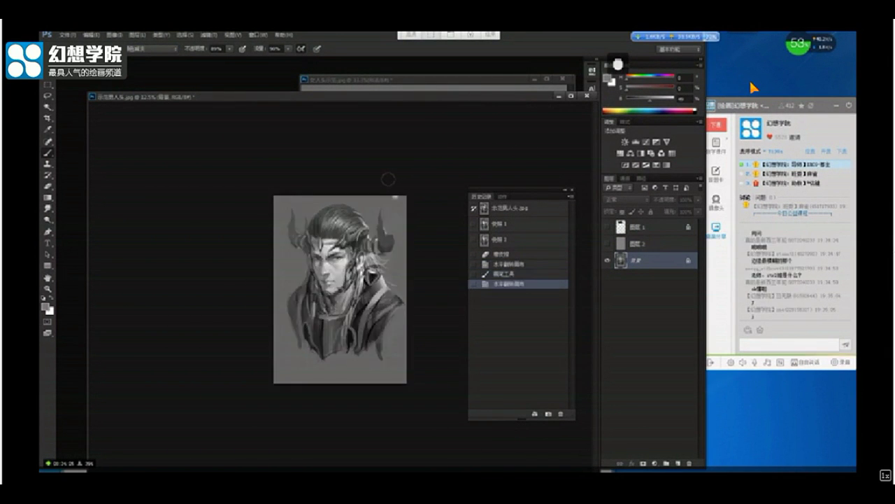
{"action": "key", "text": "ctrl+plus"}
{"action": "key", "text": "ctrl+plus"}
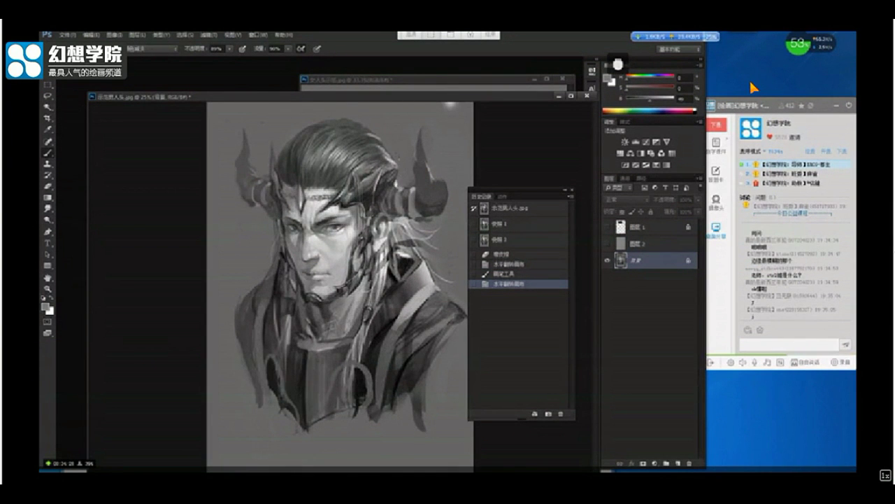